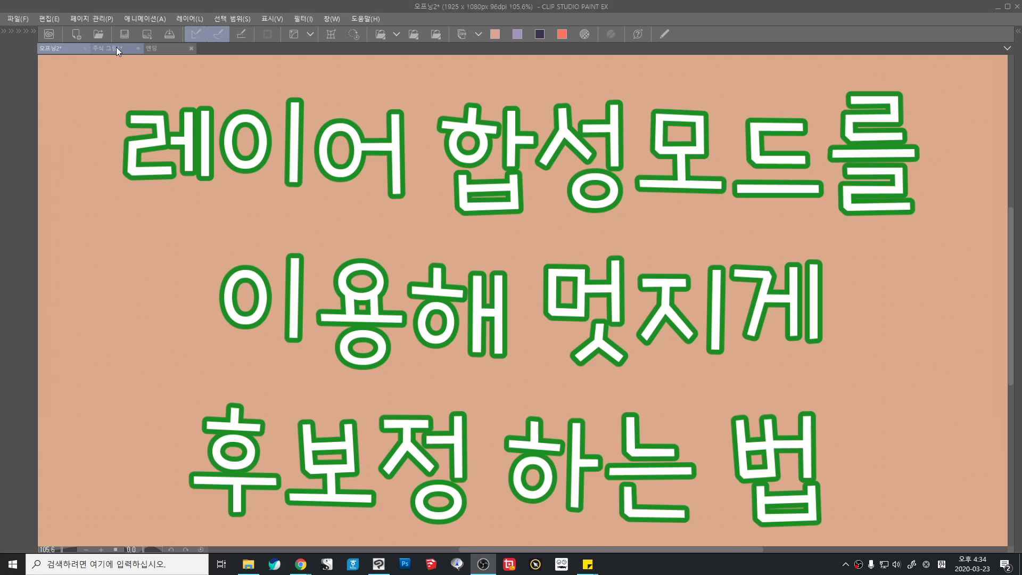
key(Tab)
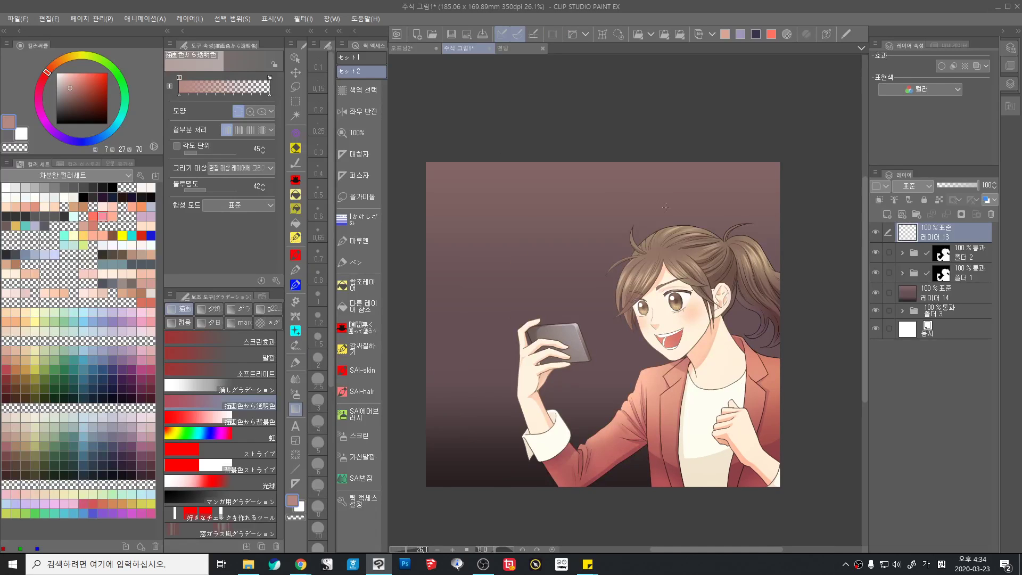
click(920, 187)
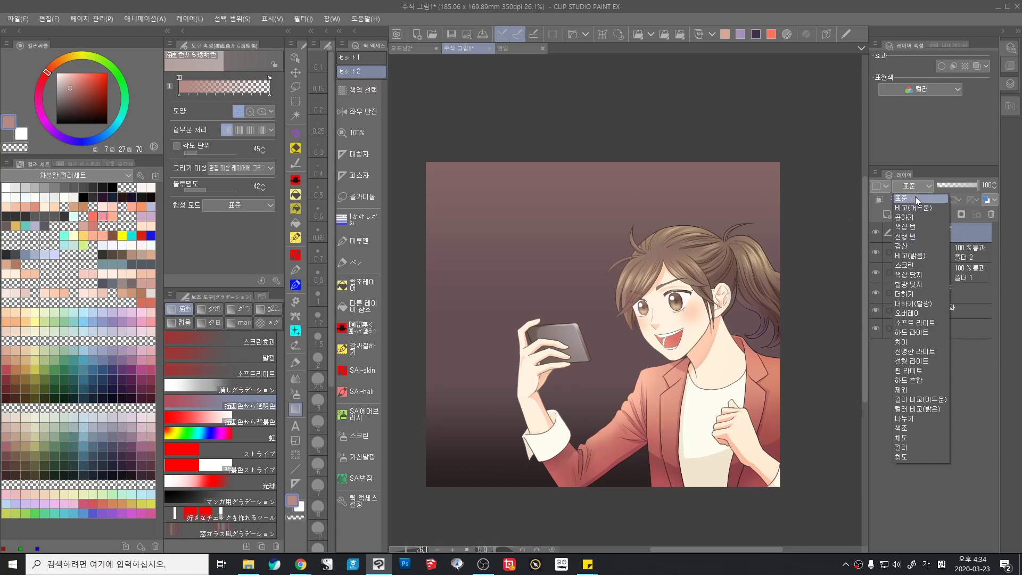
click(406, 47)
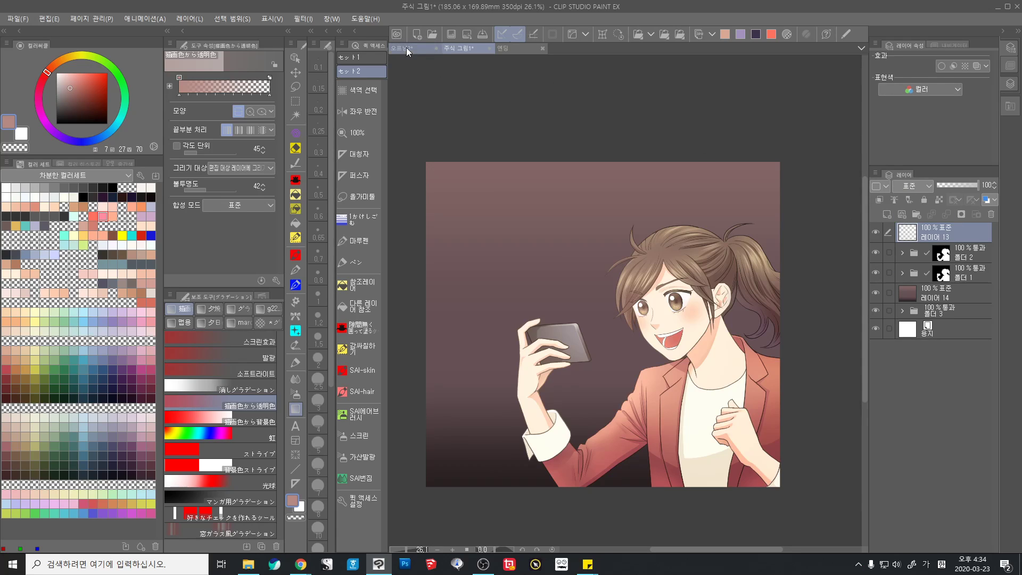
click(406, 47)
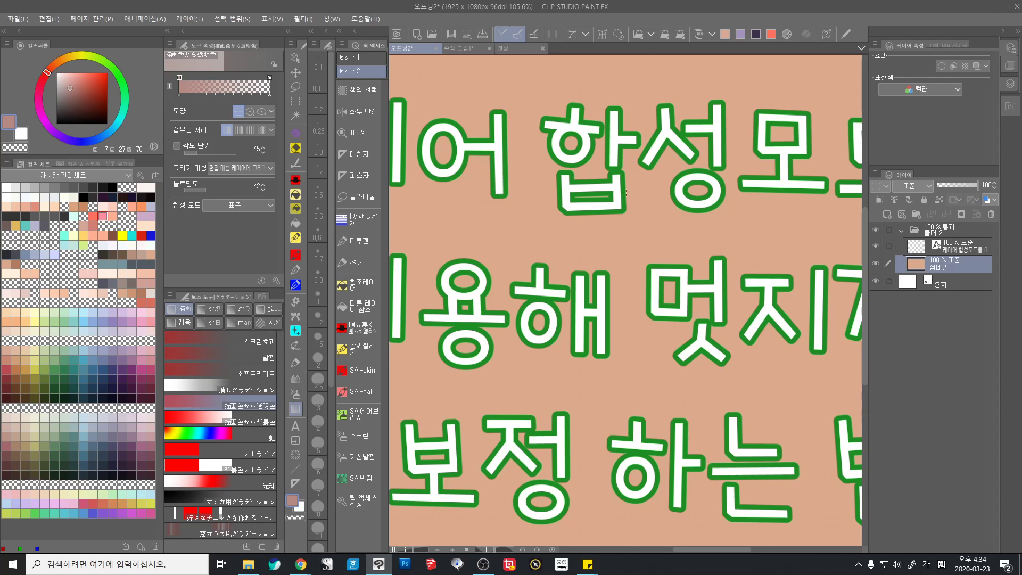
key(Tab)
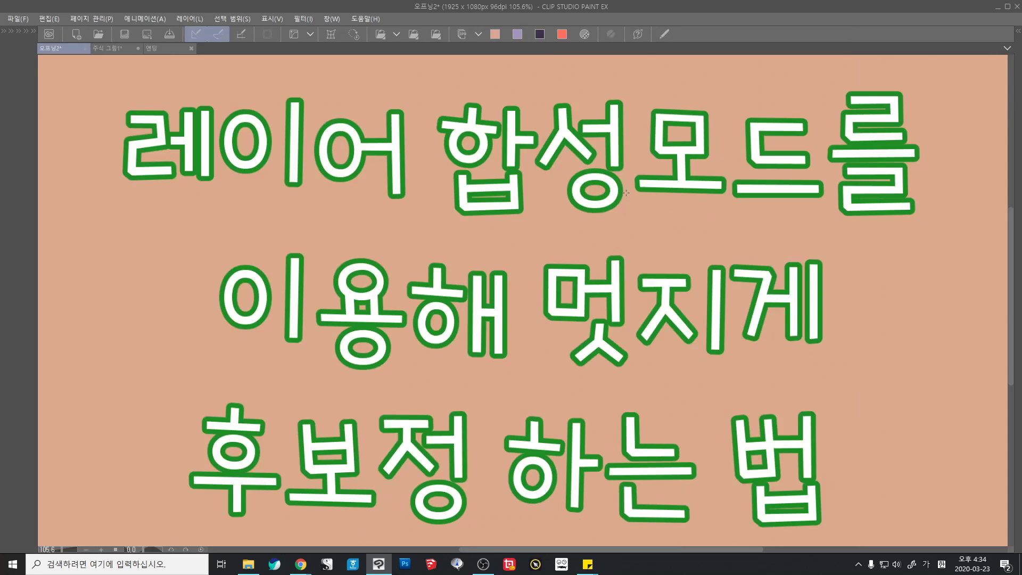
Switch to the 주식 그림1 illustration and bring back the hidden tool and layer palettes beside the canvas
click(110, 50)
scroll(486, 235, up, 3)
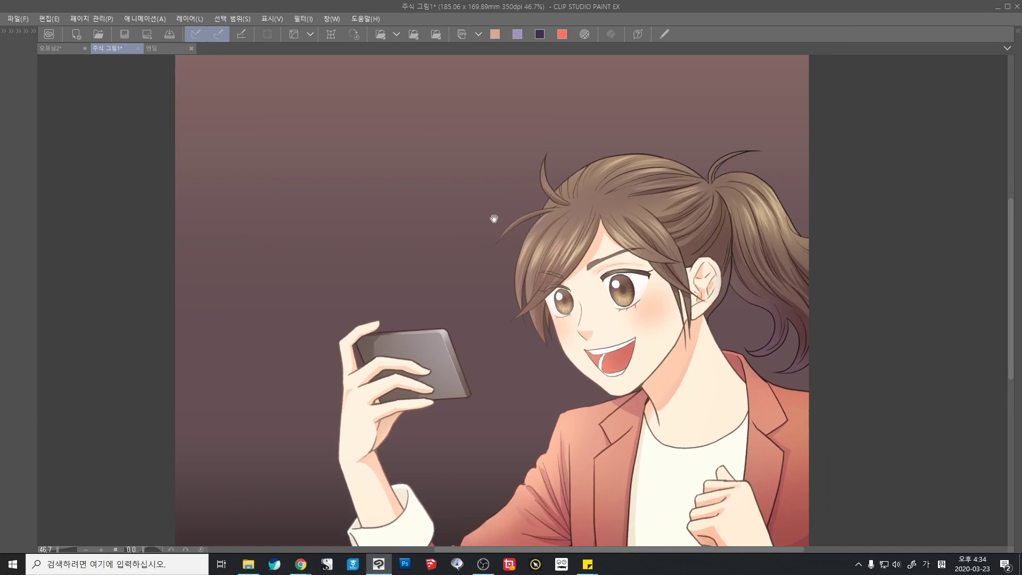
scroll(511, 240, down, 2)
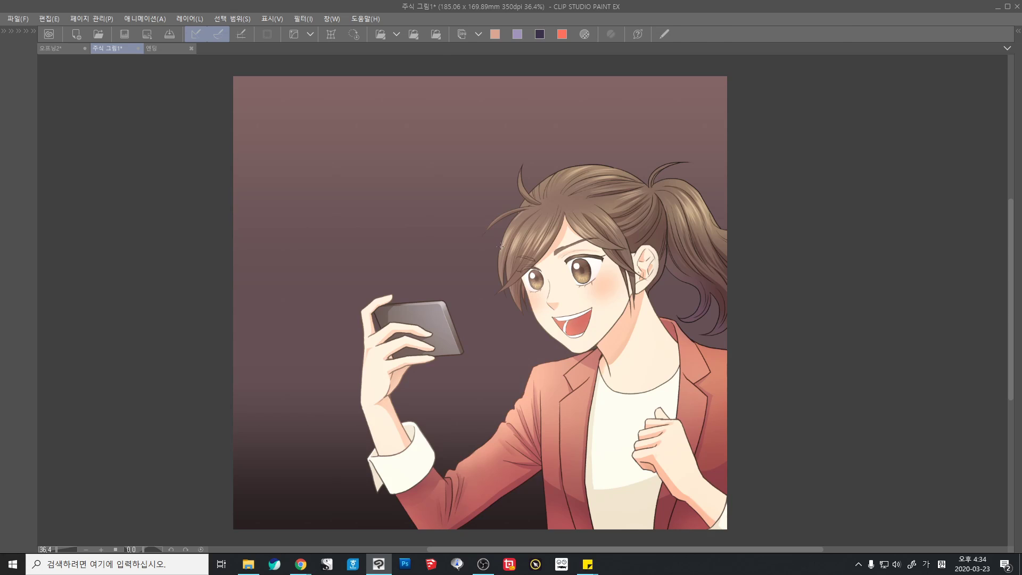
key(Tab)
scroll(605, 293, down, 1)
drag(607, 292, 638, 313)
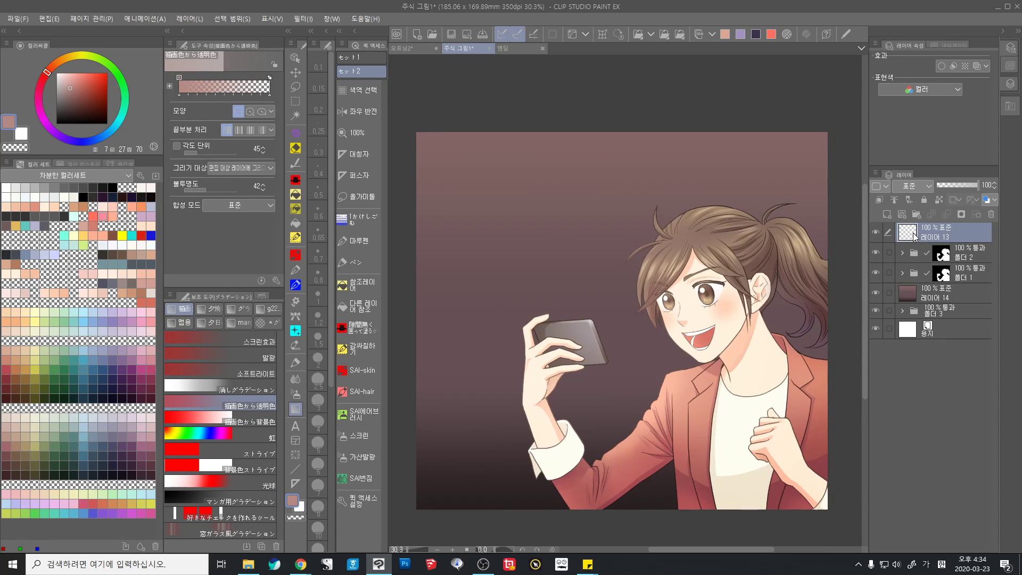
Toggle the visibility of the background layer 레이어 14 to compare the character with and without the gradient backdrop
click(874, 292)
click(874, 292)
click(919, 297)
click(875, 295)
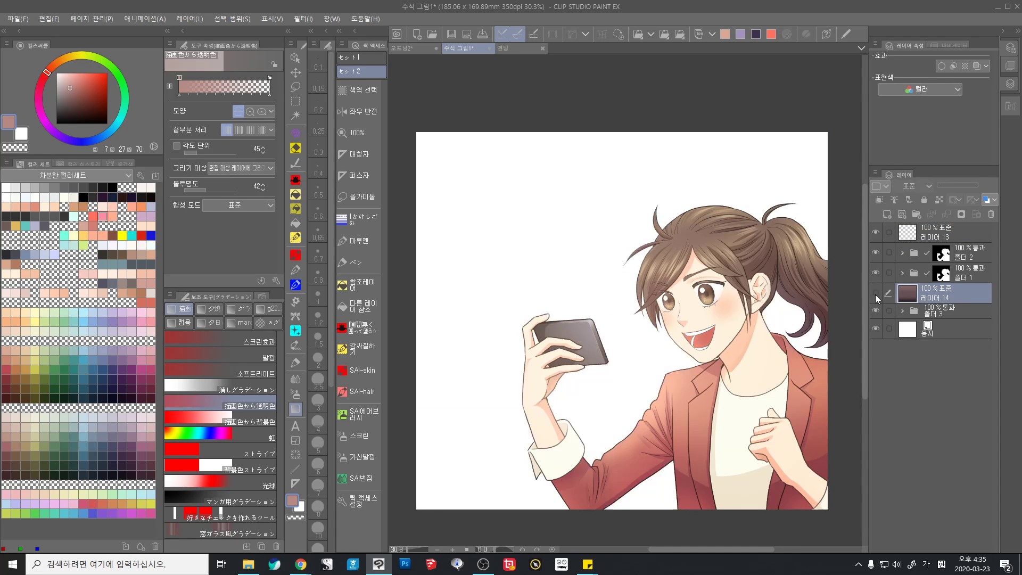
click(875, 295)
click(875, 295)
click(876, 294)
Set the blend mode of 레이어 13 to 곱하기 (Multiply)
click(929, 229)
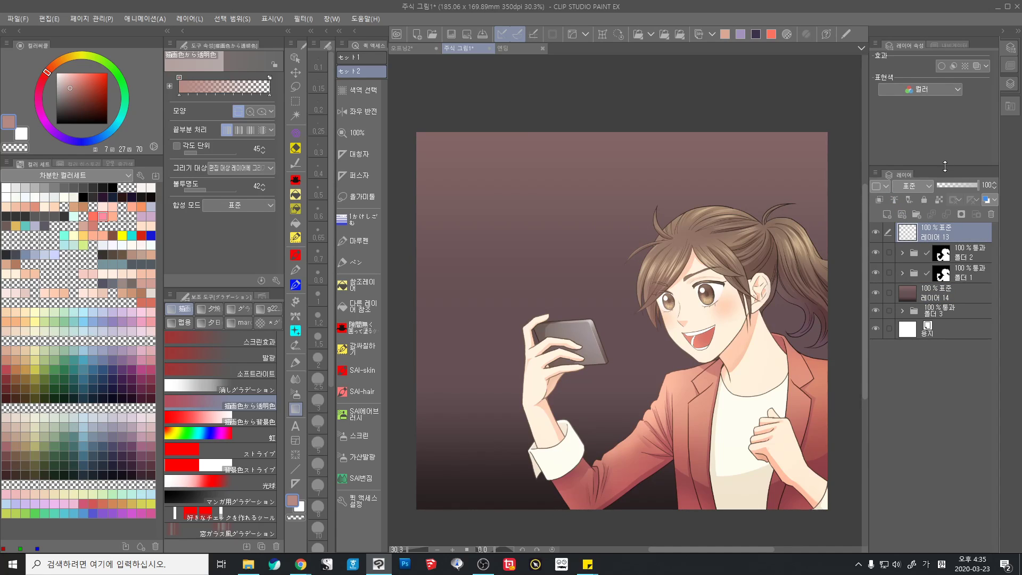
click(928, 188)
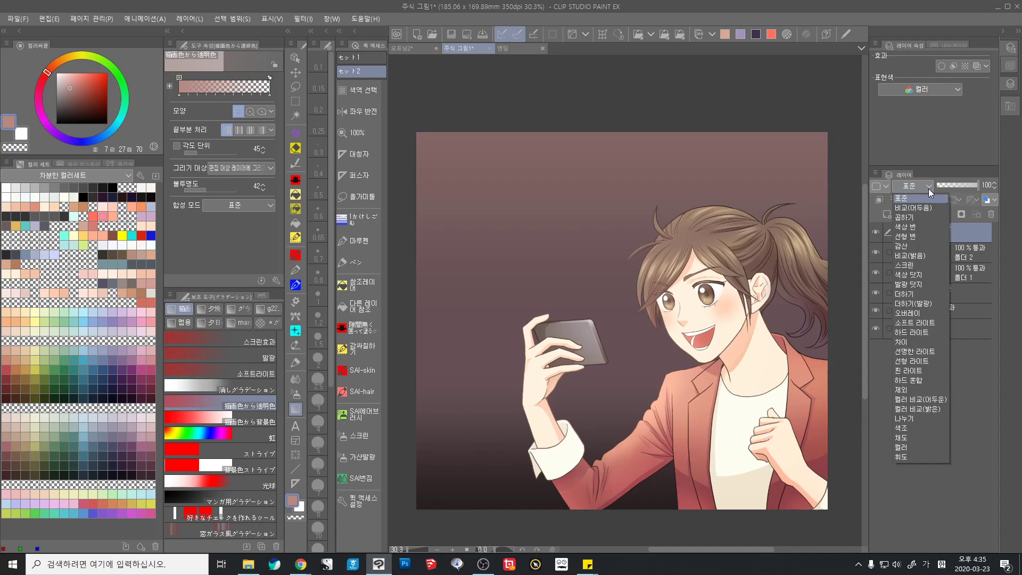
click(911, 216)
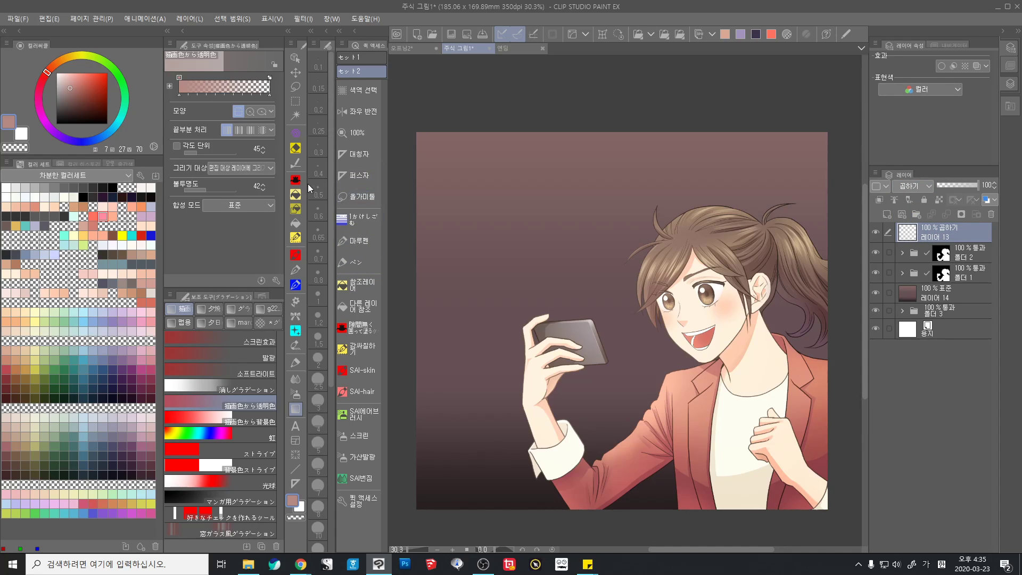
Sample a salmon skin tone from the artwork and fill the shaded side of the neck with the enclose-and-fill tool
key(g)
drag(678, 429, 650, 376)
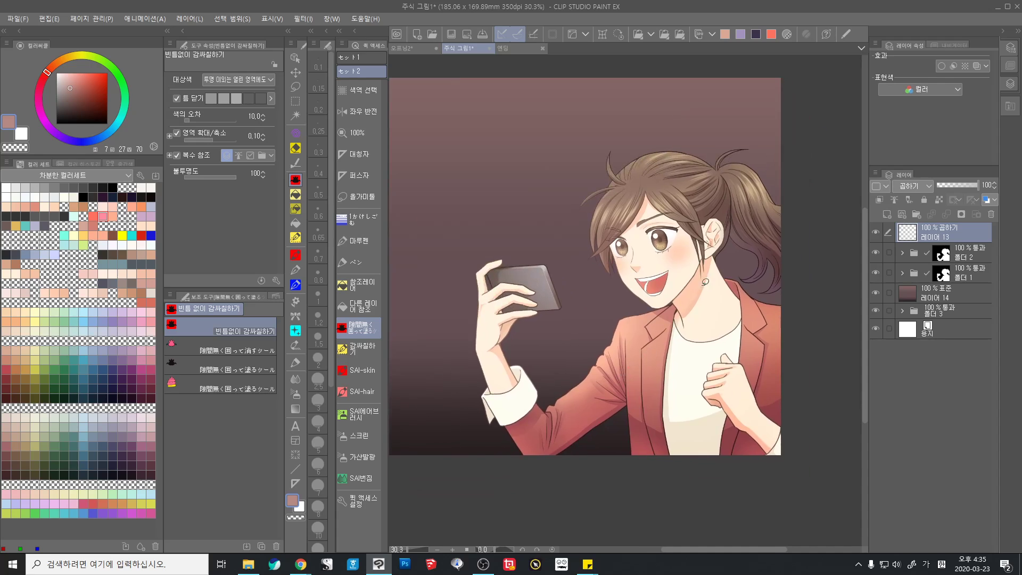
alt+click(694, 276)
scroll(713, 266, up, 3)
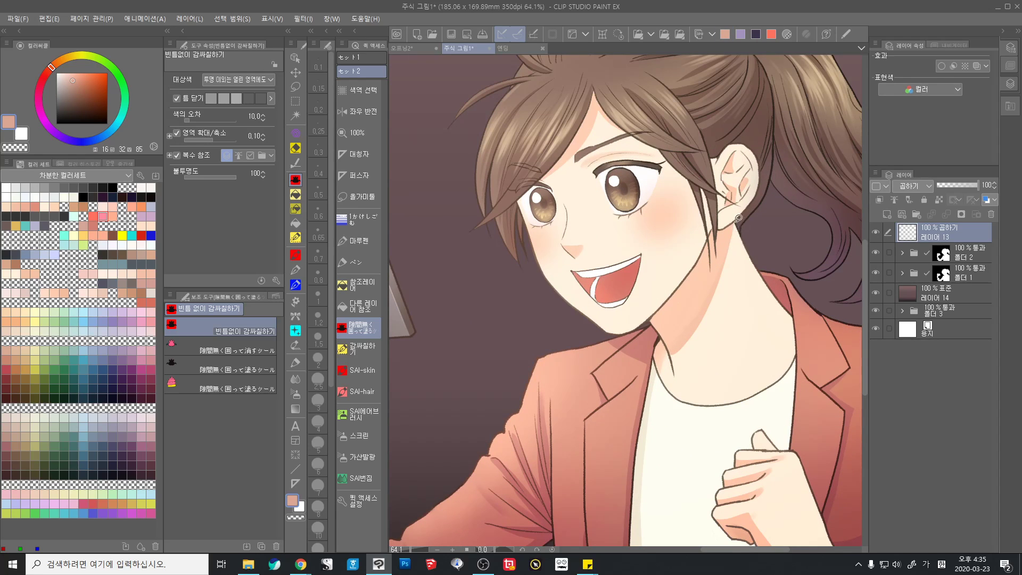
mouse_move(686, 271)
mouse_down()
mouse_move(647, 316)
mouse_move(670, 353)
mouse_move(698, 335)
mouse_move(745, 222)
mouse_up()
Compare the neck fill with 레이어 13 in 표준 (Normal) mode and back in 곱하기 (Multiply) mode
click(917, 188)
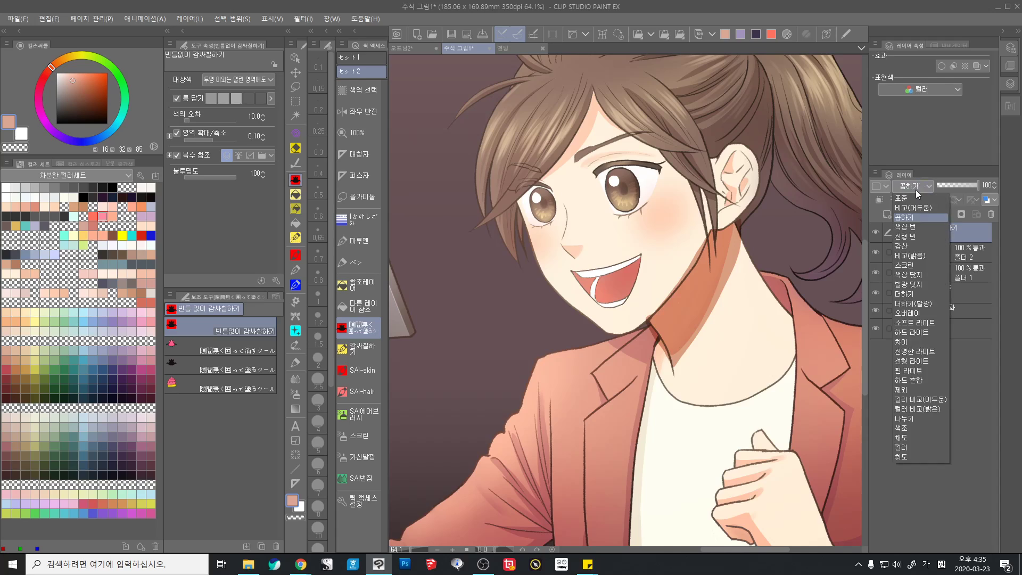
click(902, 198)
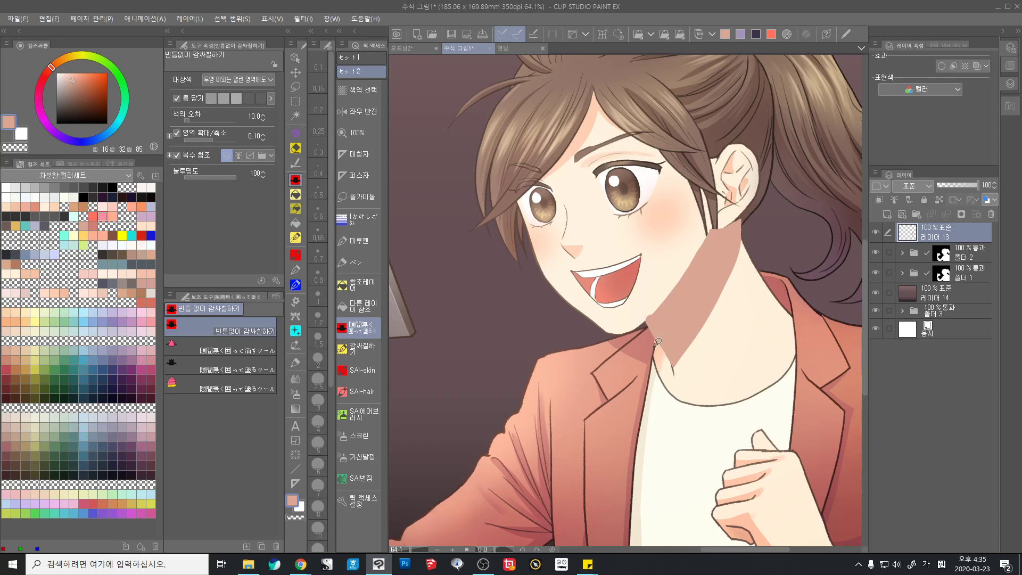
click(918, 187)
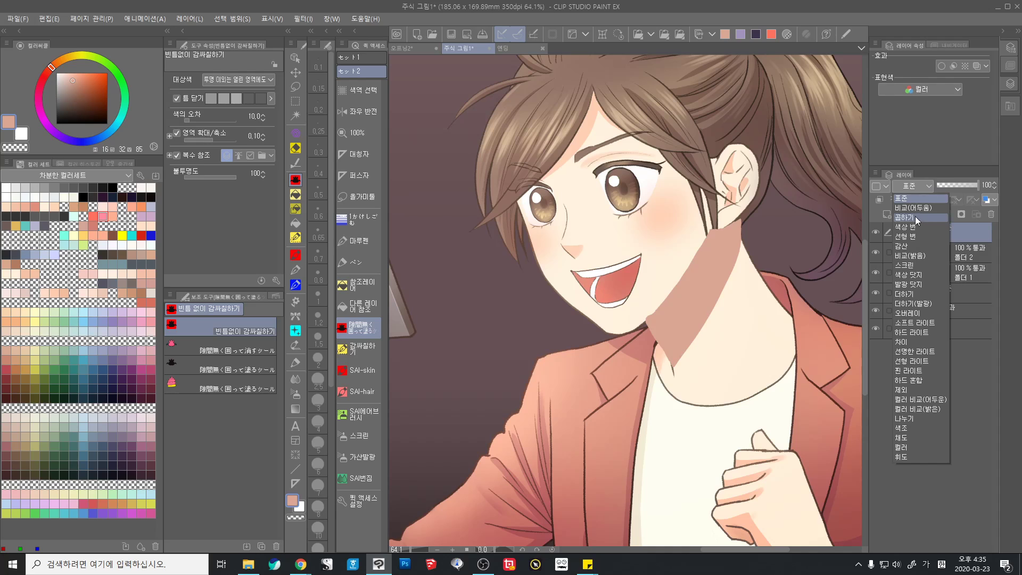
click(915, 216)
scroll(721, 273, up, 5)
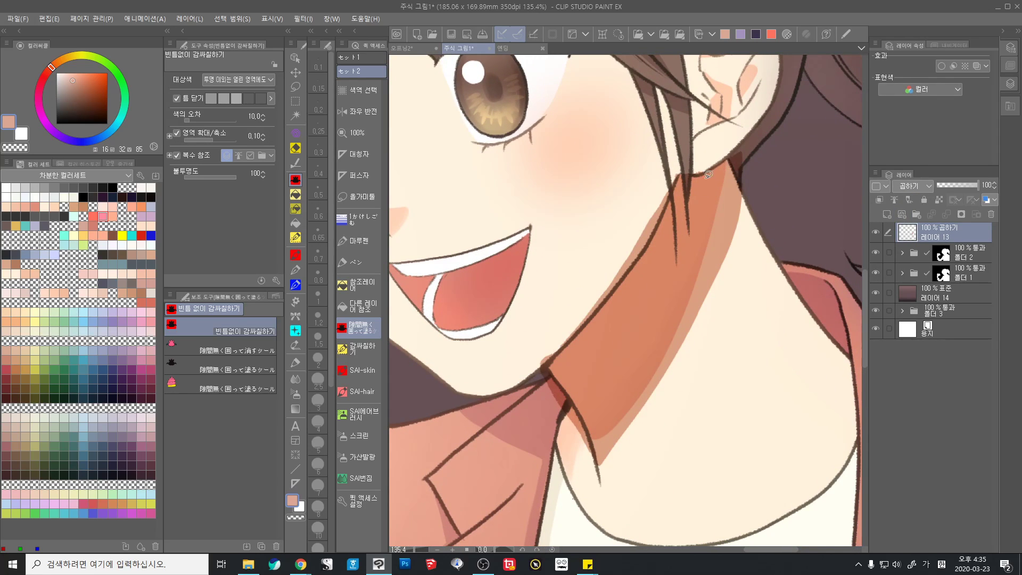
scroll(605, 428, down, 3)
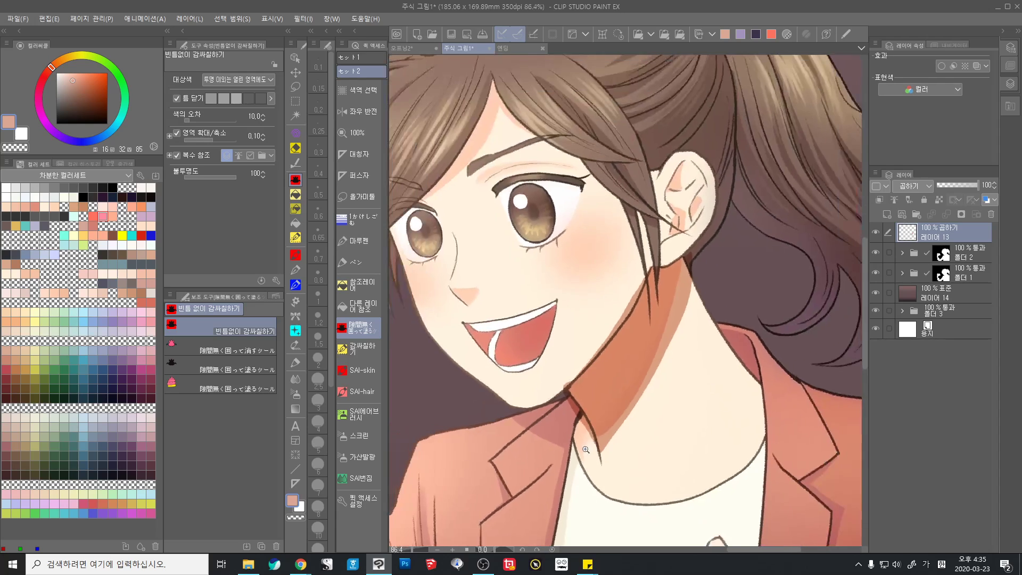
drag(626, 439, 672, 391)
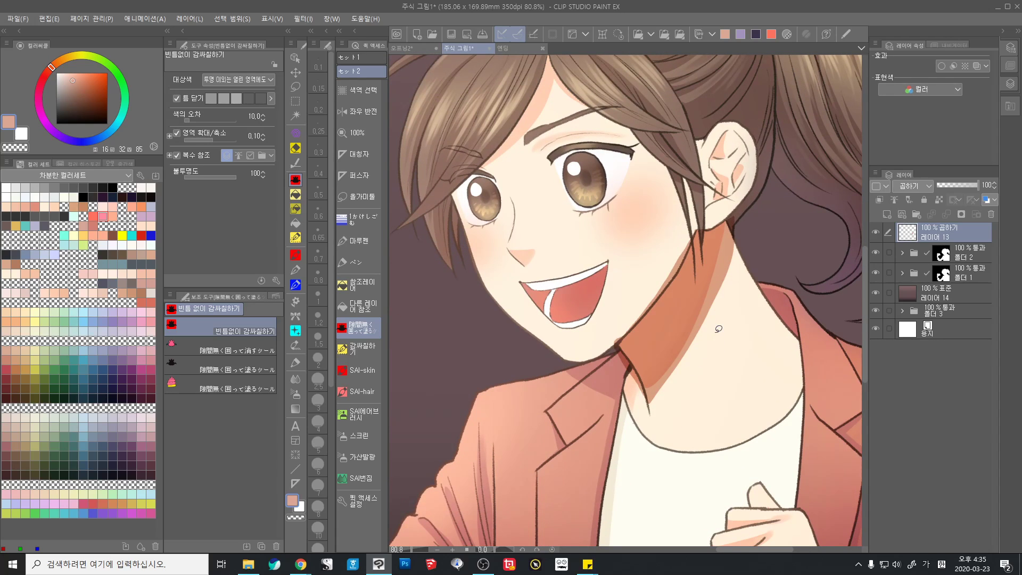
scroll(715, 321, down, 4)
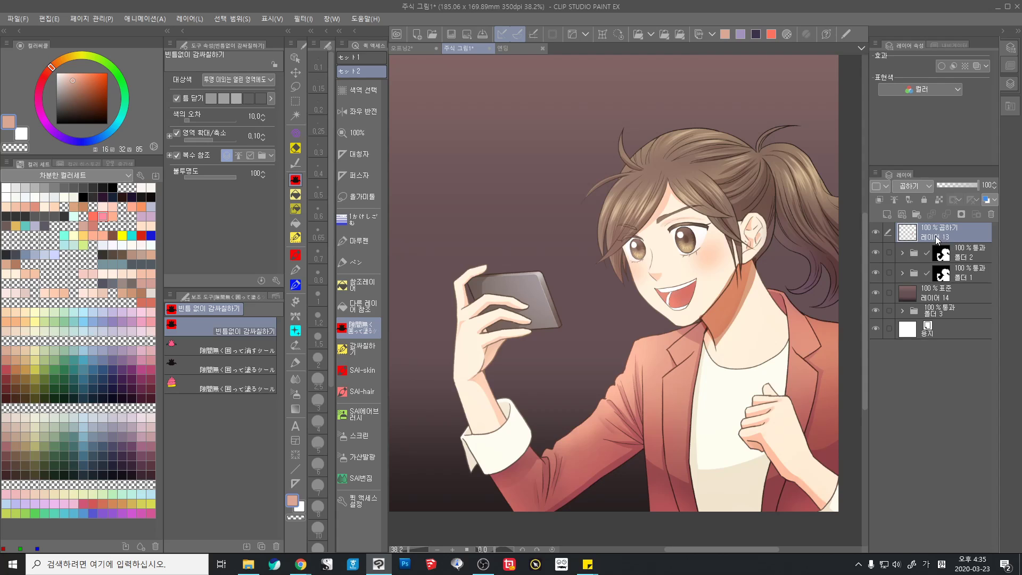
Clear the neck fill from 레이어 13 and remove the selection
key(ctrl+a)
drag(698, 396, 711, 372)
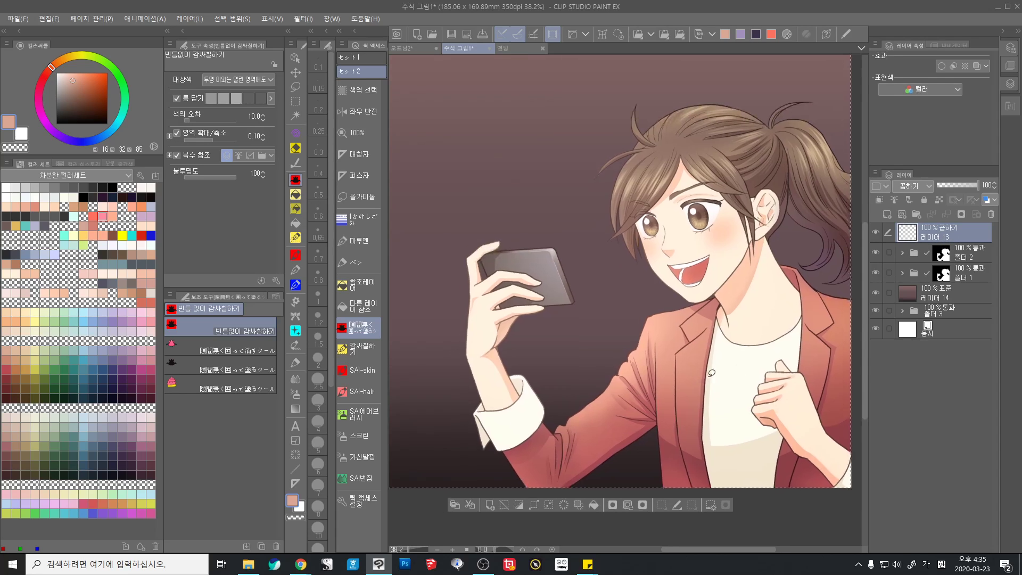
key(ctrl+d)
Change the blend mode of 레이어 13 to 스크린 (Screen)
scroll(690, 380, up, 2)
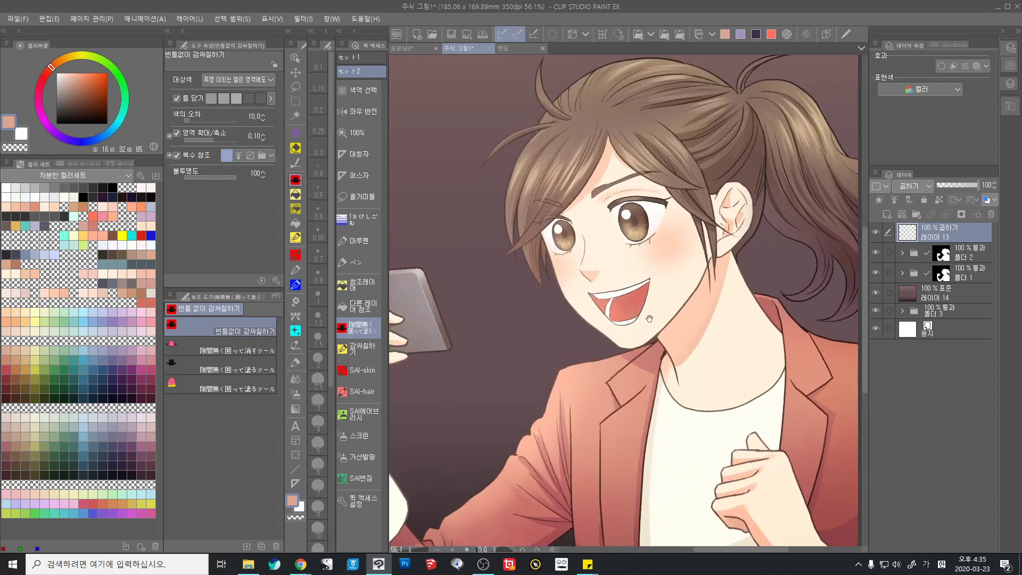
drag(649, 319, 676, 325)
click(928, 186)
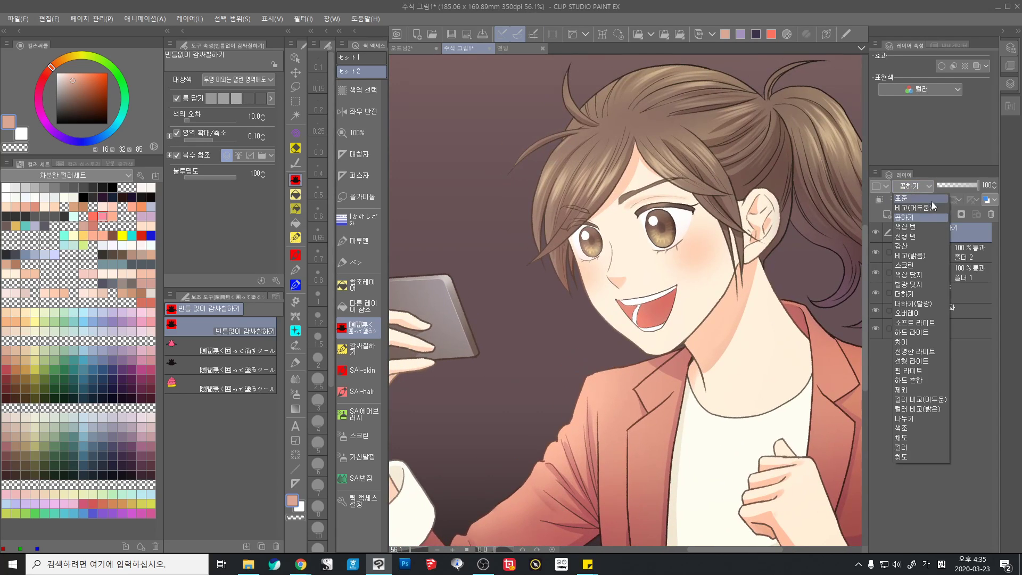
click(918, 266)
Fill a jagged highlight band across the front bangs with the salmon tone using the enclose-and-fill tool
scroll(519, 271, up, 3)
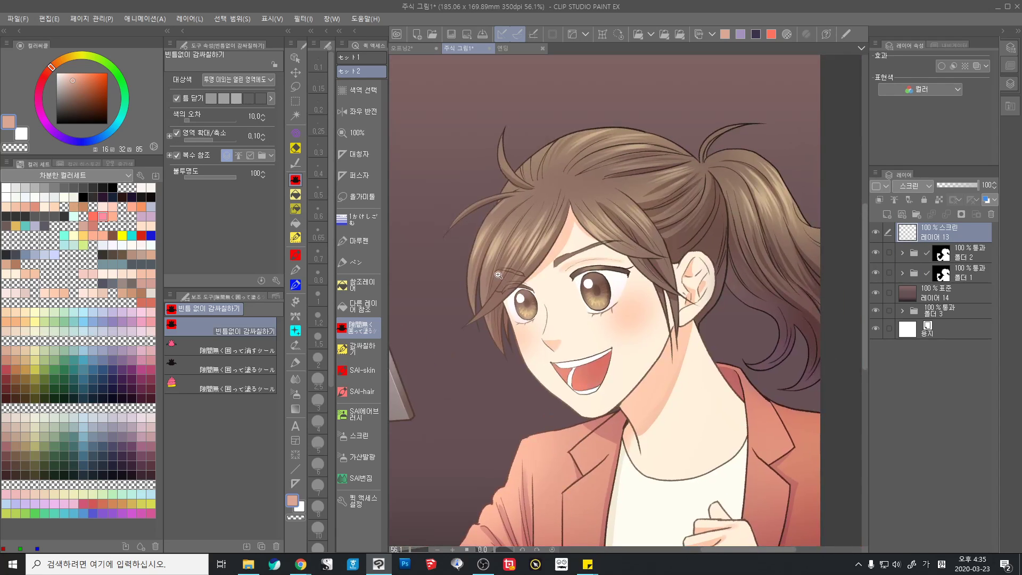
scroll(519, 272, up, 1)
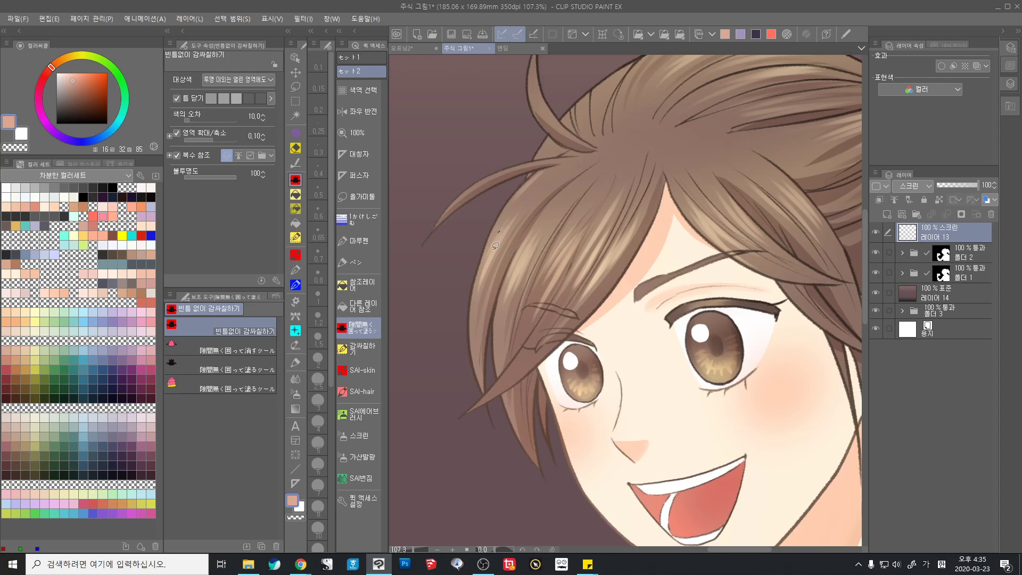
mouse_move(495, 245)
mouse_down()
mouse_move(522, 227)
mouse_move(619, 245)
mouse_up()
drag(514, 277, 485, 261)
scroll(634, 327, down, 3)
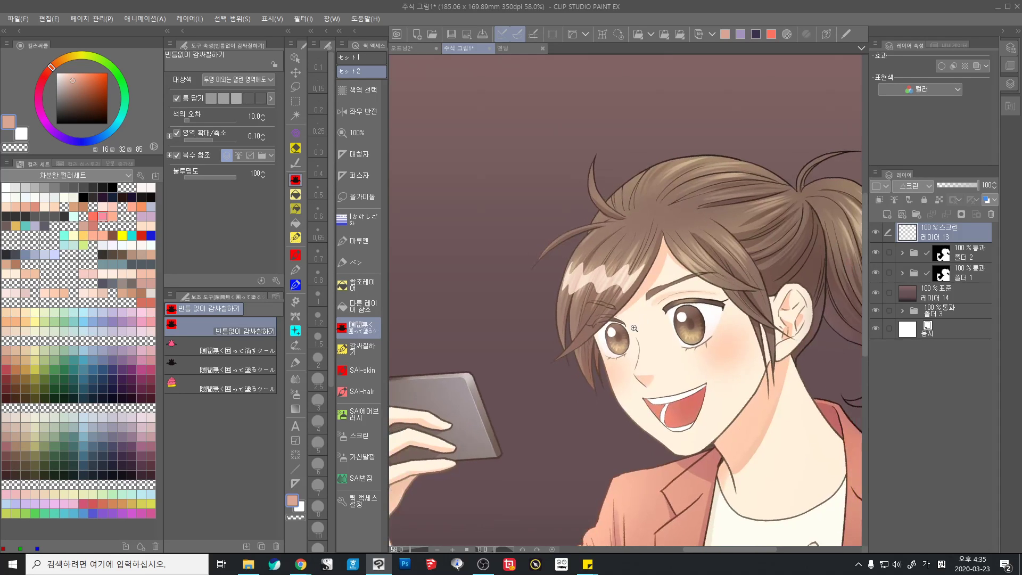
Carve strand-shaped gaps into the bangs highlight with the 마루펜 pen in transparent colour at brush size 1.29
scroll(634, 328, up, 3)
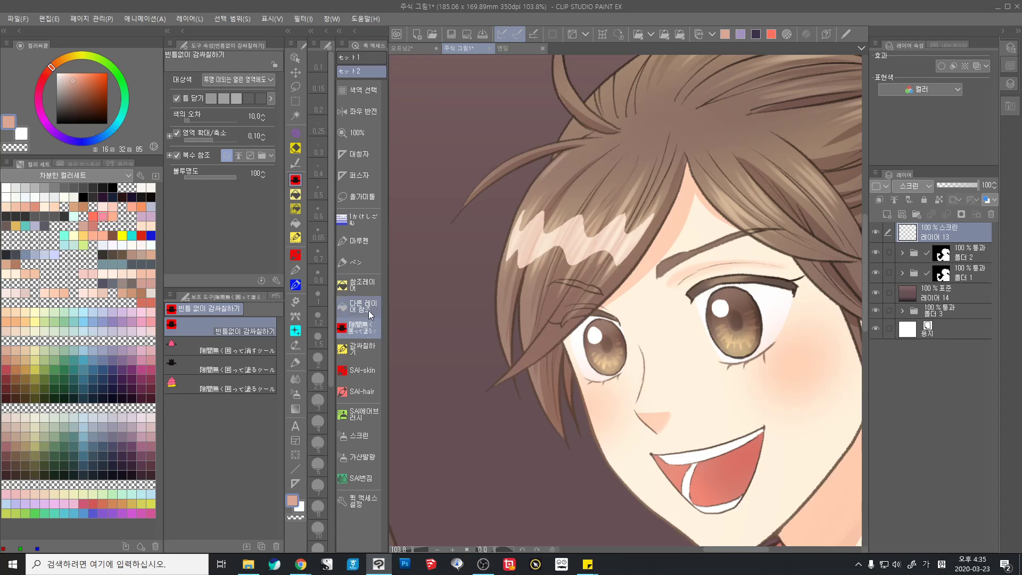
click(358, 241)
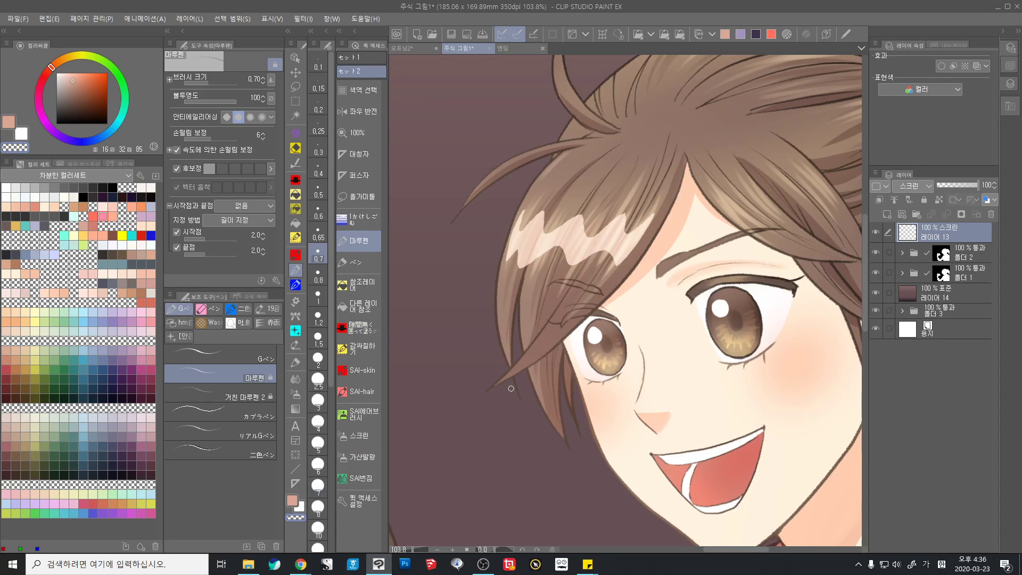
ctrl+alt+drag(555, 355, 559, 357)
drag(542, 211, 523, 266)
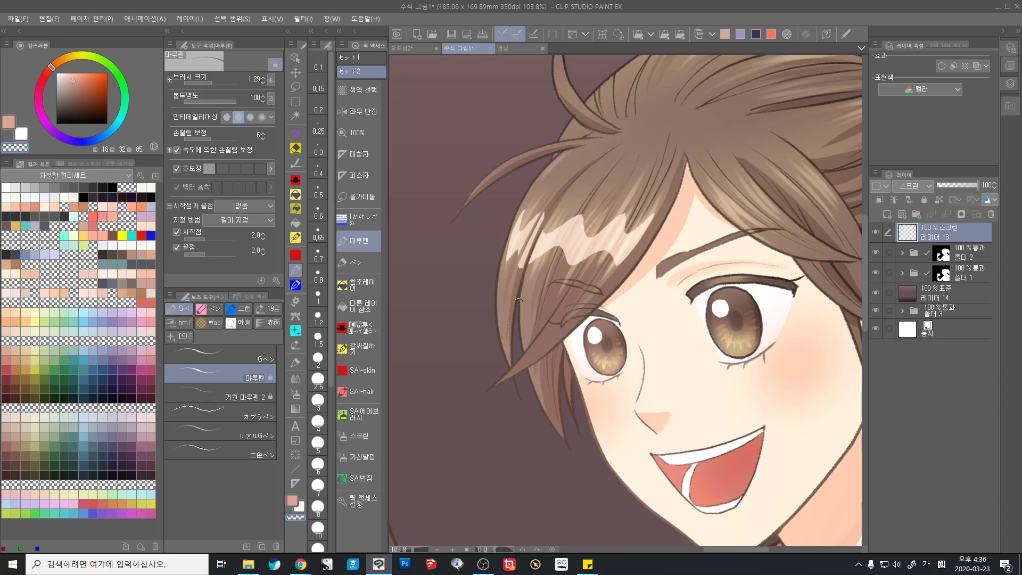
drag(555, 229, 538, 258)
mouse_move(581, 216)
mouse_down()
mouse_move(562, 252)
mouse_move(569, 262)
mouse_up()
drag(616, 219, 595, 251)
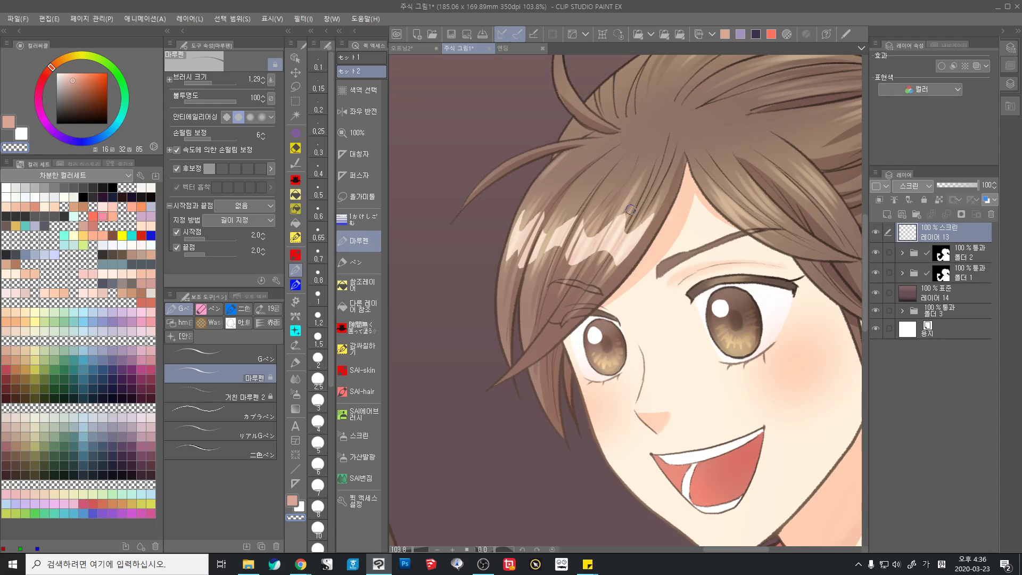
drag(636, 205, 604, 251)
drag(625, 228, 614, 248)
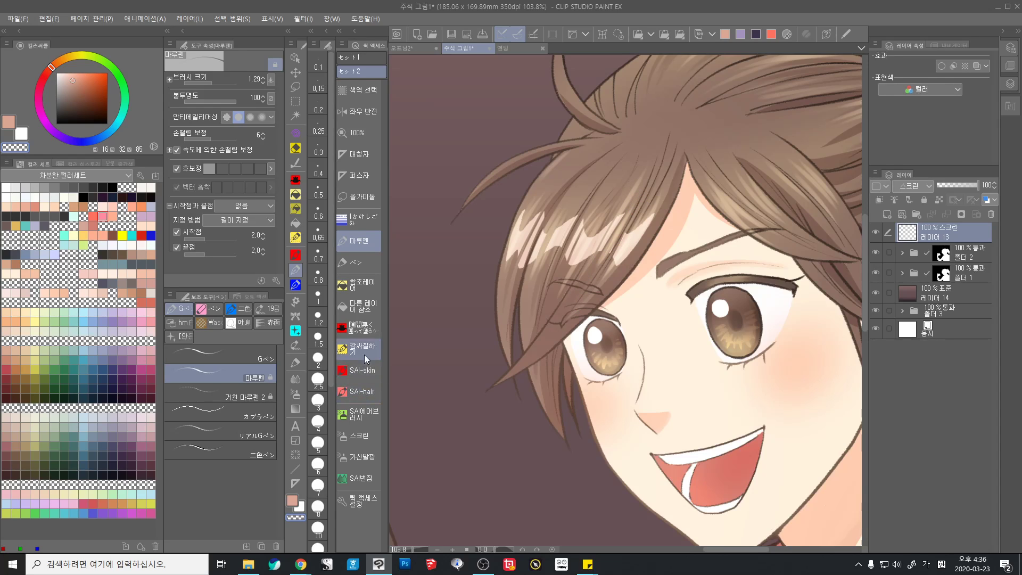
Soften the carved bangs highlight with the SAI번짐 blending brush and check it against the whole portrait
click(359, 478)
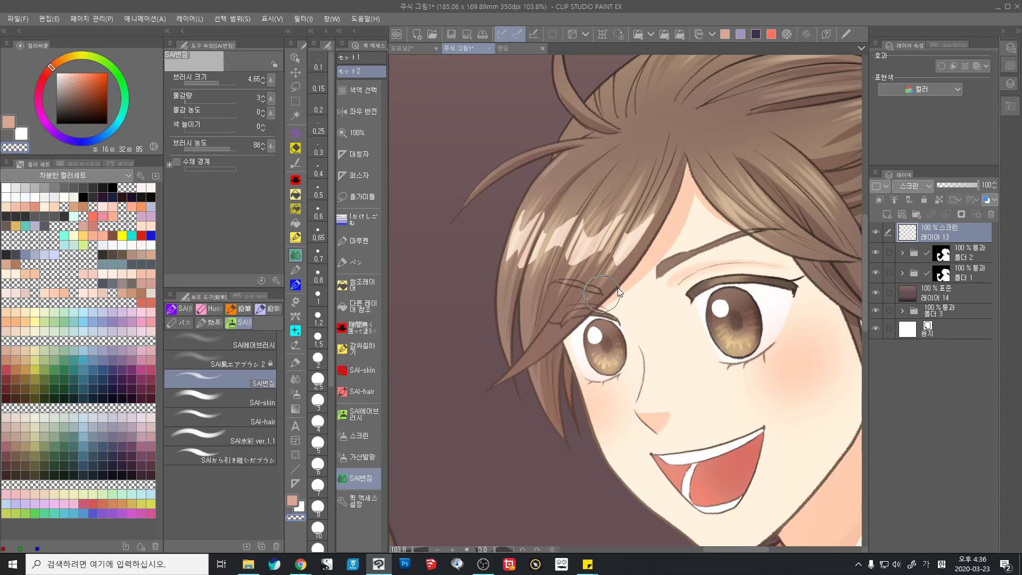
key(bracketright)
mouse_move(524, 251)
mouse_down()
mouse_move(543, 215)
mouse_move(583, 213)
mouse_move(601, 226)
mouse_move(568, 212)
mouse_move(639, 205)
mouse_up()
scroll(654, 346, down, 5)
scroll(655, 346, down, 2)
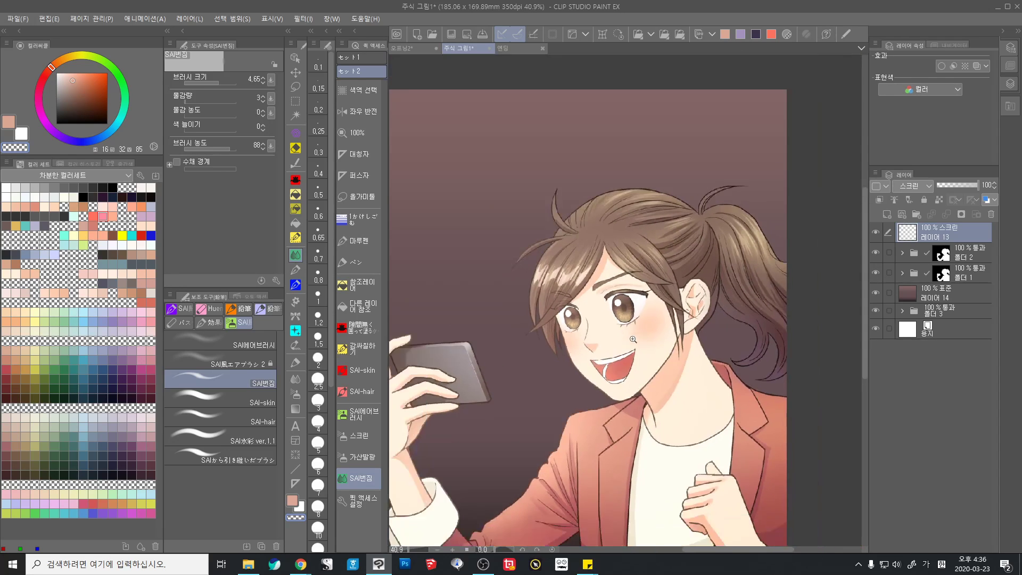
scroll(580, 307, up, 4)
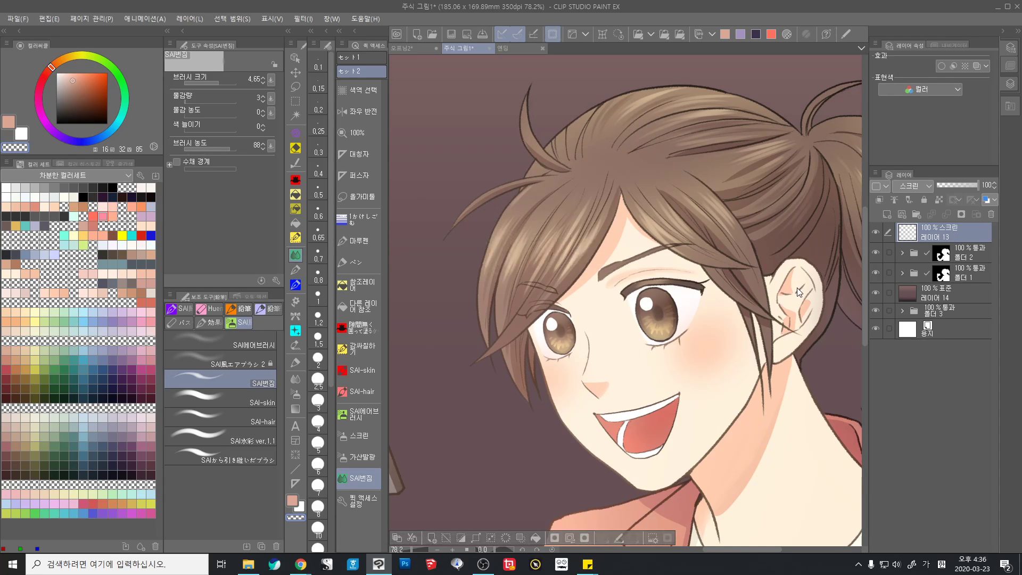
Change the blend mode of 레이어 13 to 더하기(발광) (Add Glow)
scroll(776, 296, down, 3)
drag(691, 355, 674, 326)
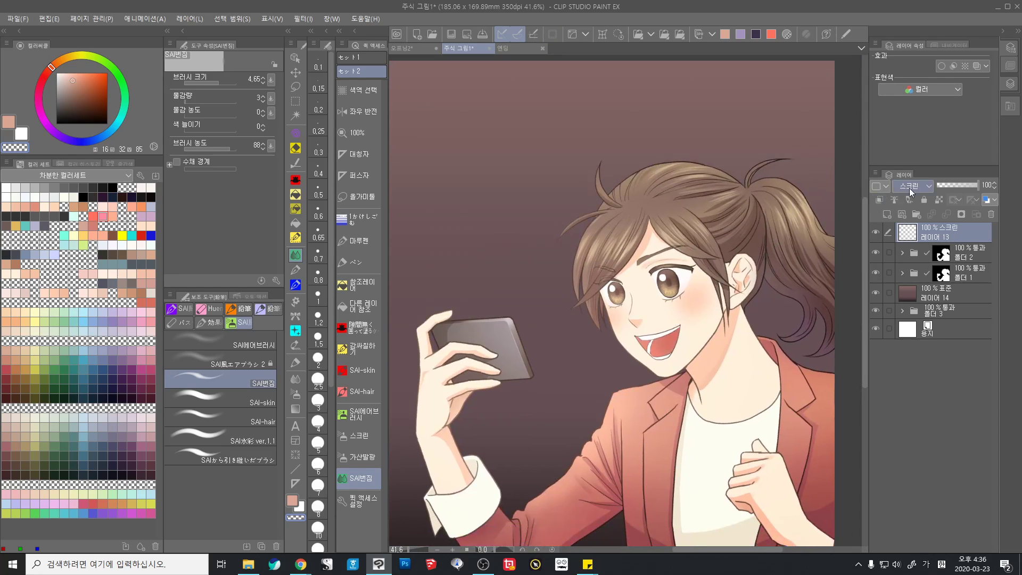
click(926, 187)
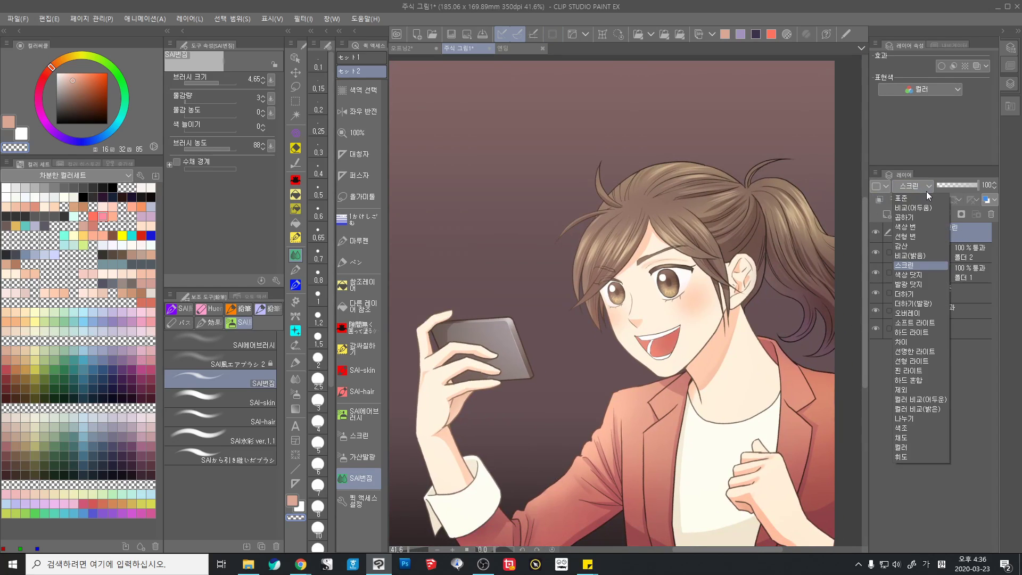
click(923, 304)
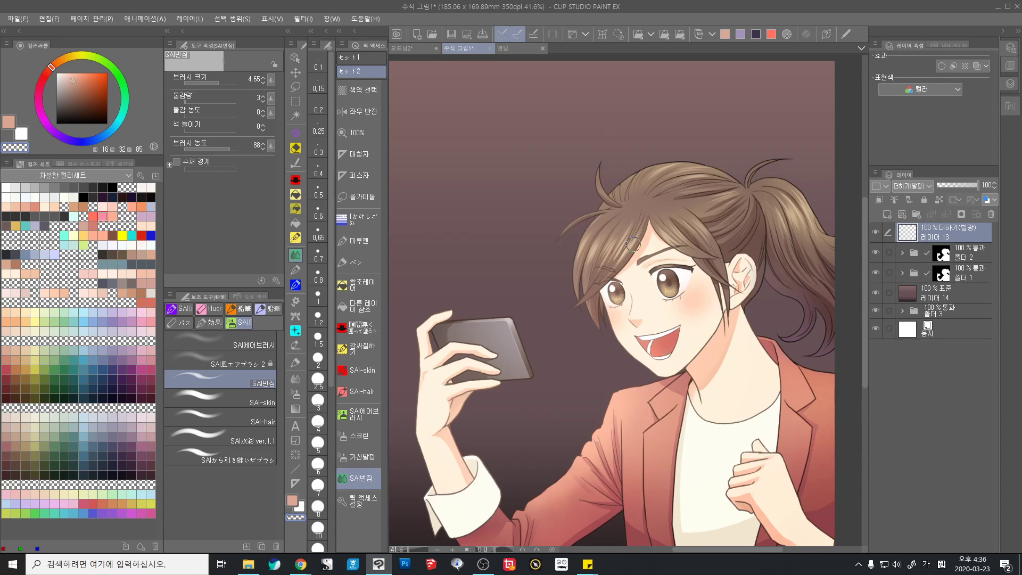
scroll(496, 313, down, 2)
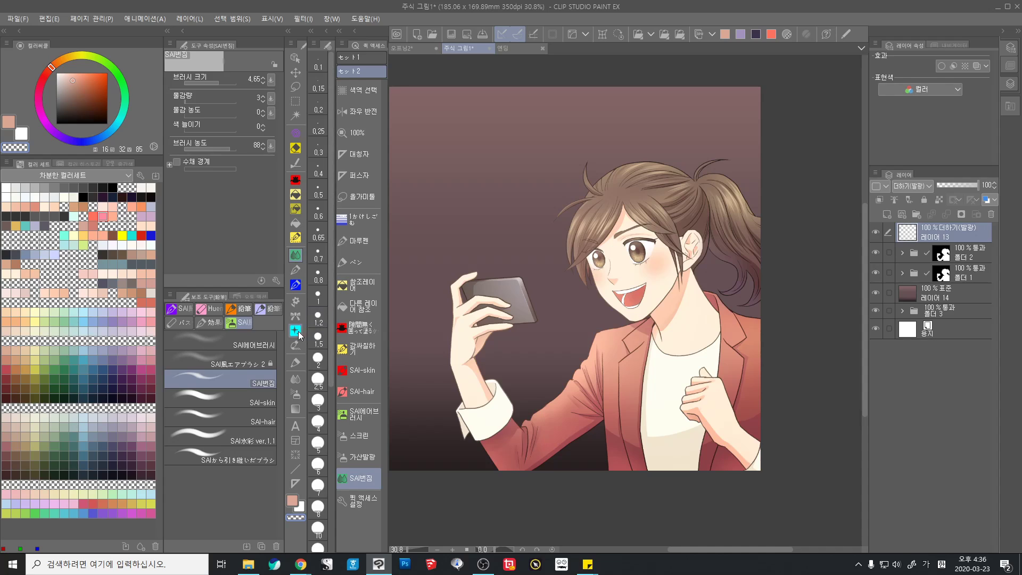
Scatter glowing stars over the background around the phone with the きらり星 decoration brush, undoing the first stroke and repainting it
click(296, 331)
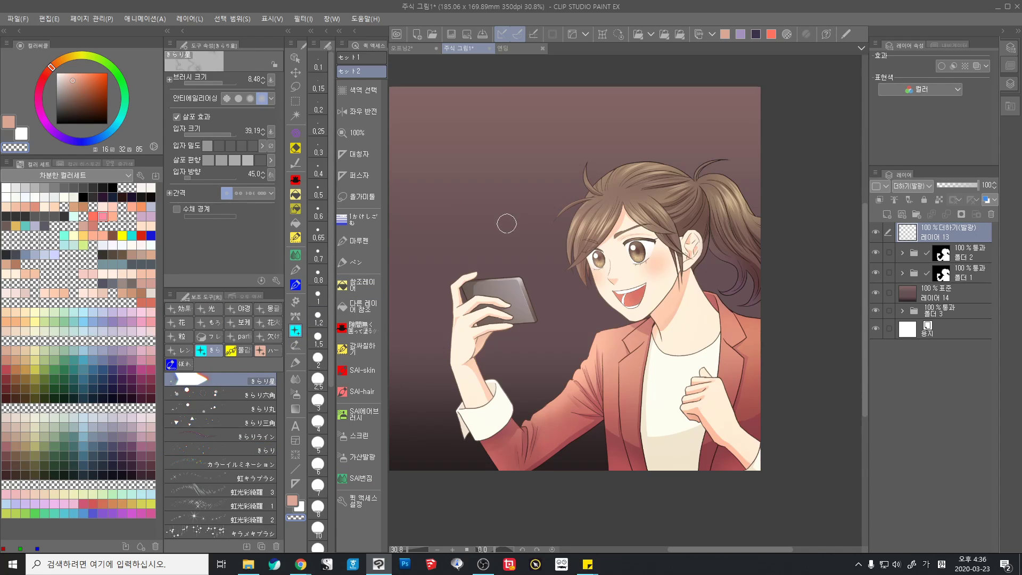
drag(507, 221, 563, 248)
click(293, 499)
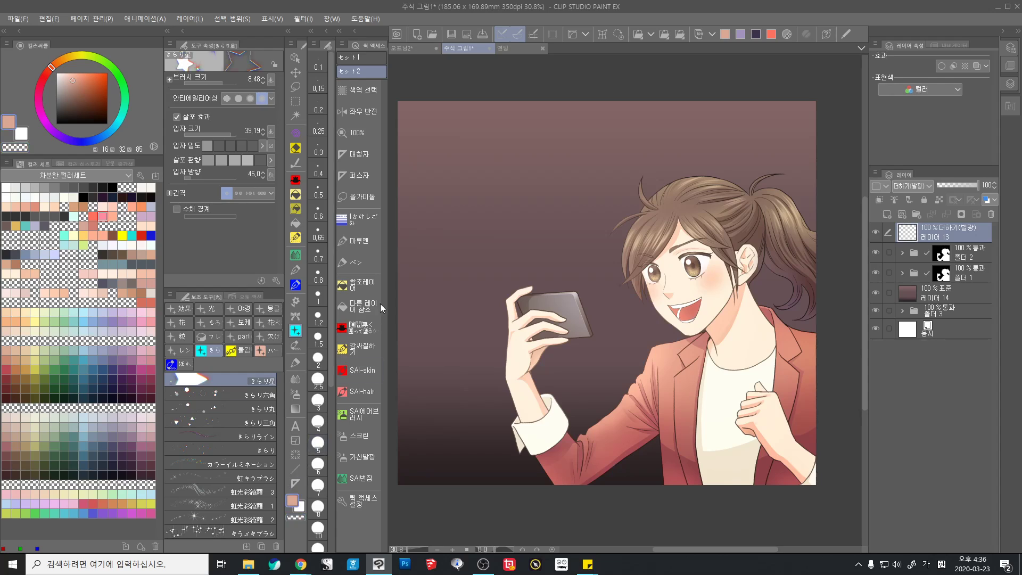
mouse_move(442, 178)
mouse_down()
mouse_move(504, 182)
mouse_move(537, 212)
mouse_move(465, 277)
mouse_move(610, 256)
mouse_move(496, 331)
mouse_move(461, 379)
mouse_move(620, 363)
mouse_move(676, 223)
mouse_move(686, 191)
mouse_up()
key(ctrl+z)
mouse_move(528, 220)
mouse_down()
mouse_move(525, 174)
mouse_move(448, 262)
mouse_move(574, 217)
mouse_move(561, 276)
mouse_move(616, 314)
mouse_up()
scroll(518, 251, up, 4)
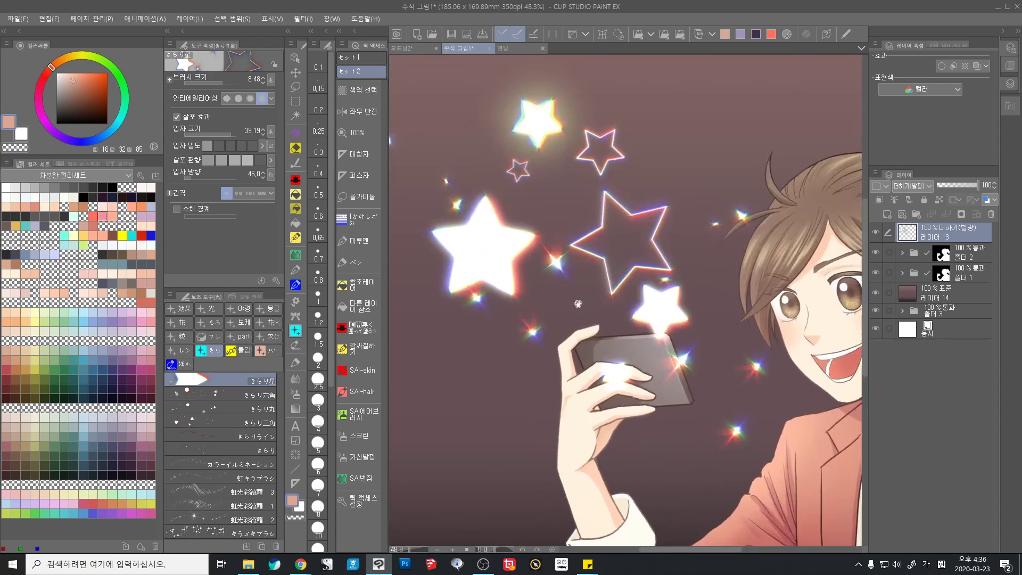
Try the 표준 (Normal) and 곱하기 (Multiply) blend modes on the stars of 레이어 13
click(922, 187)
click(904, 198)
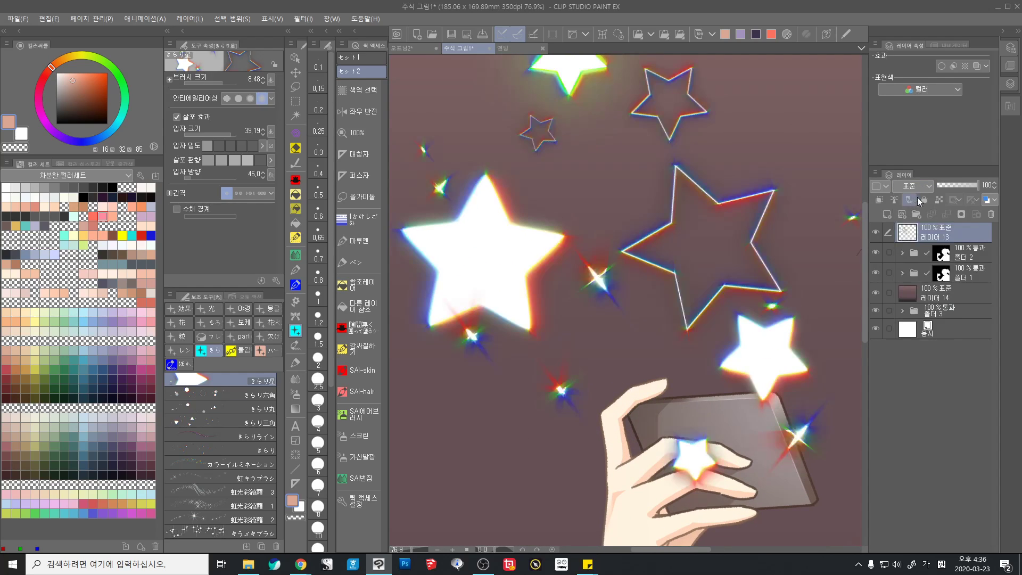
scroll(592, 283, down, 5)
scroll(591, 284, up, 5)
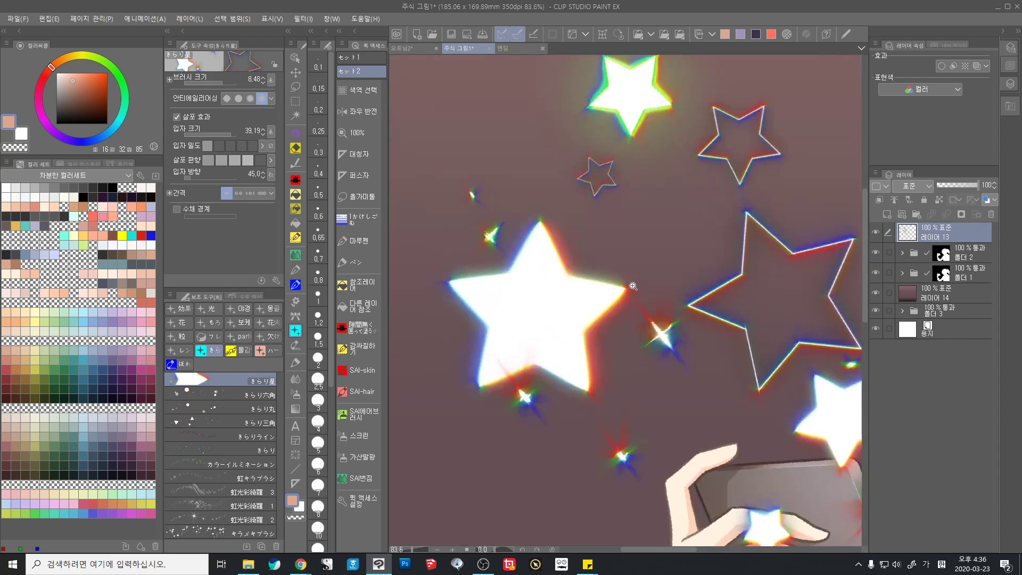
click(915, 186)
click(929, 218)
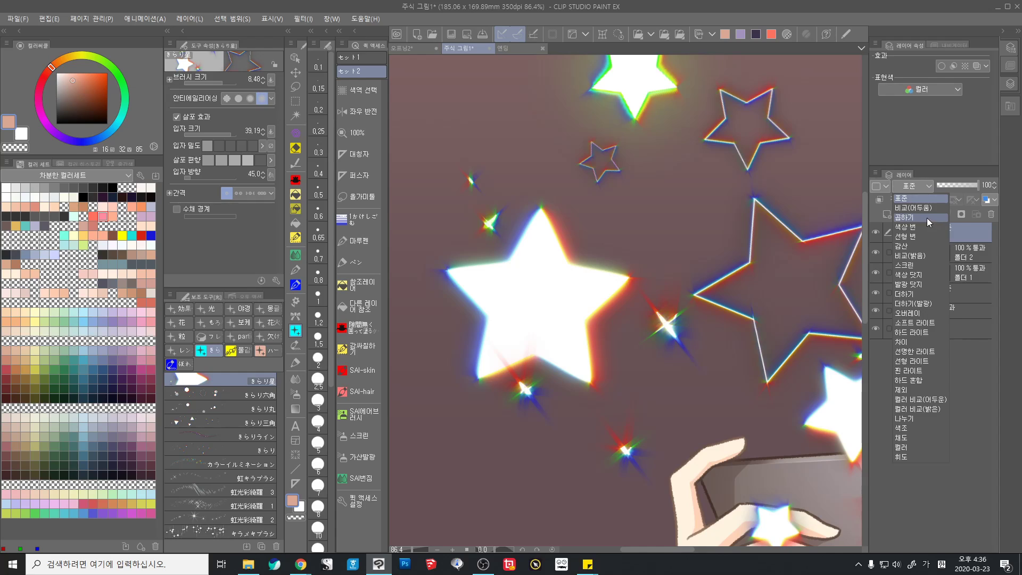
Switch 레이어 13 to the 스크린 (Screen) blend mode to compare how the stars glow
click(920, 188)
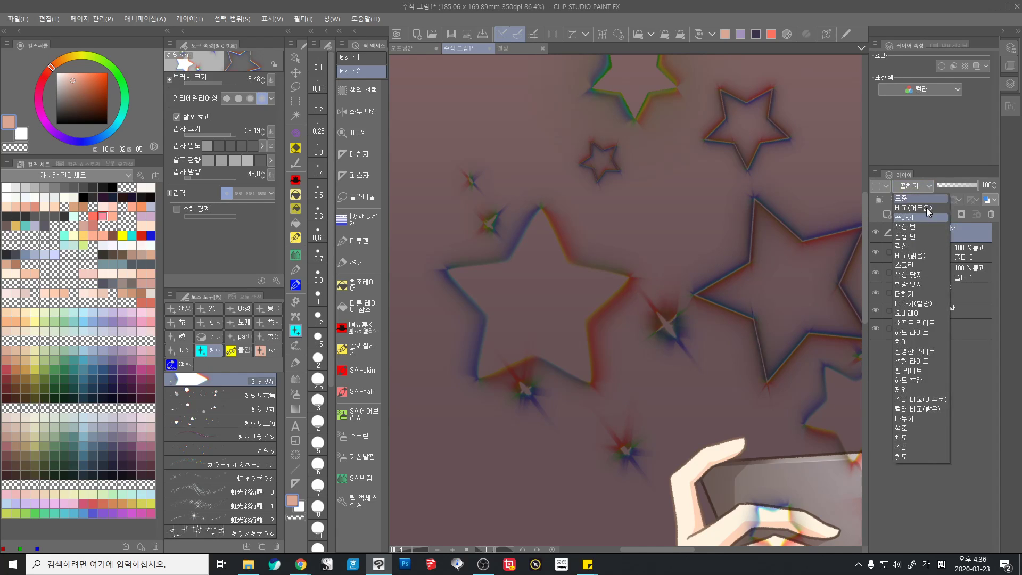
click(918, 265)
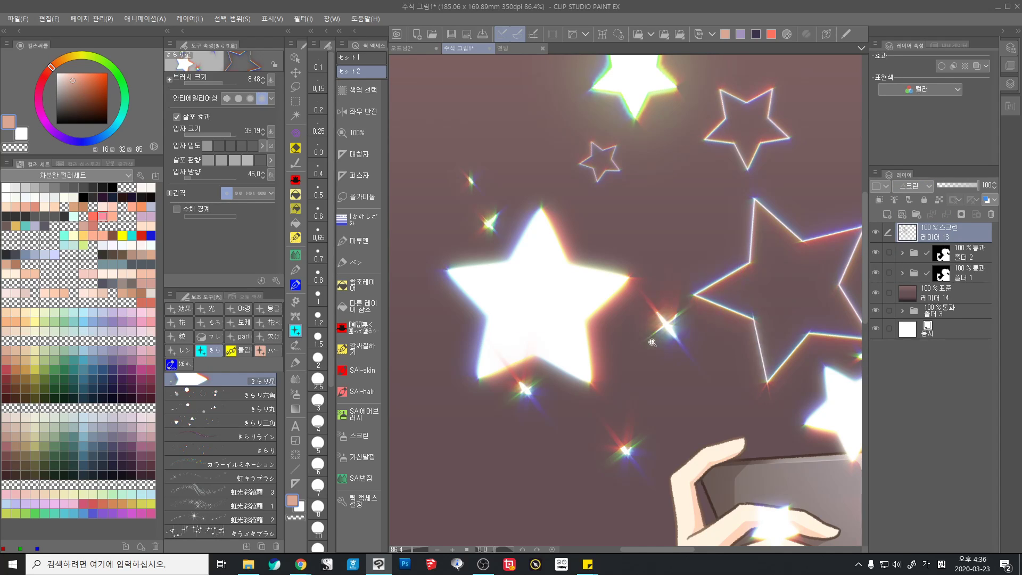
scroll(641, 353, down, 2)
scroll(641, 352, up, 1)
Set the blend mode of 레이어 13 back to 더하기(발광) (Add Glow) and check the stars against the whole picture
click(921, 186)
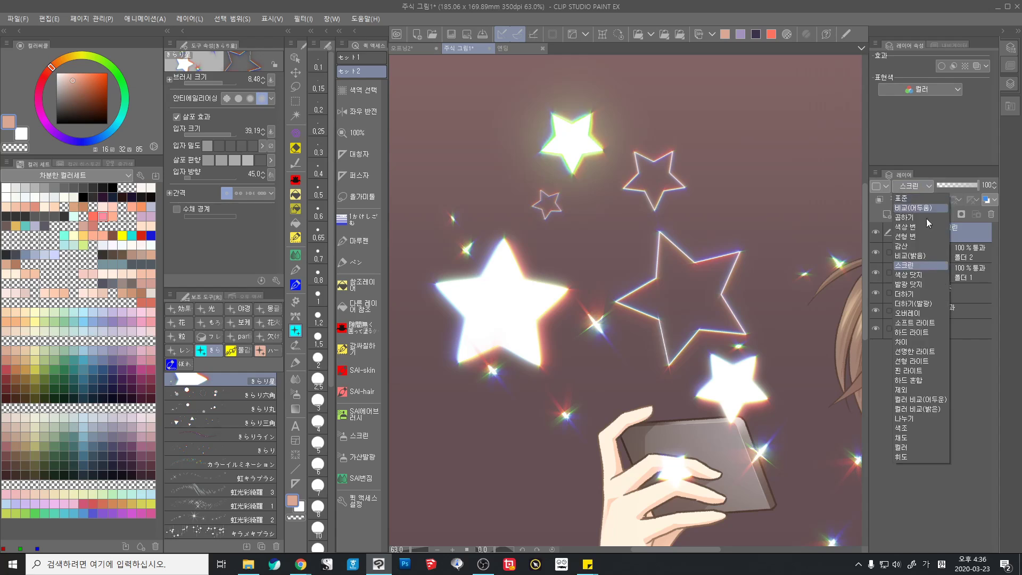
click(930, 304)
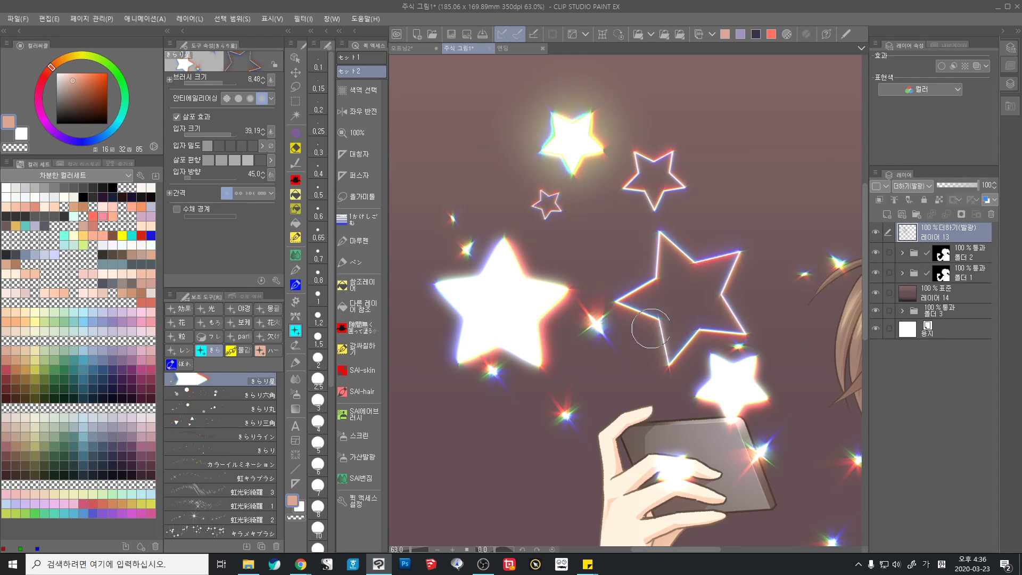
scroll(728, 426, down, 3)
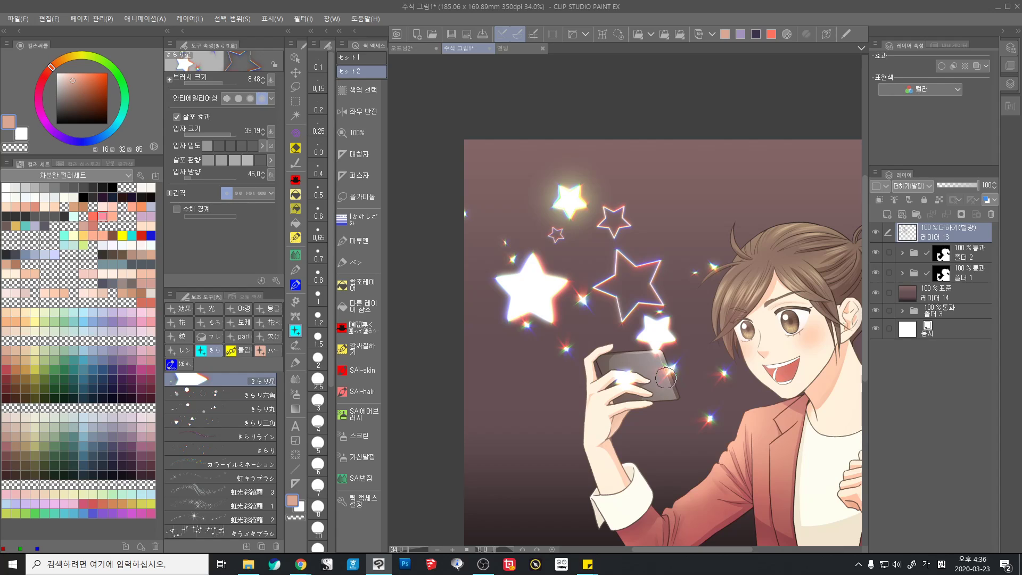
drag(666, 378, 606, 338)
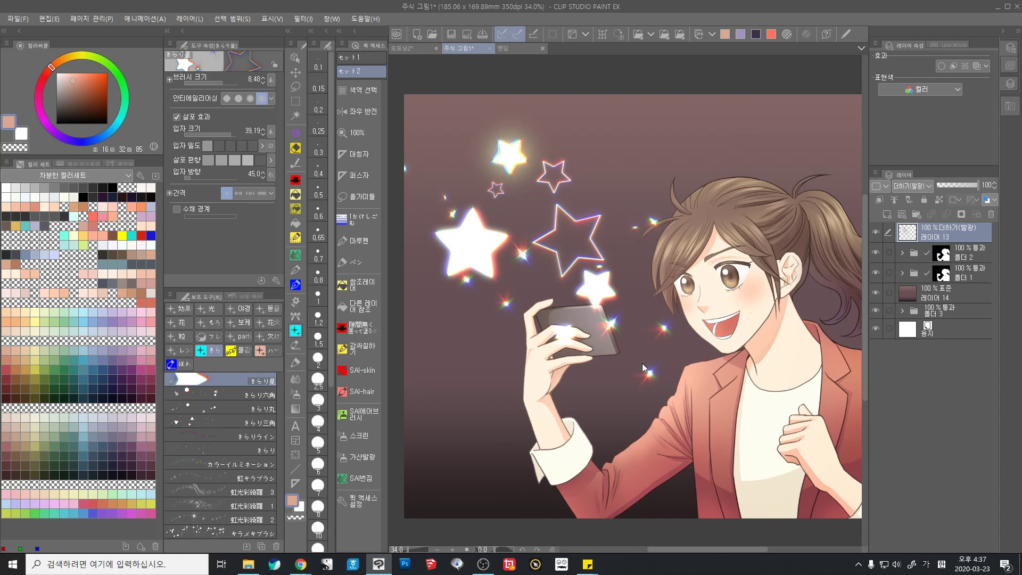
scroll(640, 366, down, 1)
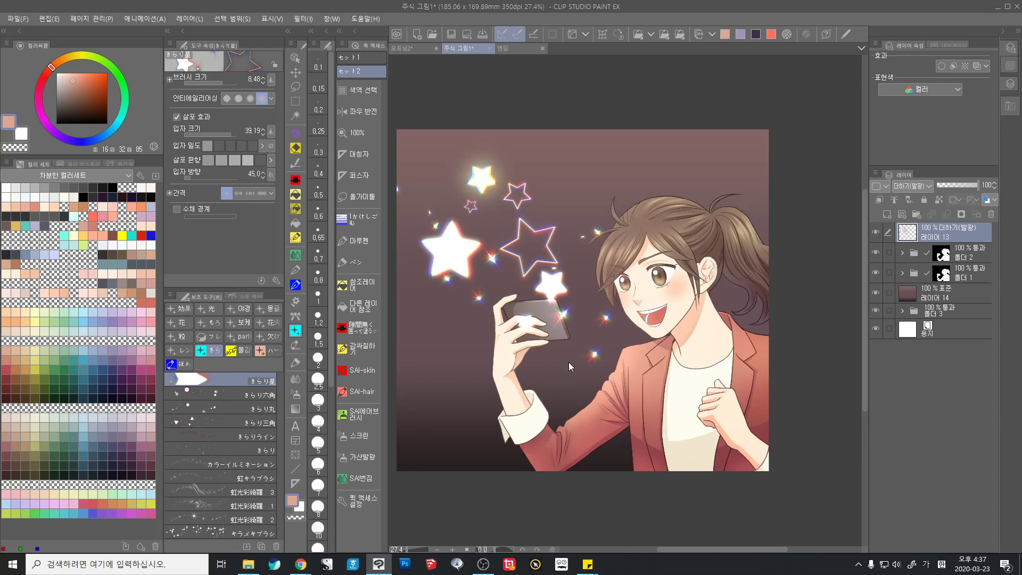
Clear the stars from 레이어 13 and scatter a new set of きらり星 stars around the hand and phone
key(Delete)
mouse_move(424, 178)
mouse_down()
mouse_move(420, 238)
mouse_move(482, 211)
mouse_move(452, 293)
mouse_move(455, 341)
mouse_move(494, 327)
mouse_move(560, 263)
mouse_move(578, 325)
mouse_move(572, 387)
mouse_up()
drag(684, 398, 716, 388)
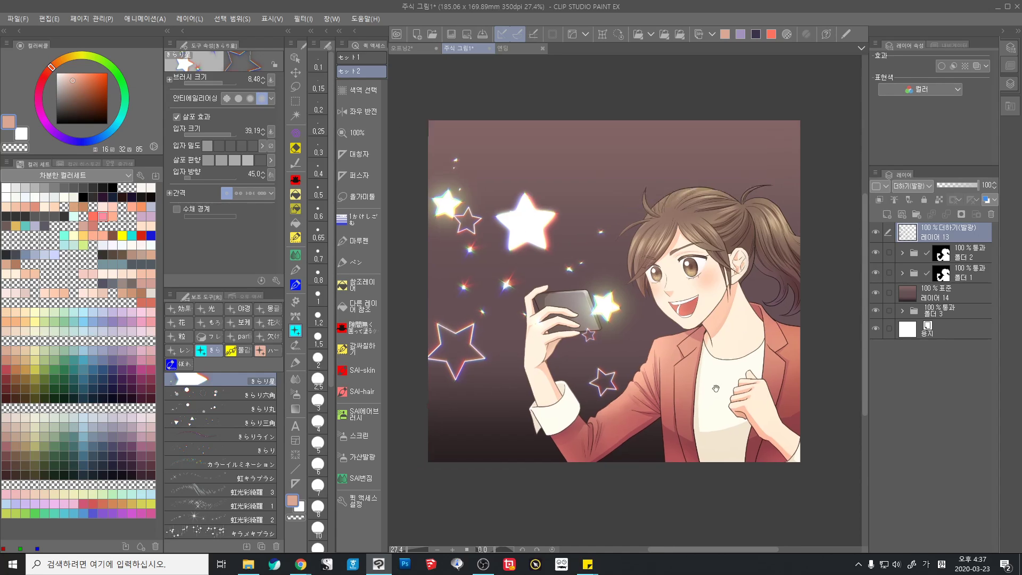
scroll(631, 368, up, 1)
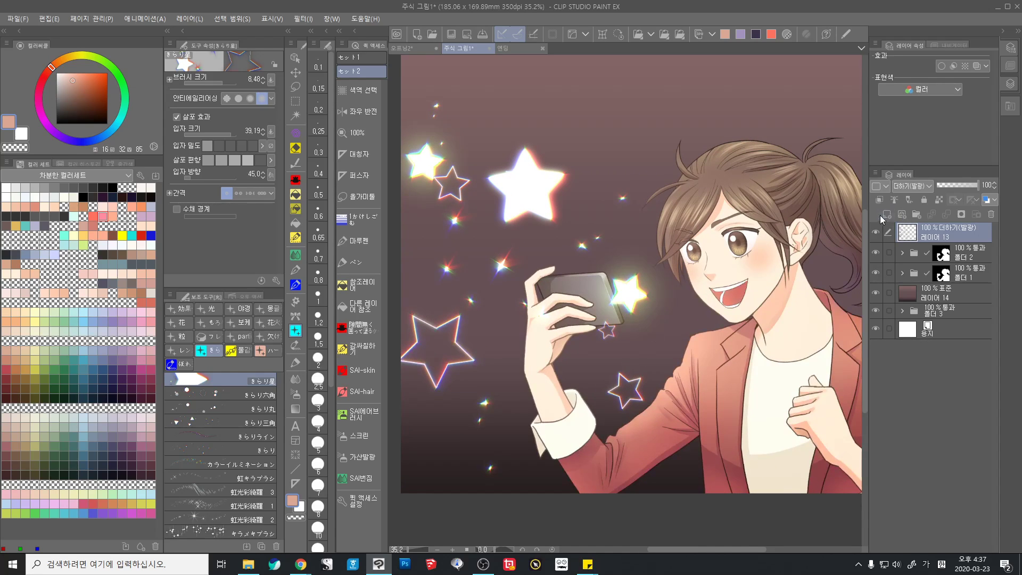
Add a new layer above 레이어 13 and set its blend mode to 스크린 (Screen)
click(886, 214)
click(911, 186)
click(921, 267)
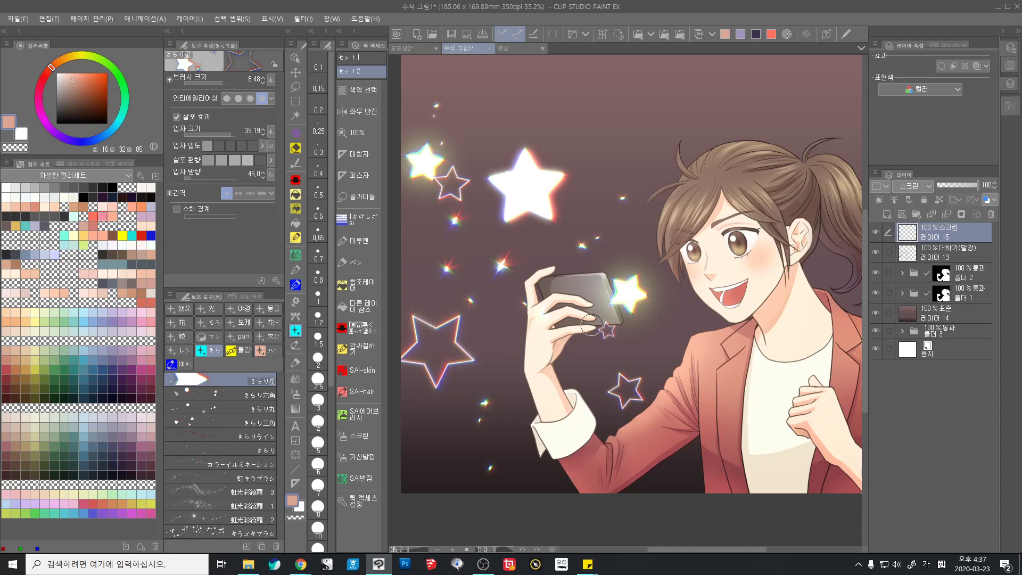
Scatter small sparkles across the background around the character with the きらり decoration brush
click(261, 450)
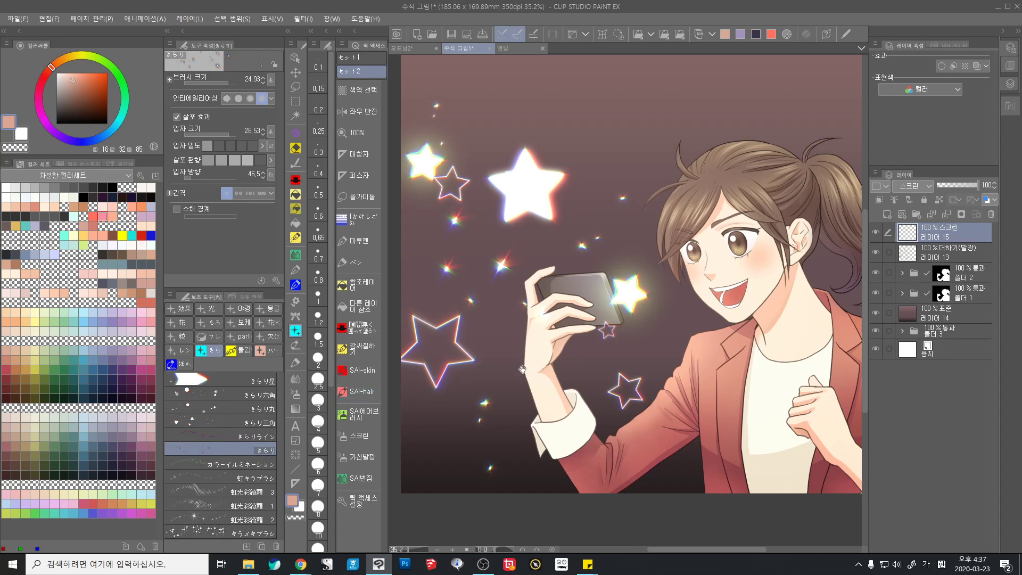
drag(522, 369, 553, 352)
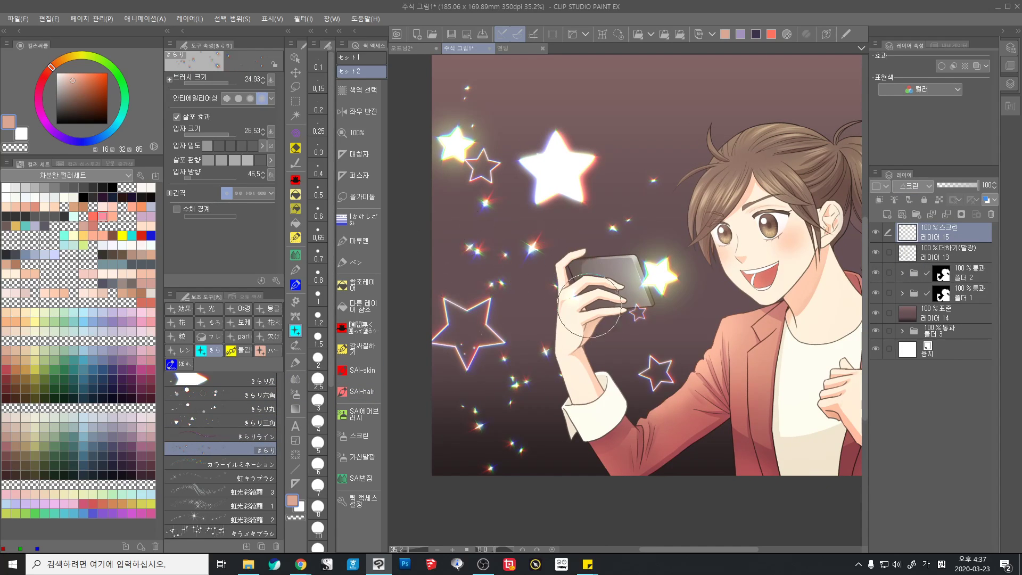
mouse_move(681, 352)
mouse_down()
mouse_move(562, 361)
mouse_move(710, 352)
mouse_up()
drag(597, 136, 556, 236)
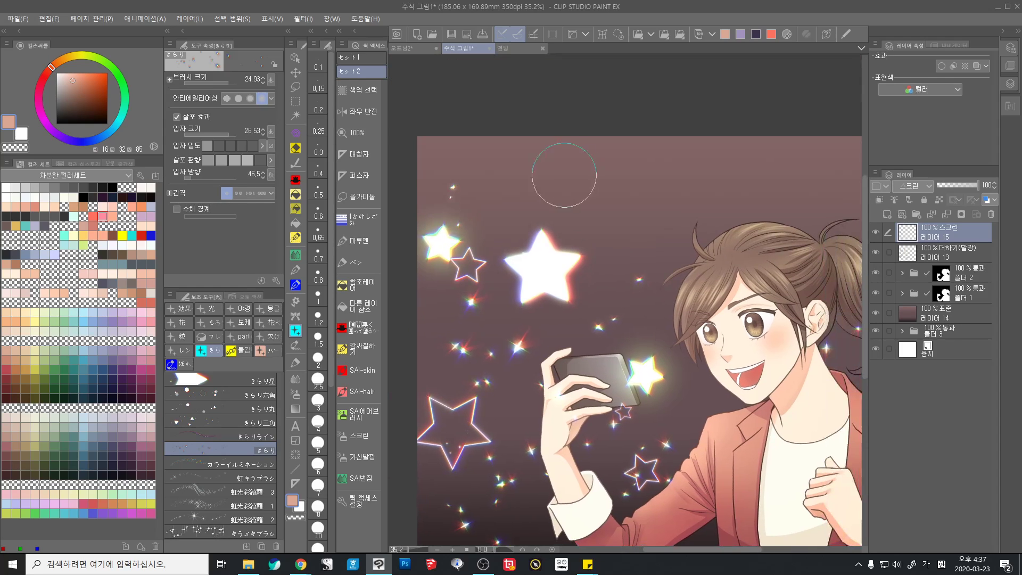
drag(644, 267, 759, 348)
Try the 더하기(발광) (Add Glow) blend mode on the sparkle layer, and return it to 스크린 (Screen)
scroll(618, 283, up, 3)
click(924, 187)
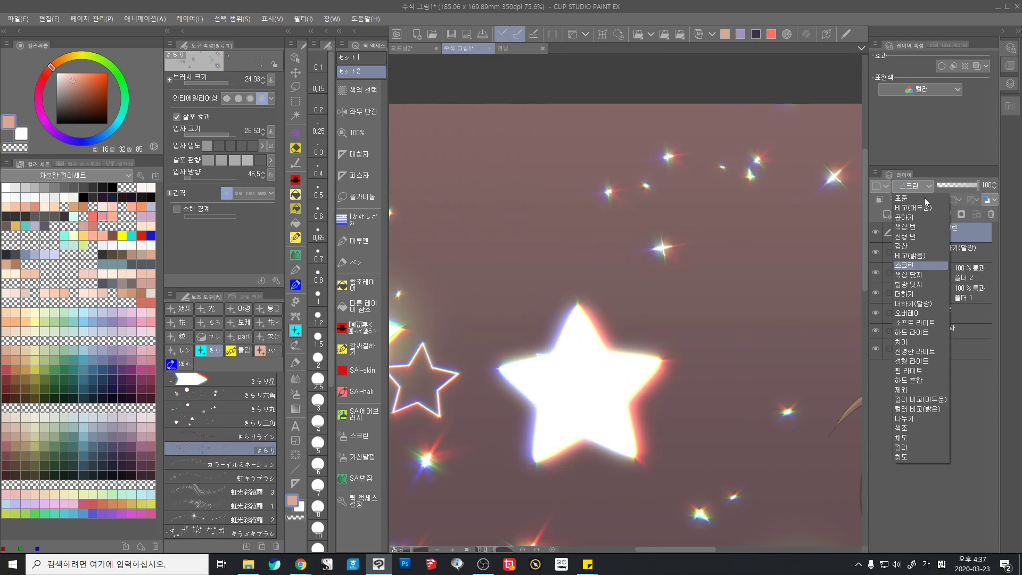
click(926, 303)
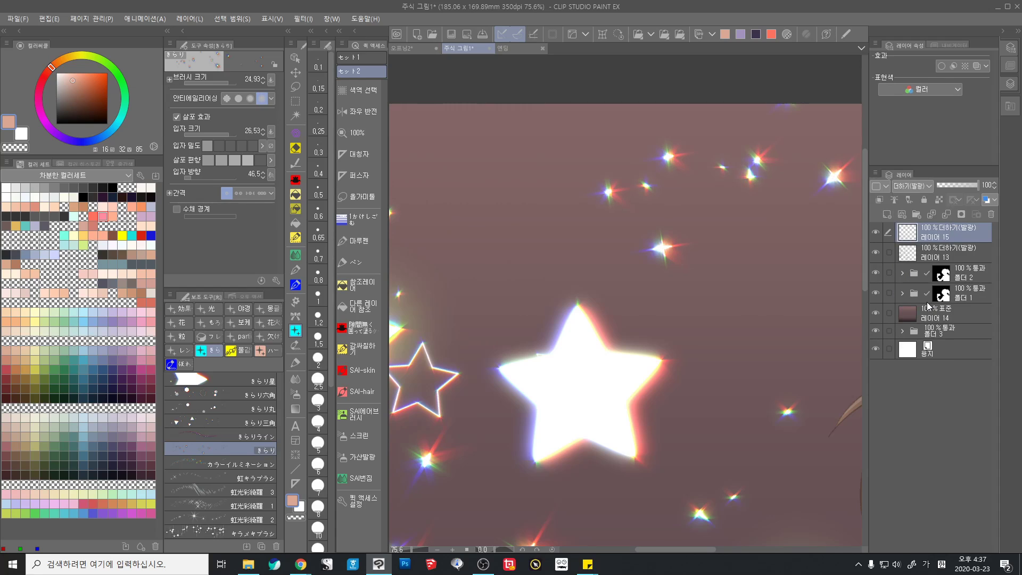
click(927, 187)
click(919, 261)
scroll(754, 406, down, 4)
scroll(754, 406, up, 1)
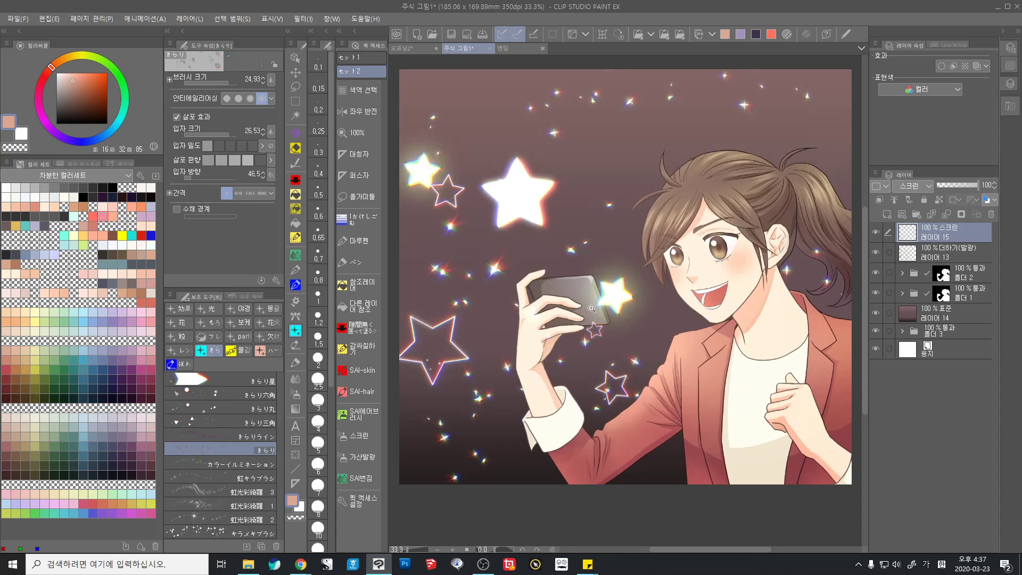
Hide and show the star layer 레이어 13 to compare the picture with and without it
scroll(593, 306, down, 1)
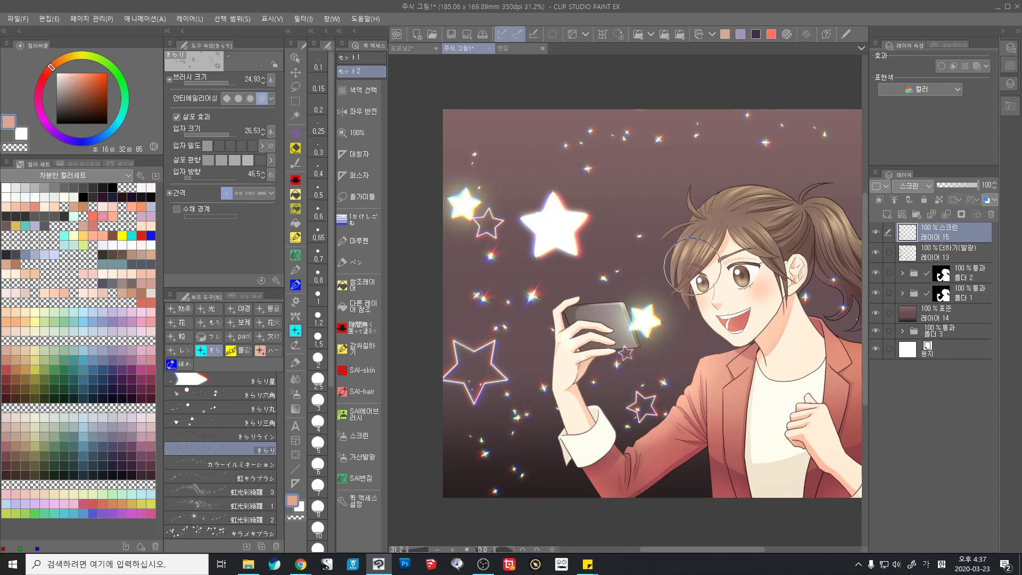
click(876, 252)
click(876, 252)
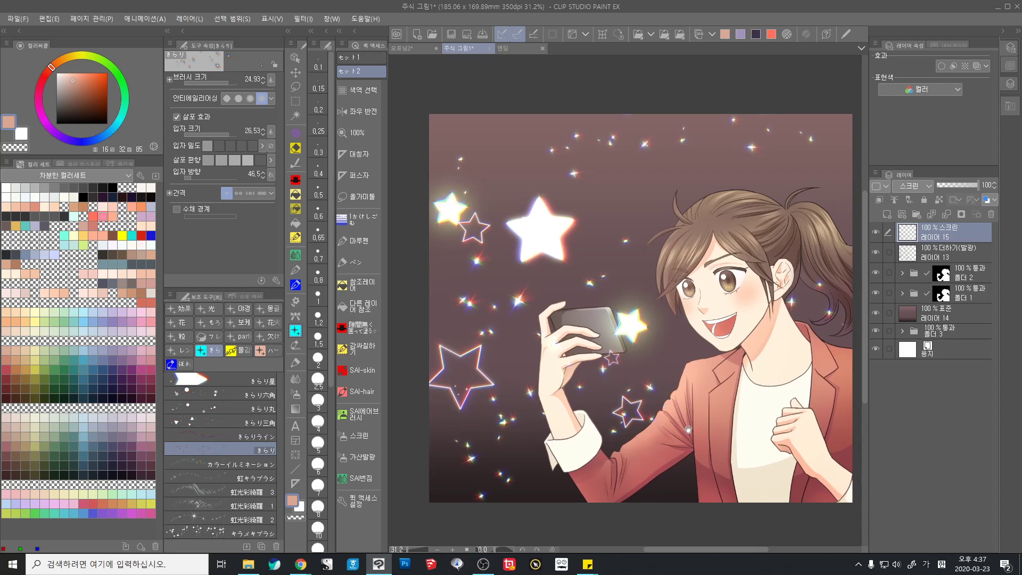
Add another new layer above the sparkle layer and set its blend mode to 스크린 (Screen)
click(887, 215)
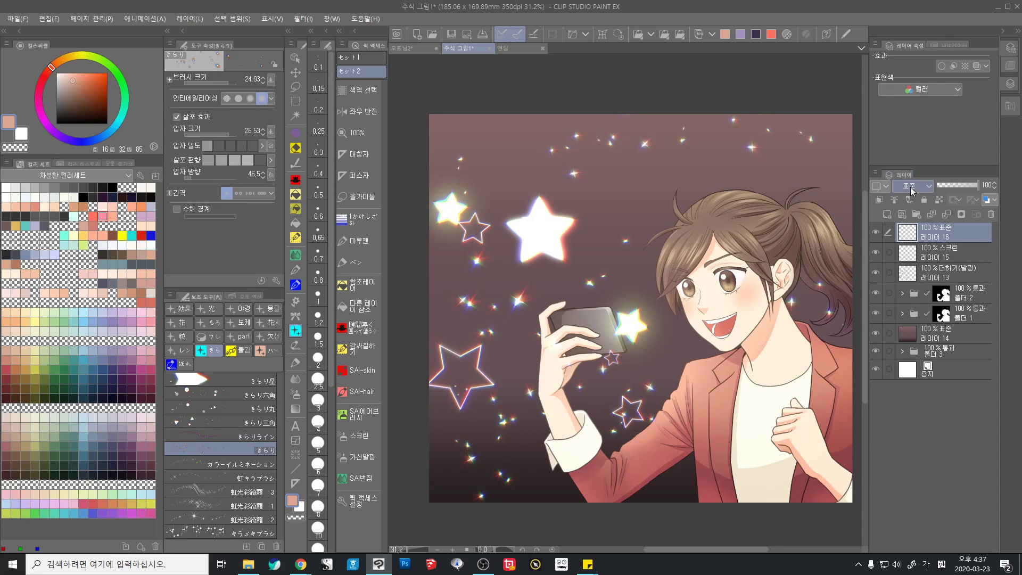
click(913, 188)
click(904, 265)
Lay two salmon-to-transparent gradients (描画色から透明色) downward over the picture on the new Screen layer to brighten its upper part
scroll(738, 325, down, 3)
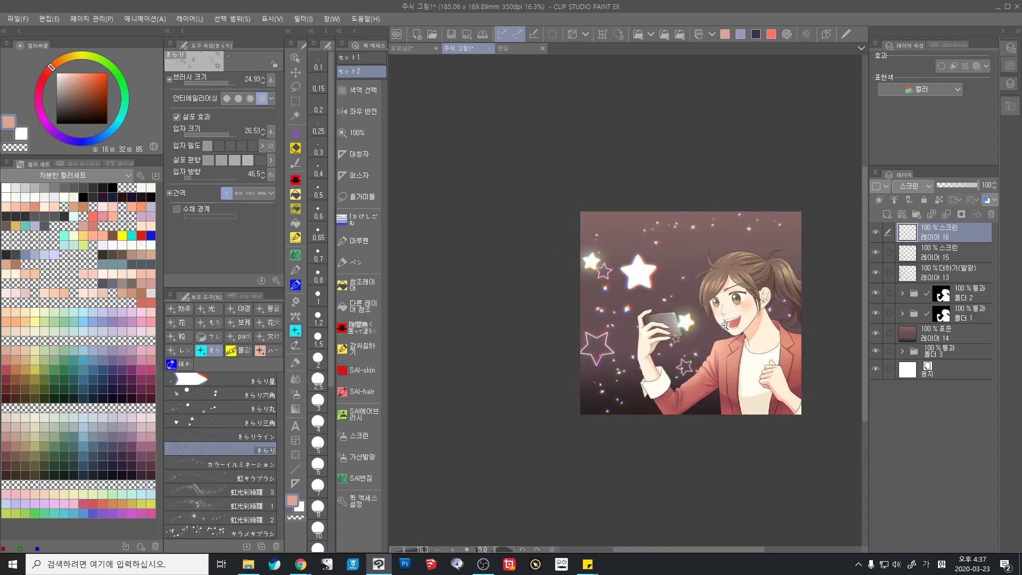
scroll(737, 325, up, 1)
scroll(738, 326, up, 2)
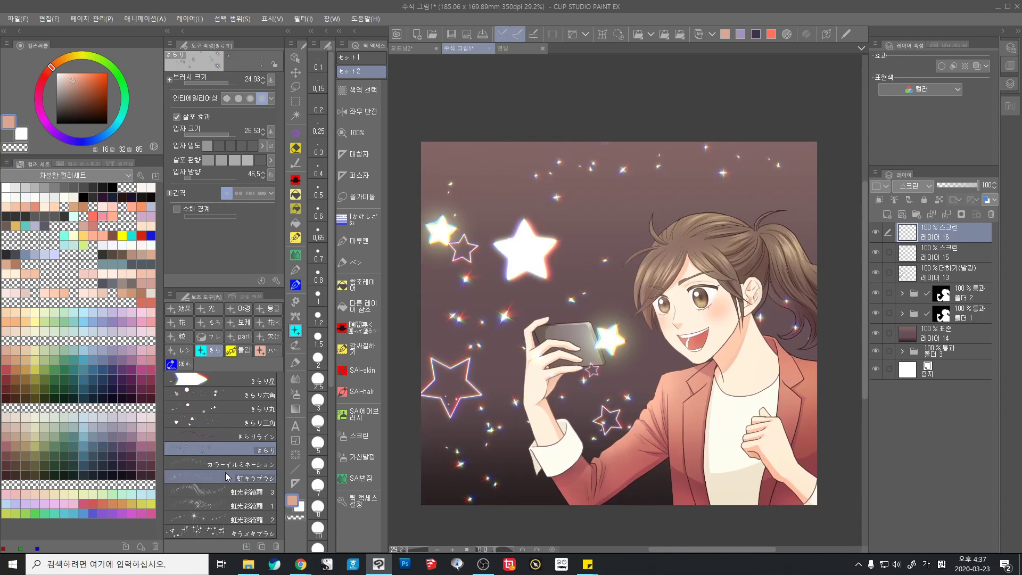
click(296, 409)
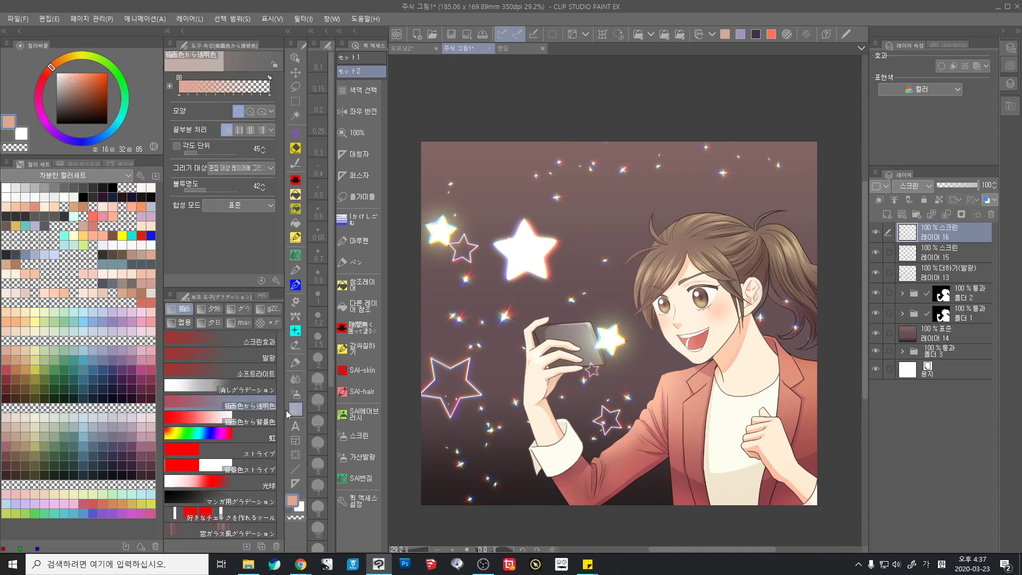
drag(557, 198, 551, 209)
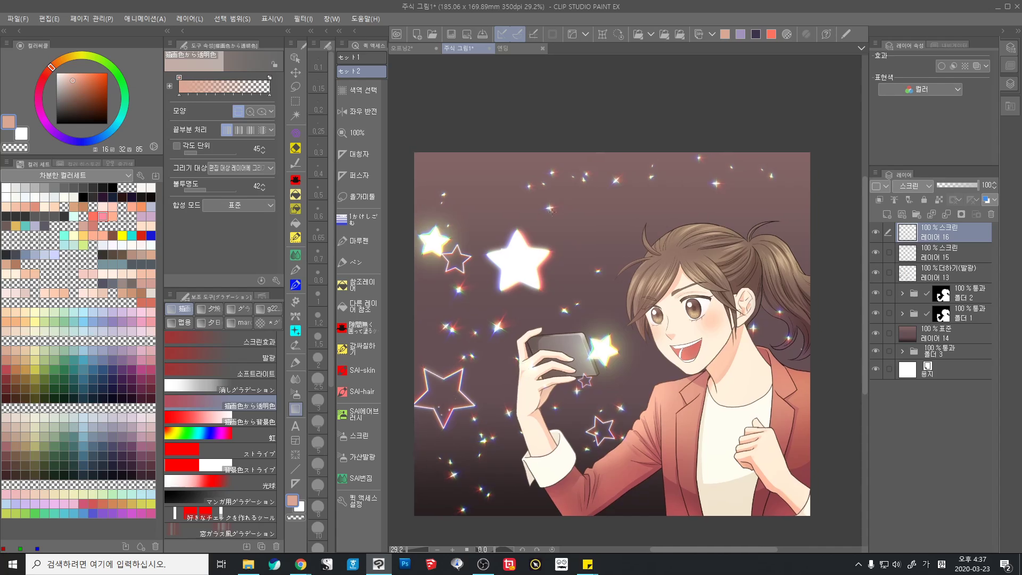
drag(520, 146, 597, 358)
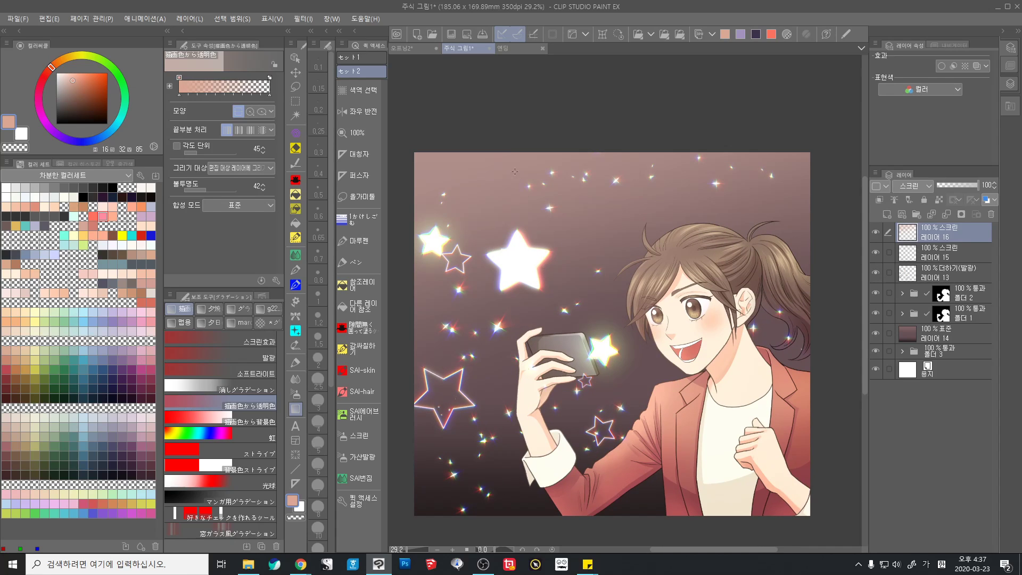
drag(563, 280, 597, 443)
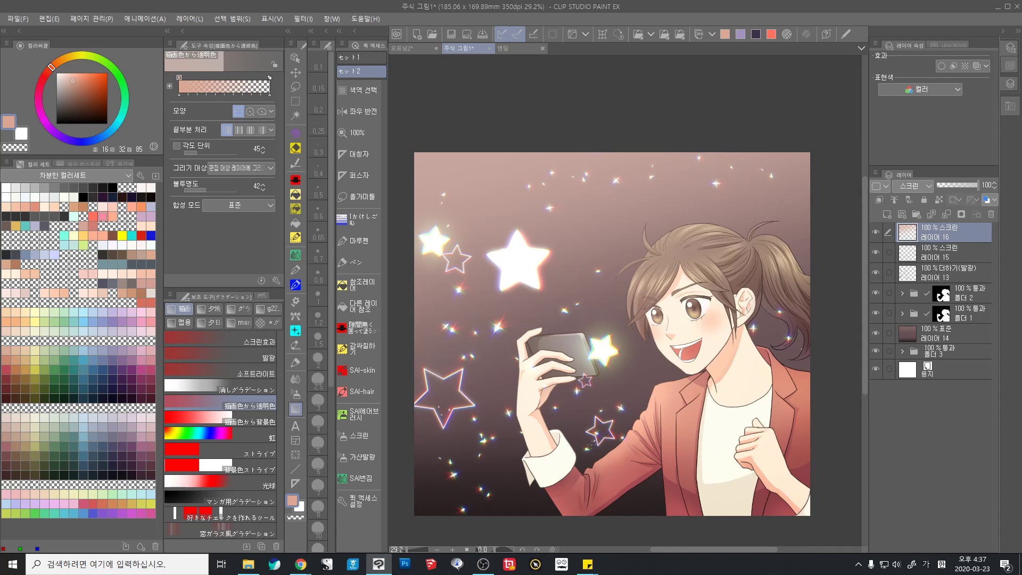
Add a new layer above the Screen gradient layer and set its blend mode to 소프트 라이트 (Soft Light)
scroll(580, 446, down, 1)
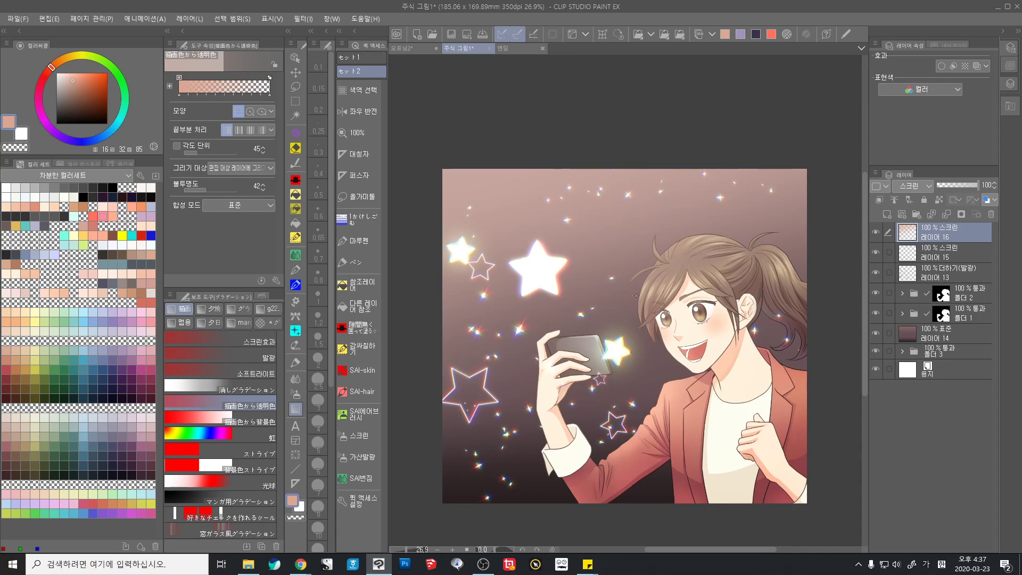
click(886, 216)
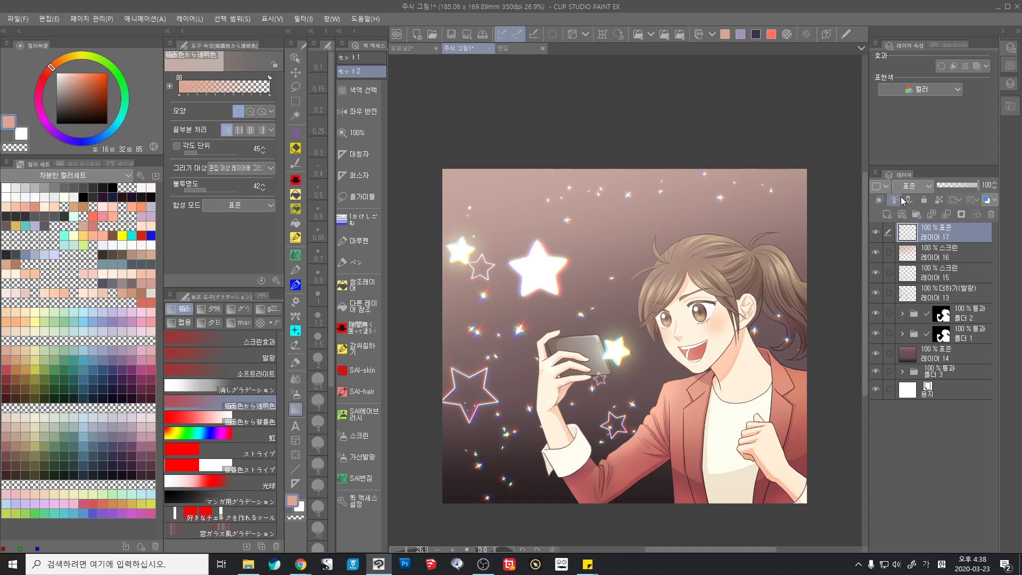
click(913, 186)
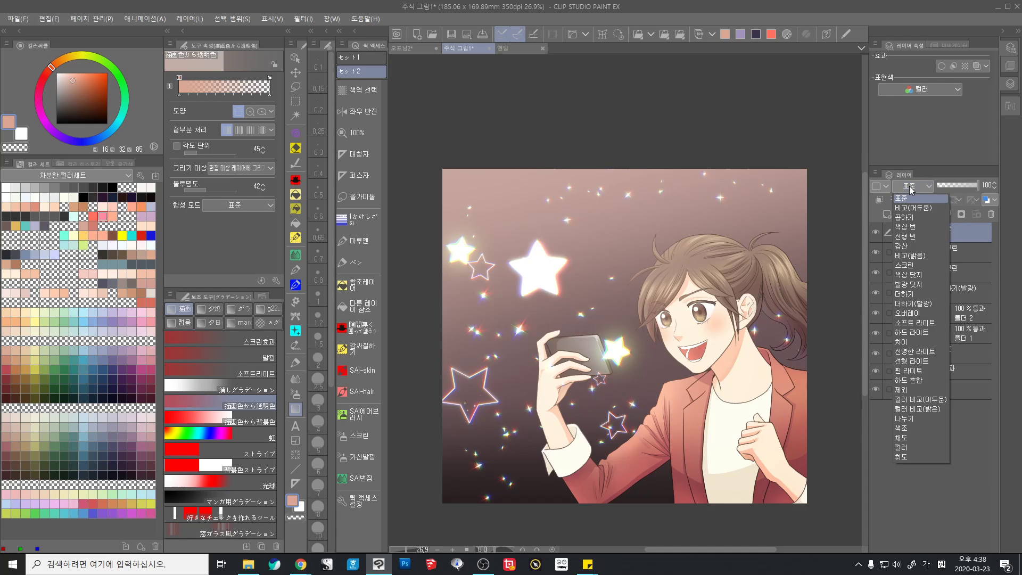
click(917, 323)
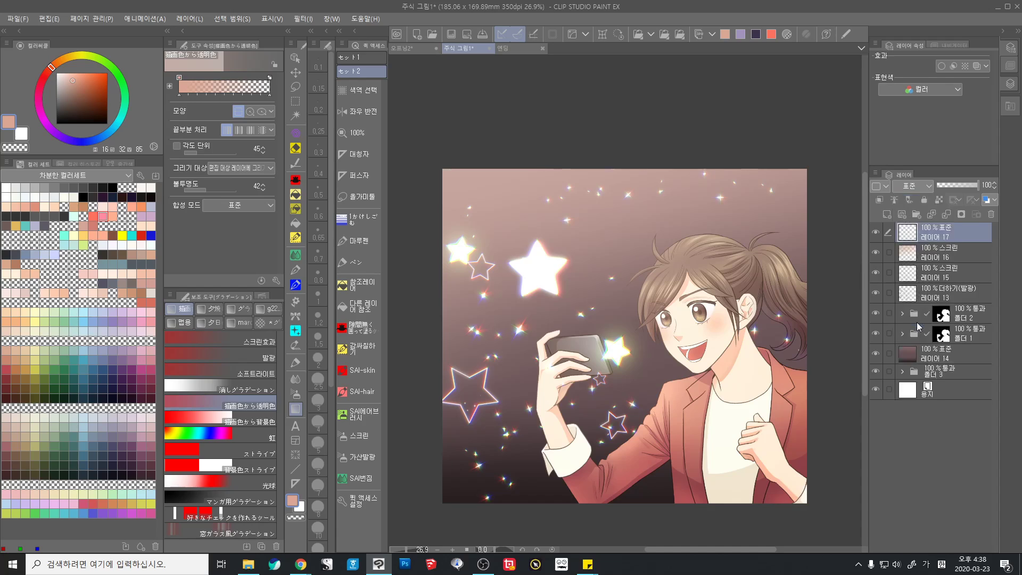
drag(589, 430, 580, 412)
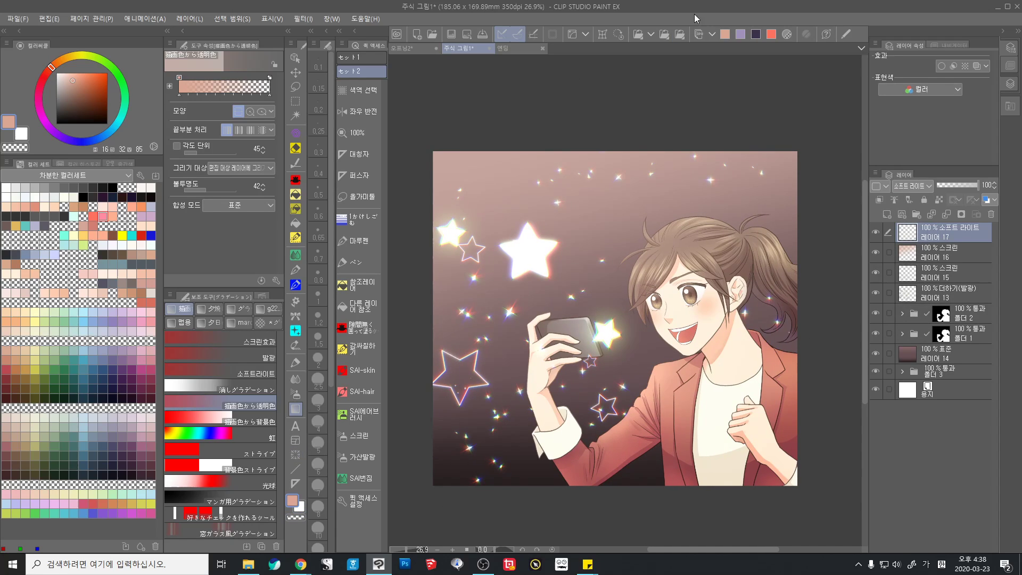
Lay dark-purple-to-transparent gradients upward from the picture's lower edge on the Soft Light layer to deepen its lower part
click(755, 34)
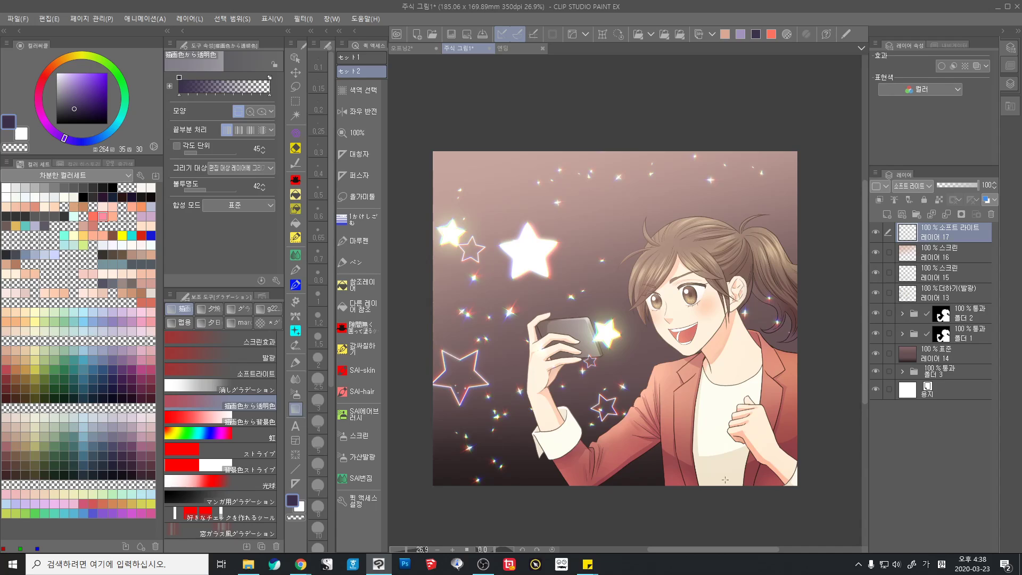
drag(723, 462, 723, 462)
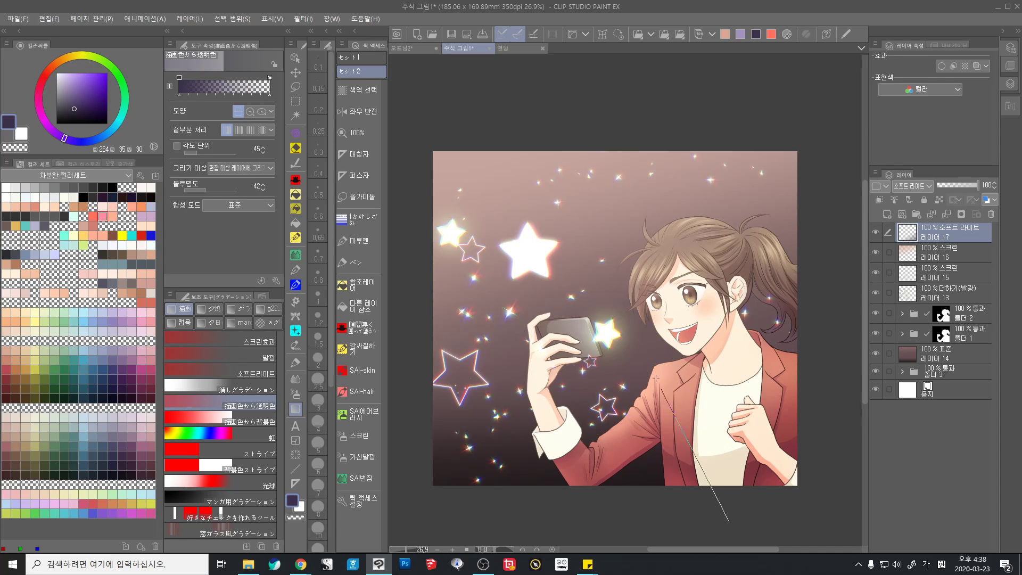
drag(656, 379, 656, 379)
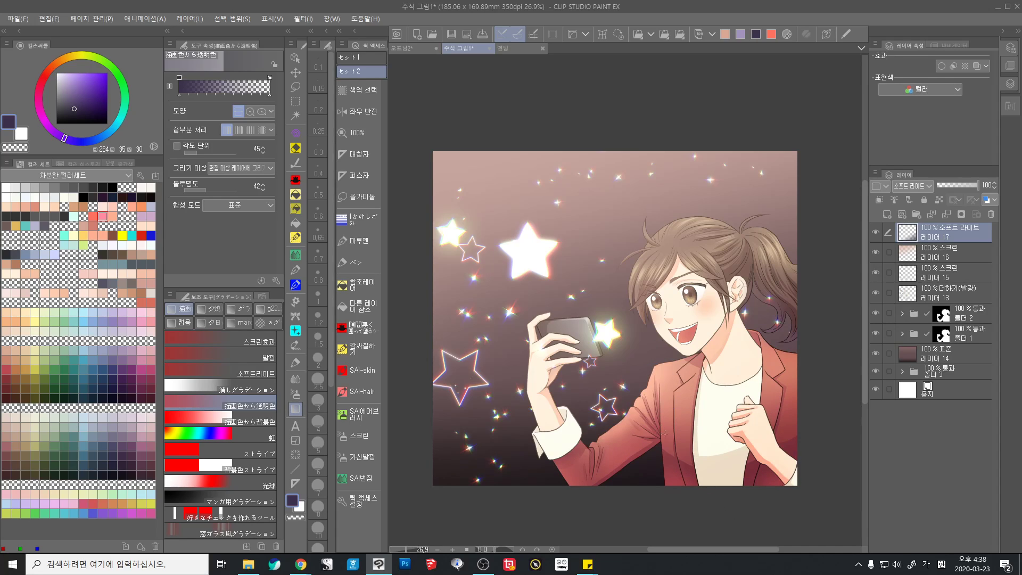
Hide and show the Soft Light gradient layer to compare the picture with and without it
click(875, 232)
click(875, 230)
click(875, 230)
click(875, 230)
Try the 하드 라이트 (Hard Light) blend mode on the dark gradient layer, and return it to 소프트 라이트 (Soft Light)
click(911, 186)
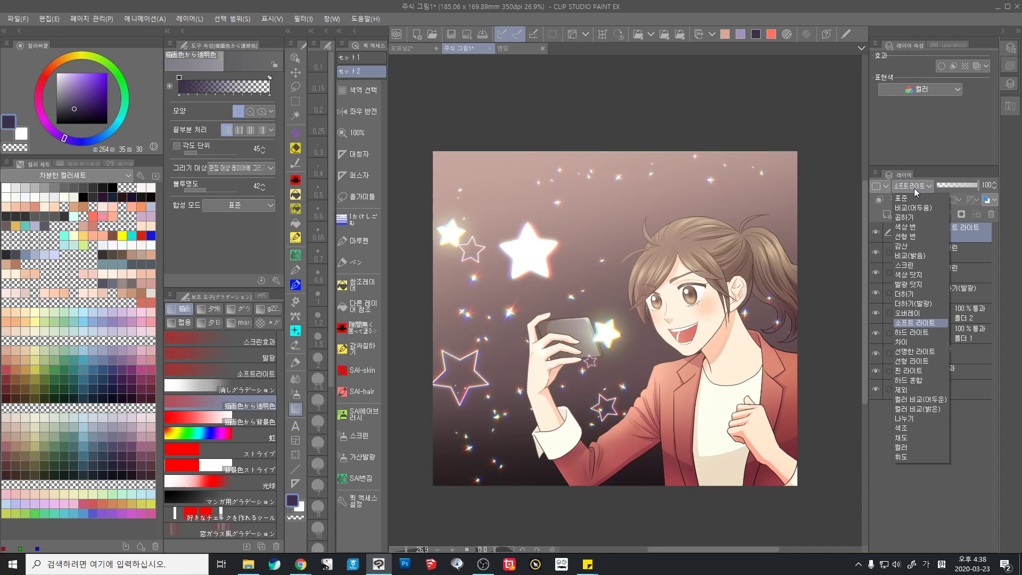
click(911, 335)
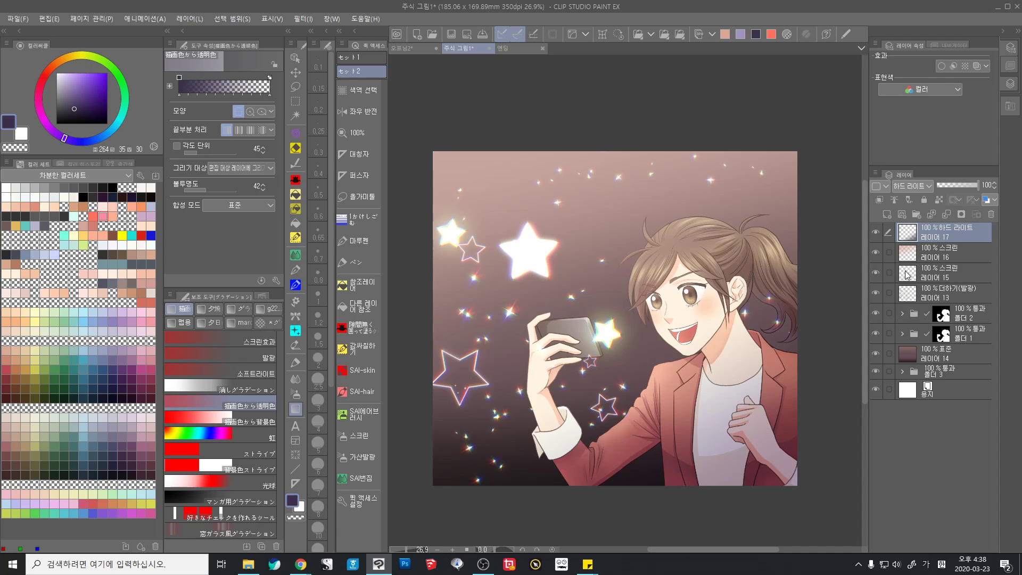
click(928, 188)
click(915, 325)
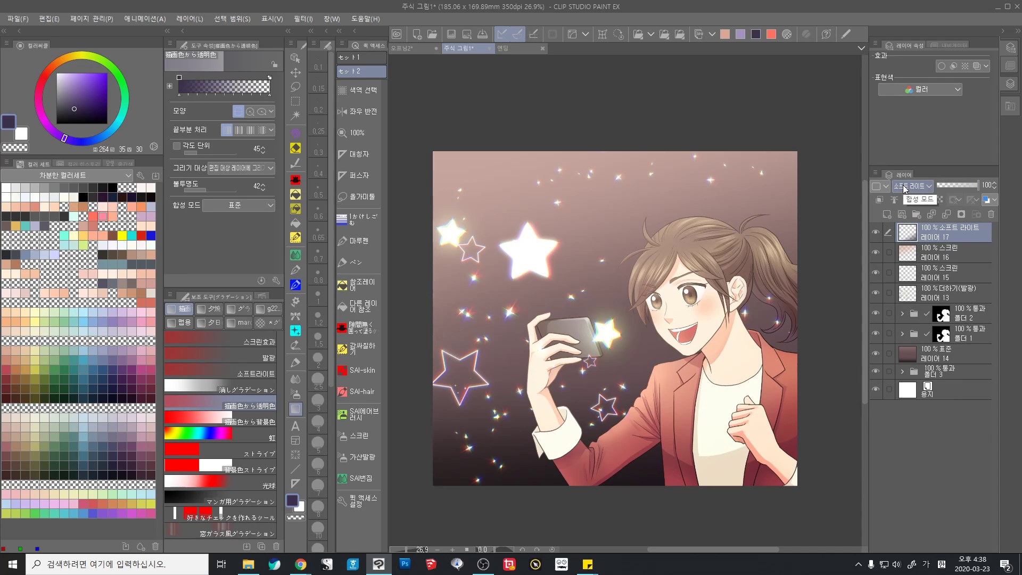
click(904, 187)
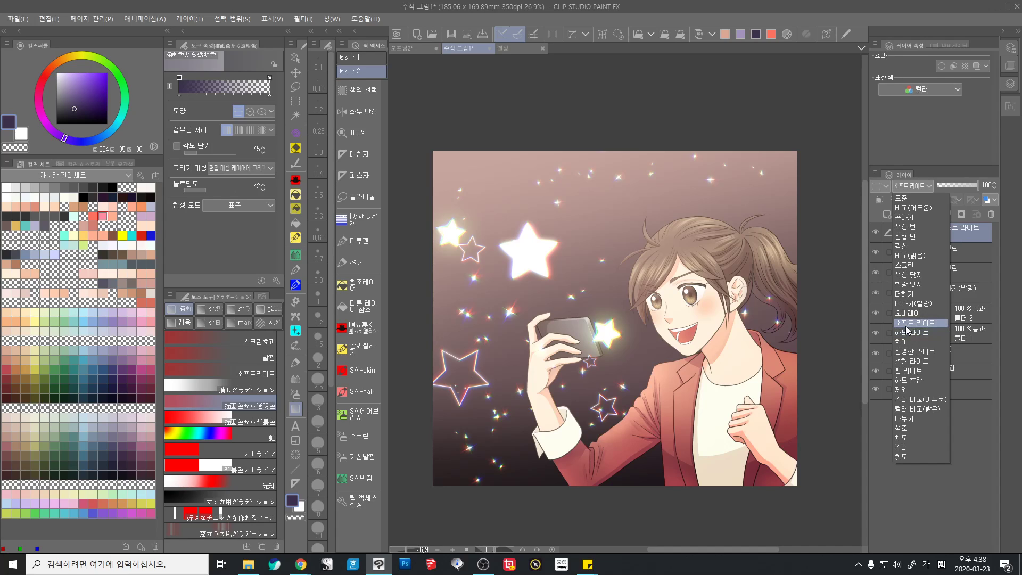
click(919, 190)
Hide the Soft Light layer and add a new layer above it with the 색상 닷지 (Color Dodge) blend mode
click(875, 232)
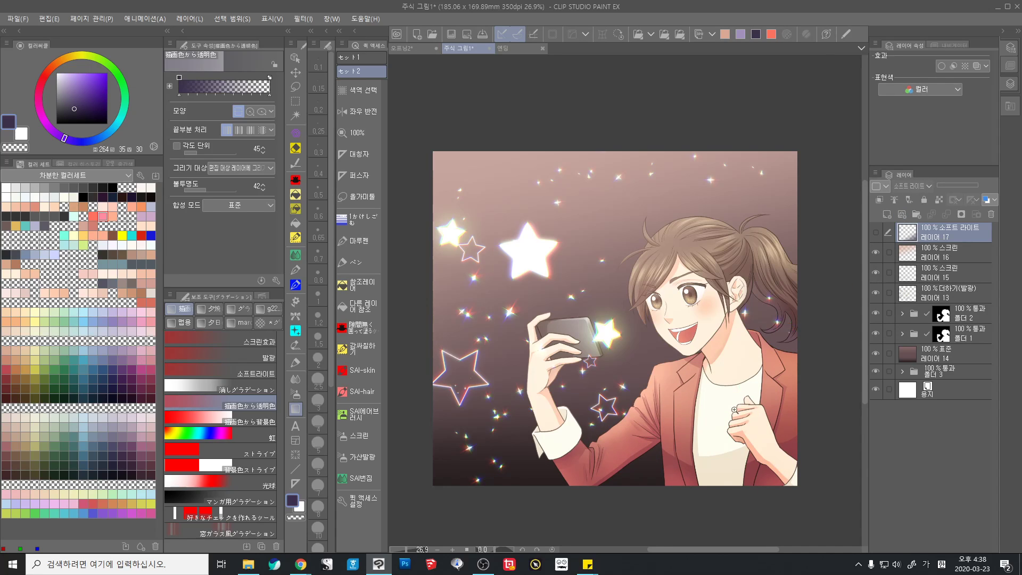
scroll(734, 409, up, 2)
click(886, 214)
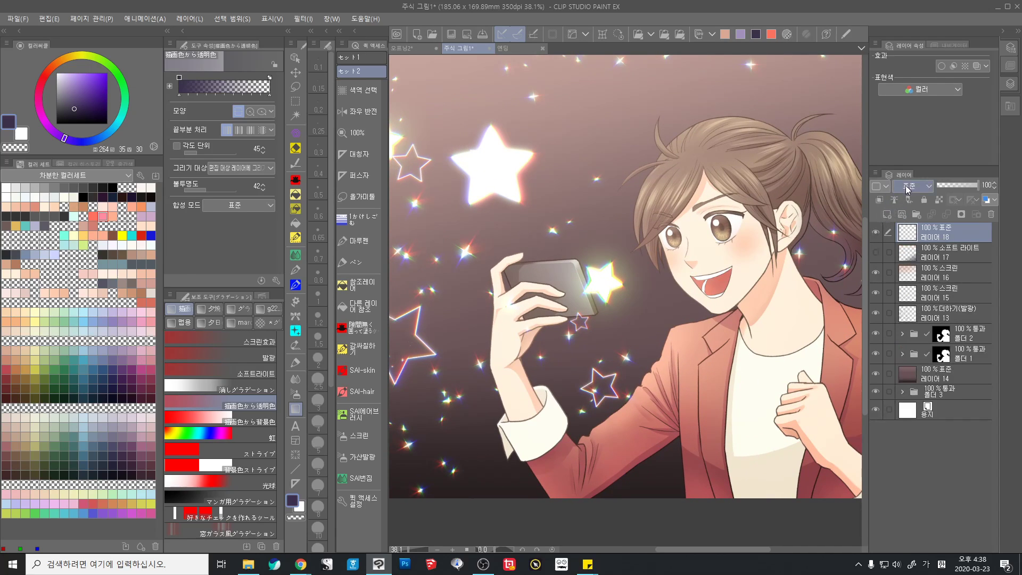
click(913, 186)
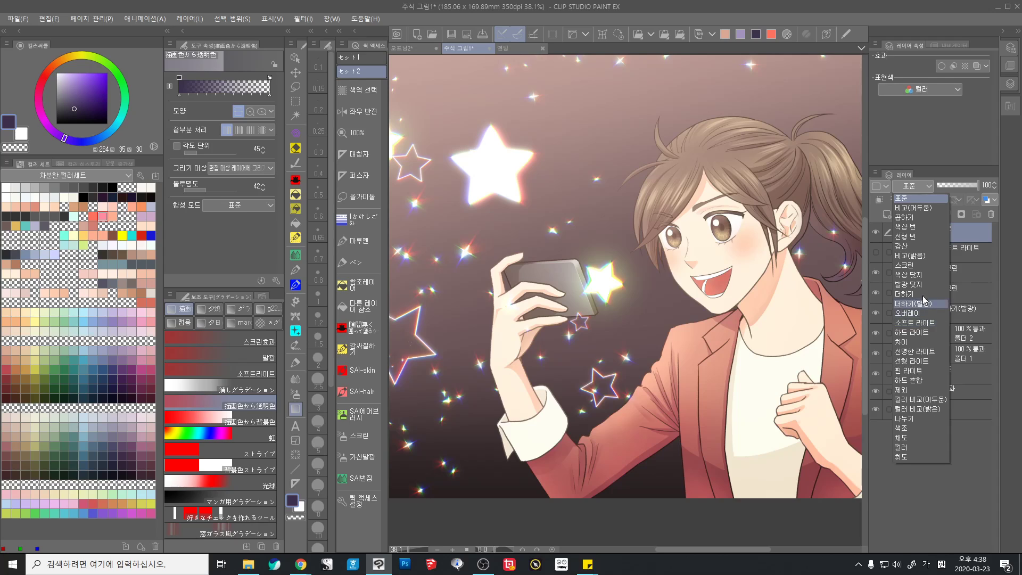
click(925, 275)
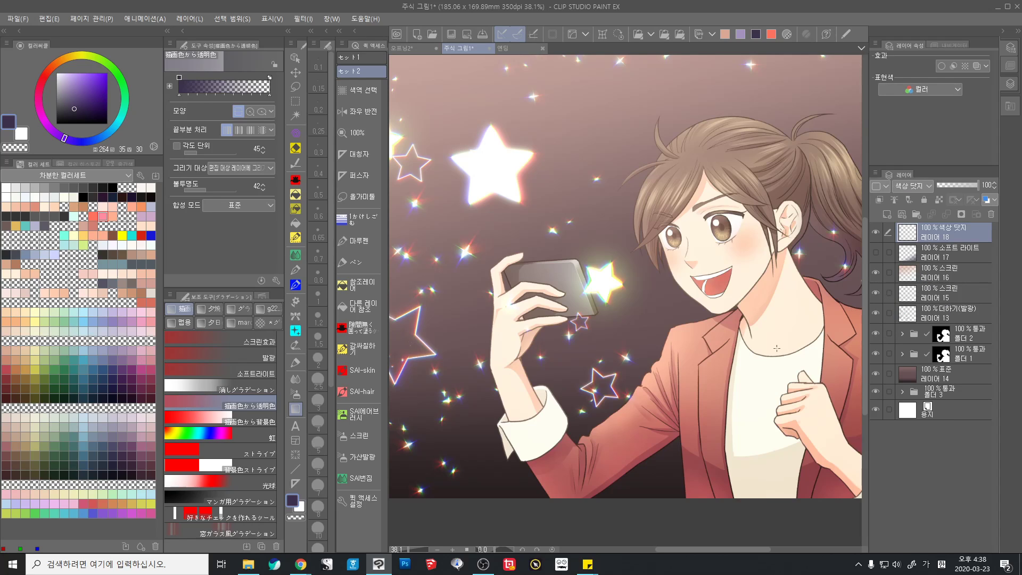
Try airbrushing bright red over the jacket's shoulder on the Color Dodge layer with the SAI에어브러시 brush, and undo it
scroll(569, 277, down, 2)
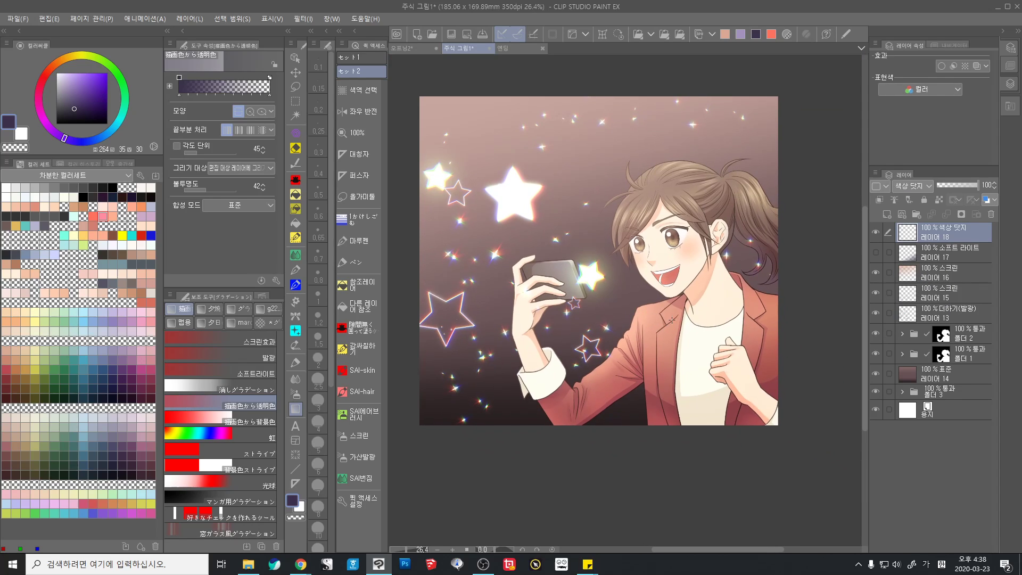
click(359, 414)
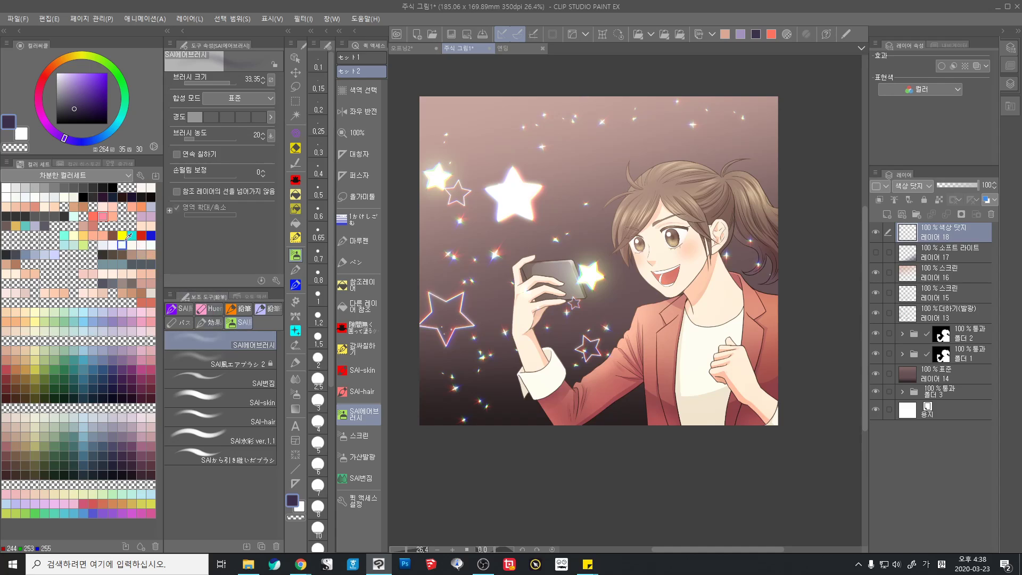
click(141, 235)
scroll(681, 326, up, 2)
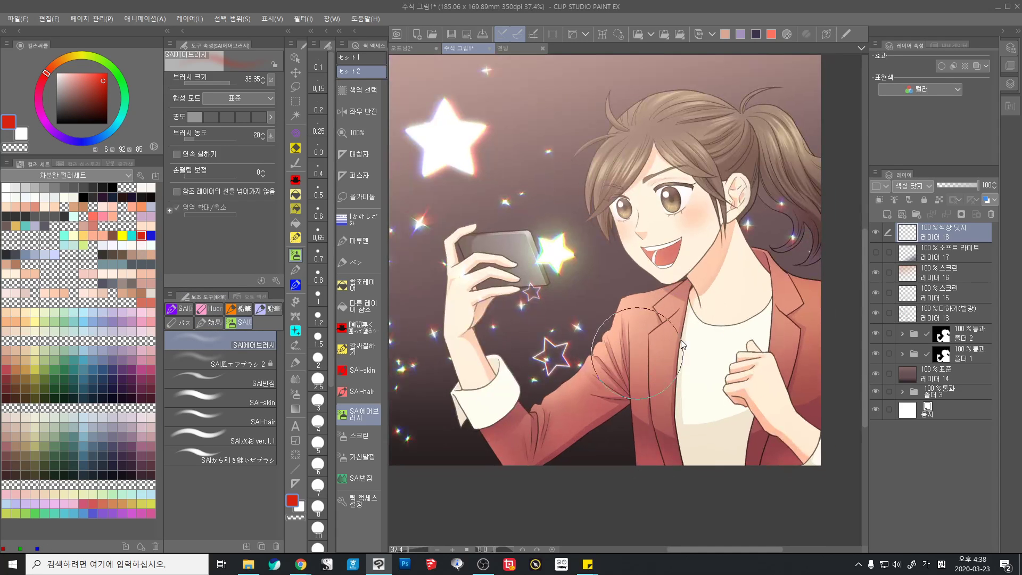
mouse_move(681, 314)
mouse_down()
mouse_move(634, 344)
mouse_move(661, 299)
mouse_move(647, 298)
mouse_move(655, 292)
mouse_move(621, 344)
mouse_move(661, 349)
mouse_move(654, 370)
mouse_move(670, 372)
mouse_move(706, 317)
mouse_up()
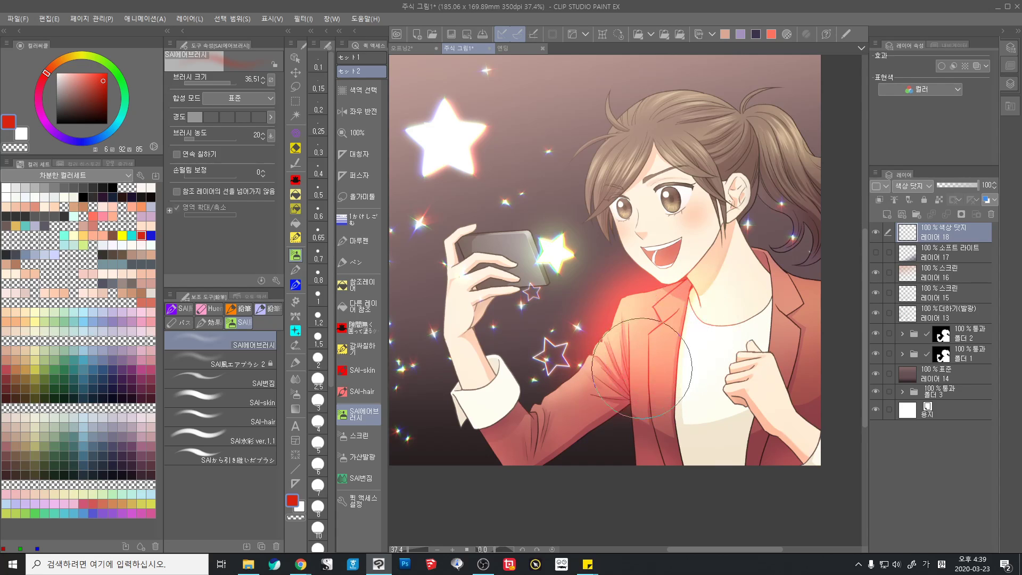
scroll(602, 367, up, 1)
key(ctrl+z)
drag(649, 385, 660, 377)
Try airbrushing light cyan over the jacket's shoulder and lapel on the Color Dodge layer, and clear the layer
click(65, 234)
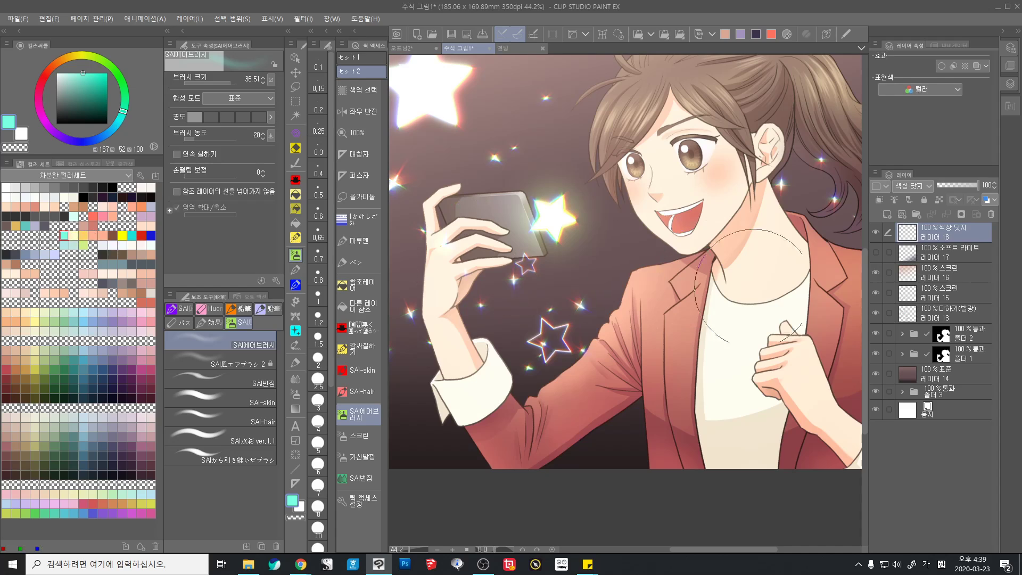
mouse_move(741, 287)
mouse_down()
mouse_move(720, 296)
mouse_move(713, 273)
mouse_move(639, 282)
mouse_move(630, 298)
mouse_move(661, 271)
mouse_move(672, 284)
mouse_move(650, 291)
mouse_move(655, 252)
mouse_move(602, 263)
mouse_move(591, 323)
mouse_move(613, 350)
mouse_move(638, 359)
mouse_move(692, 346)
mouse_move(695, 368)
mouse_move(687, 329)
mouse_up()
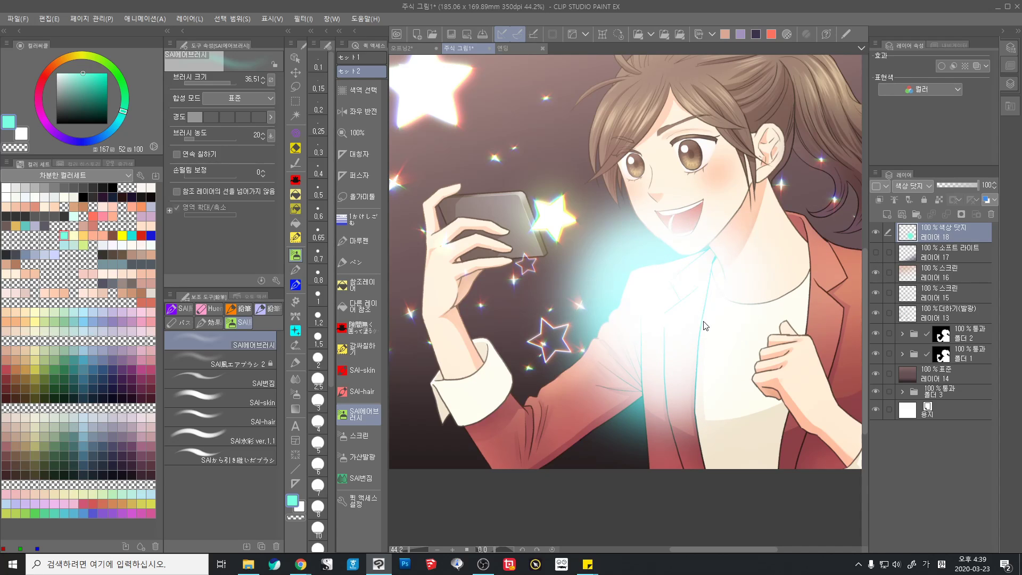
key(Delete)
drag(644, 391, 604, 388)
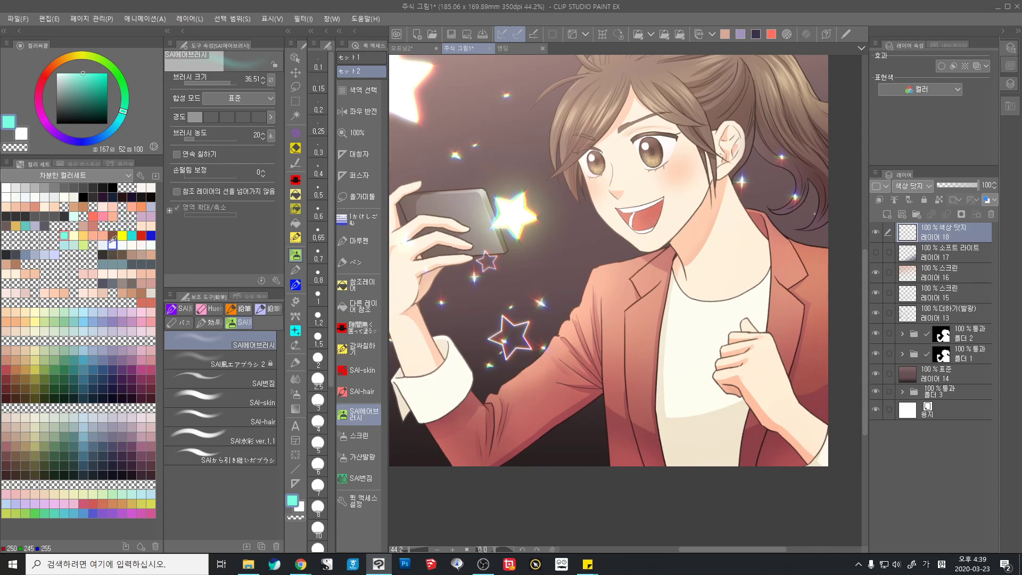
Try airbrushing light orange-yellow along the jacket's shoulders and raised sleeve at brush size 20.29, and undo the strokes
click(74, 235)
click(84, 234)
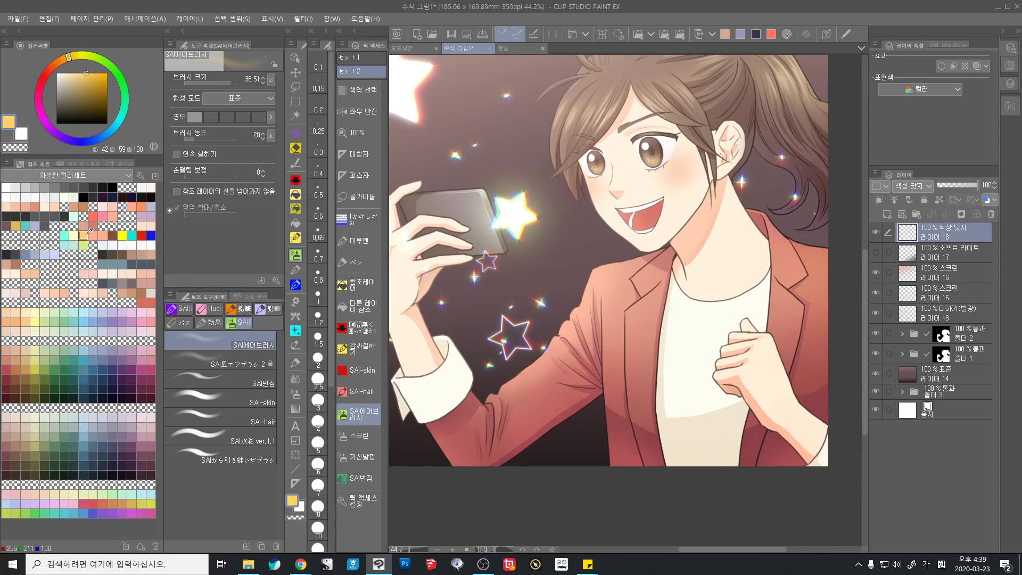
drag(593, 308, 582, 326)
drag(634, 250, 612, 298)
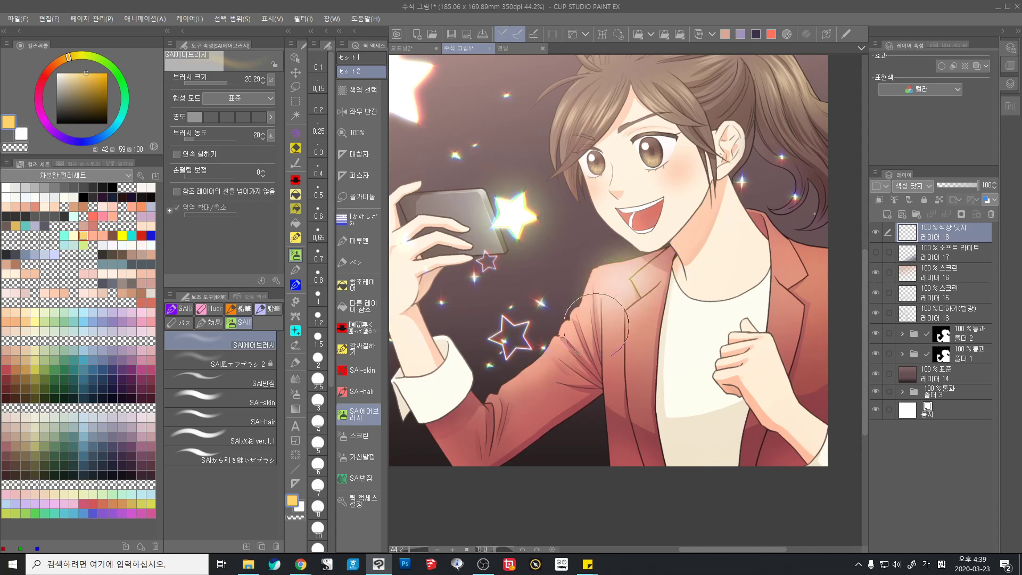
mouse_move(565, 373)
mouse_down()
mouse_move(600, 313)
mouse_move(478, 433)
mouse_move(484, 410)
mouse_up()
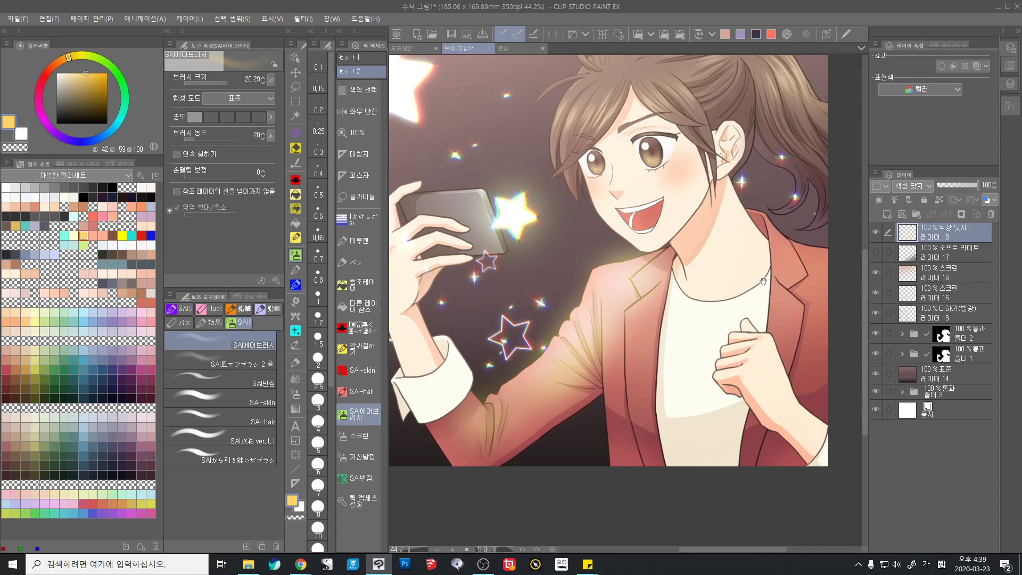
drag(767, 250, 700, 242)
drag(708, 277, 791, 263)
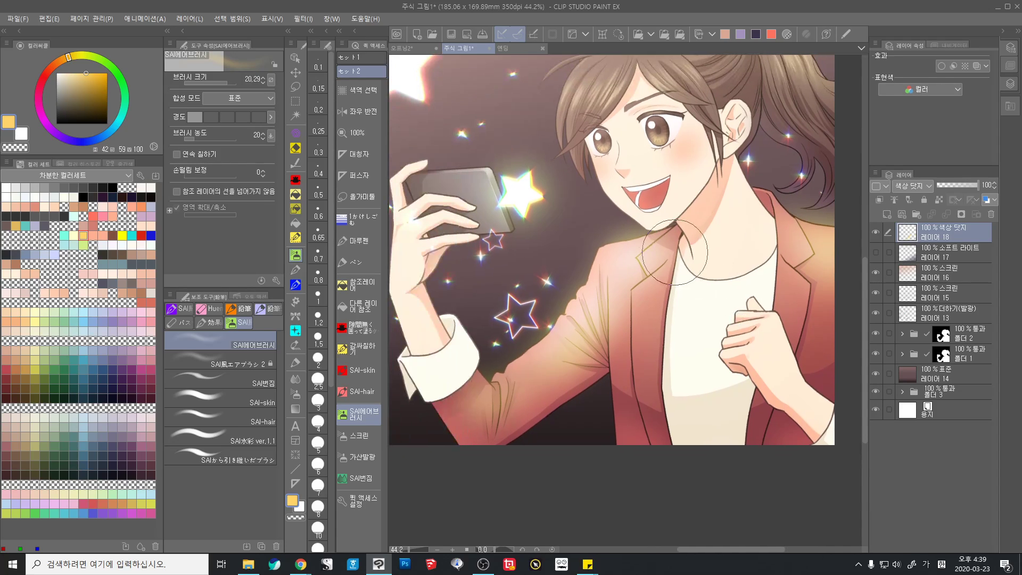
key(ctrl+z)
key(ctrl+z)
key(ctrl+z)
key(ctrl+z)
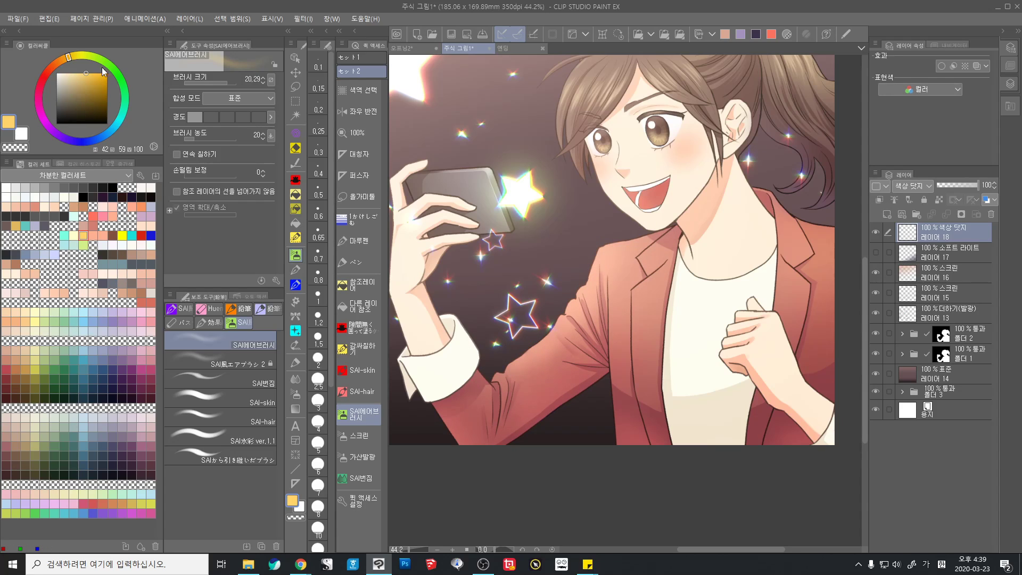
Try airbrushing dark green over the lower jacket, shirt and forearm on the Color Dodge layer, enlarging the brush to 30.47
drag(88, 59, 122, 84)
click(100, 105)
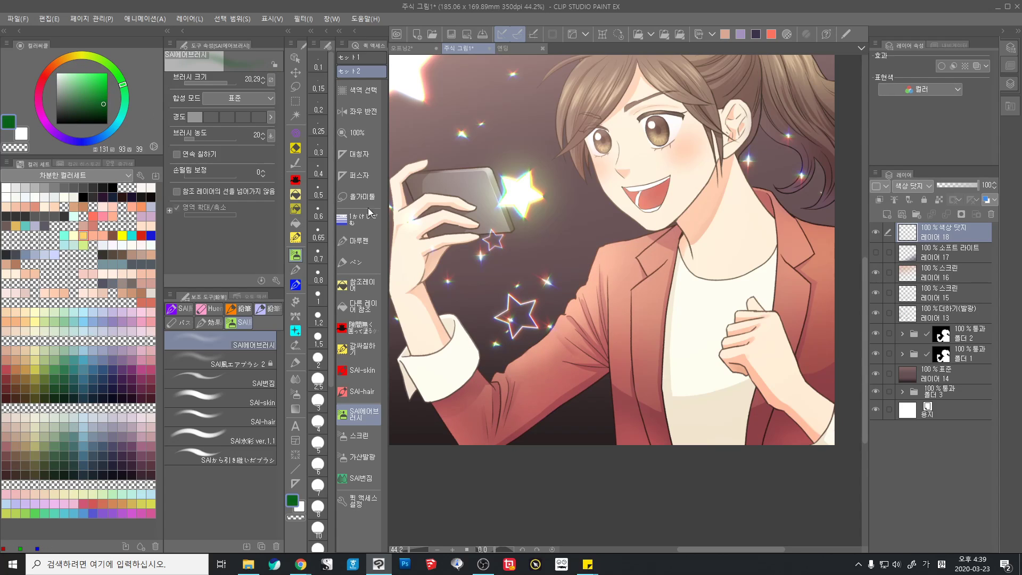
drag(802, 439, 662, 387)
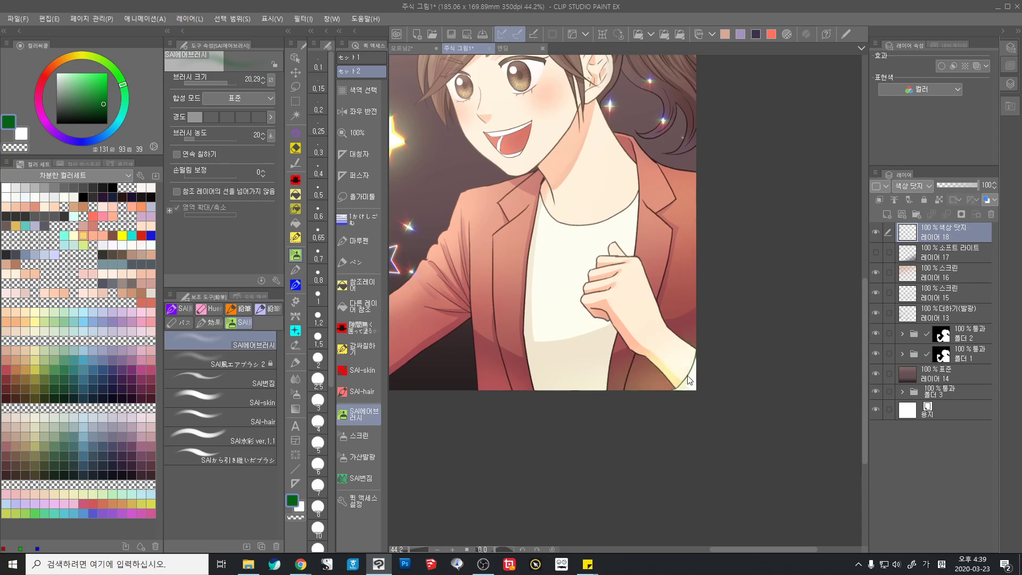
scroll(690, 386, down, 1)
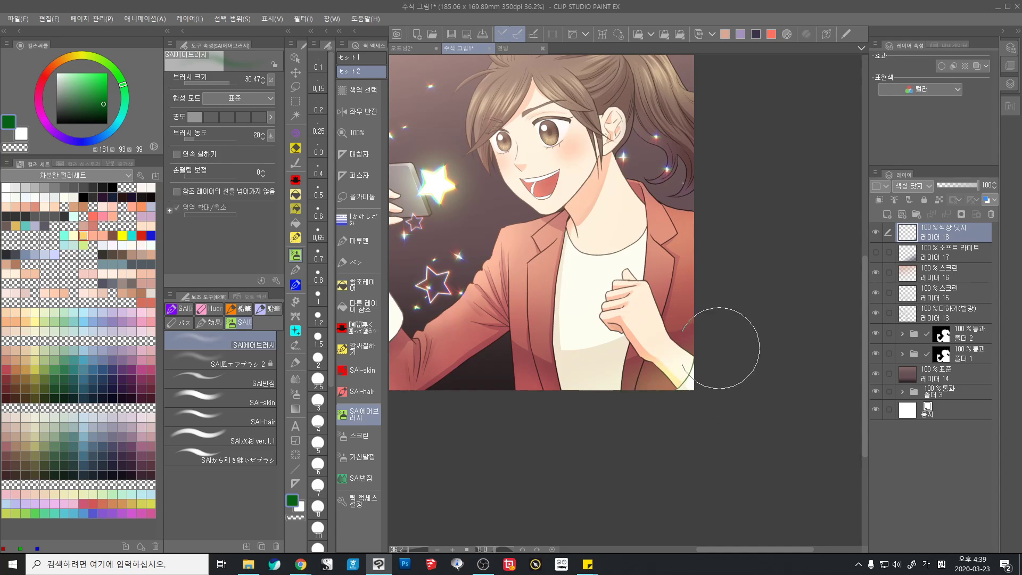
mouse_move(720, 348)
mouse_down()
mouse_move(599, 394)
mouse_move(690, 342)
mouse_move(561, 390)
mouse_move(615, 360)
mouse_move(568, 373)
mouse_move(537, 359)
mouse_up()
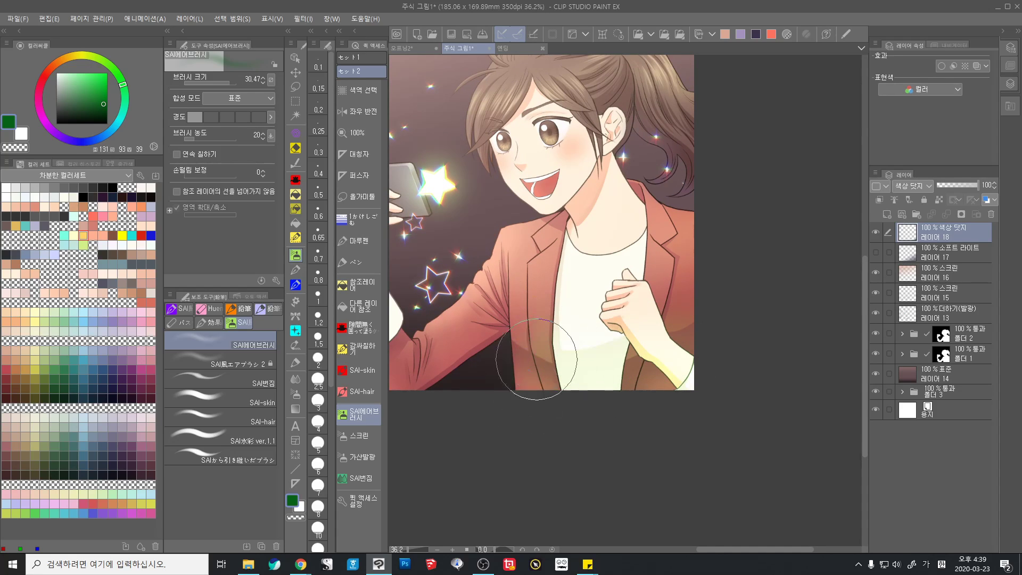
scroll(671, 406, down, 1)
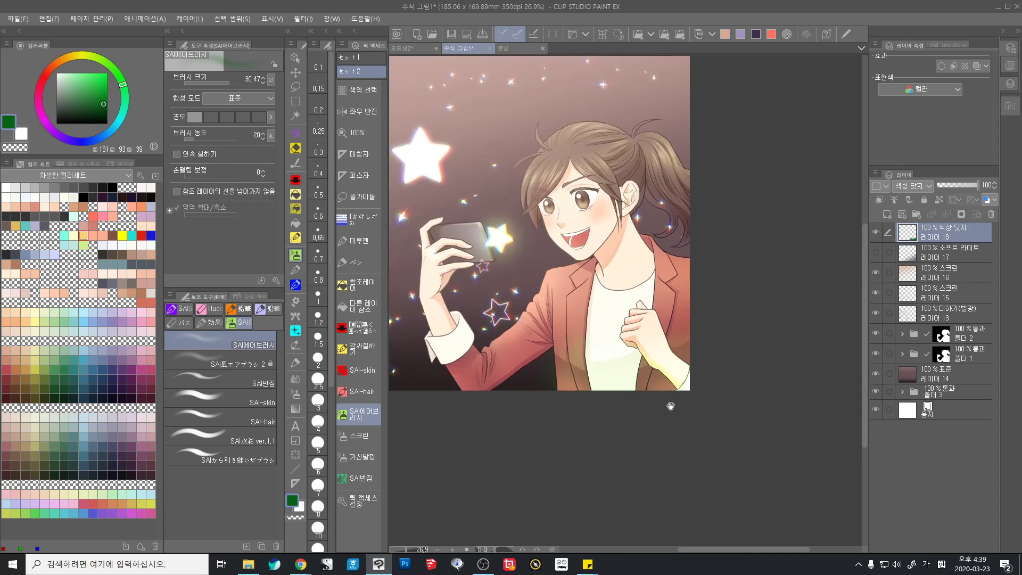
Load the character's outline as a selection from the layer mask of 폴더 2
drag(670, 406, 718, 410)
scroll(723, 225, up, 3)
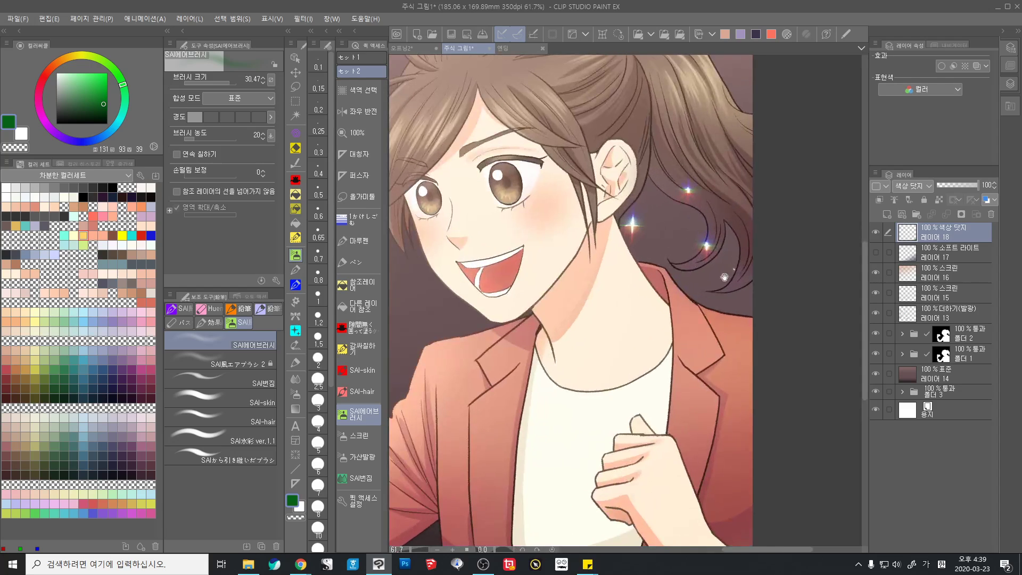
ctrl+click(941, 339)
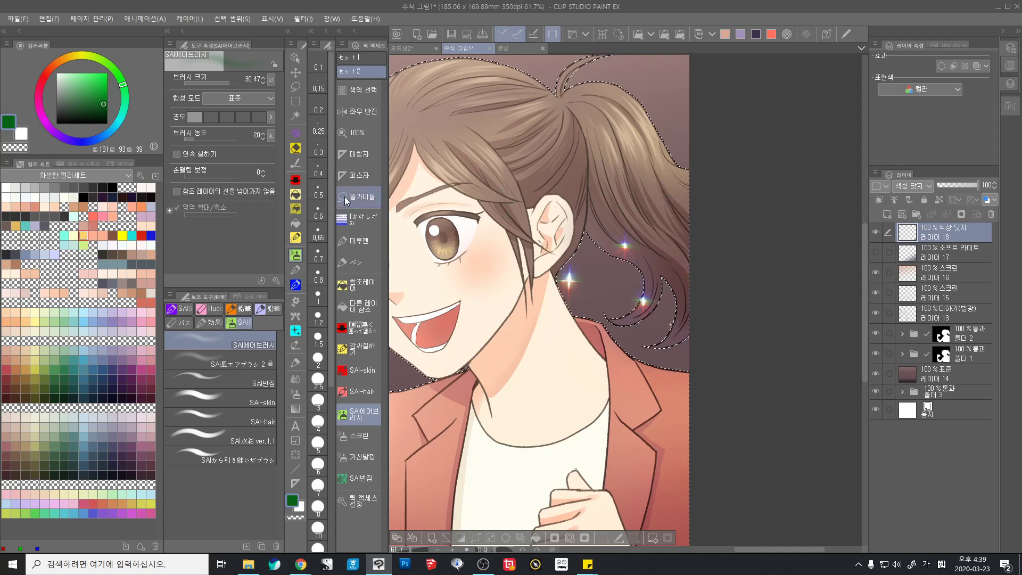
Airbrush dark teal over the ponytail's lower strands on the Color Dodge layer at brush size 21.21, and clear the selection
click(116, 124)
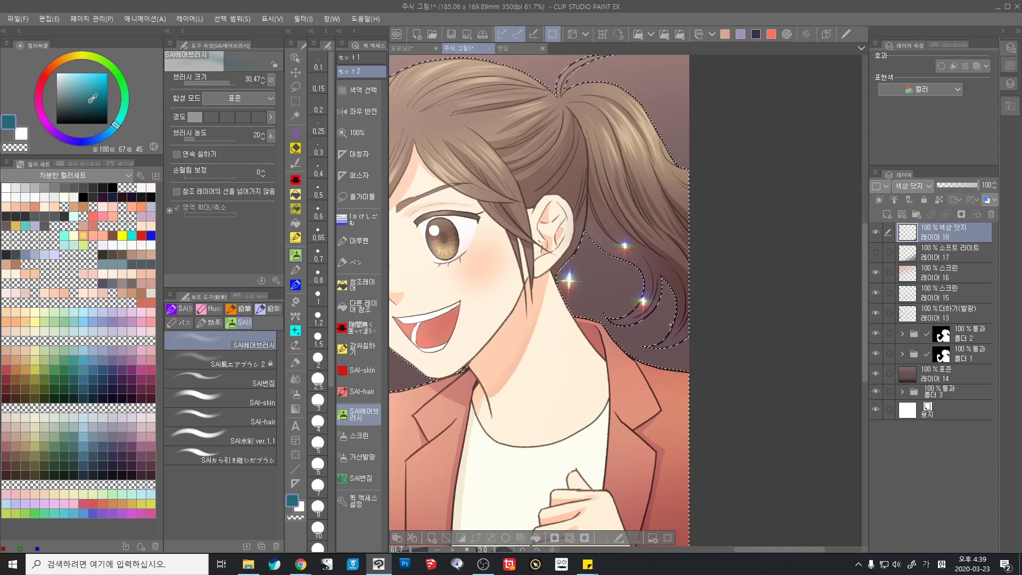
click(90, 102)
mouse_move(620, 275)
mouse_down()
mouse_move(638, 319)
mouse_move(612, 319)
mouse_move(696, 308)
mouse_move(676, 283)
mouse_up()
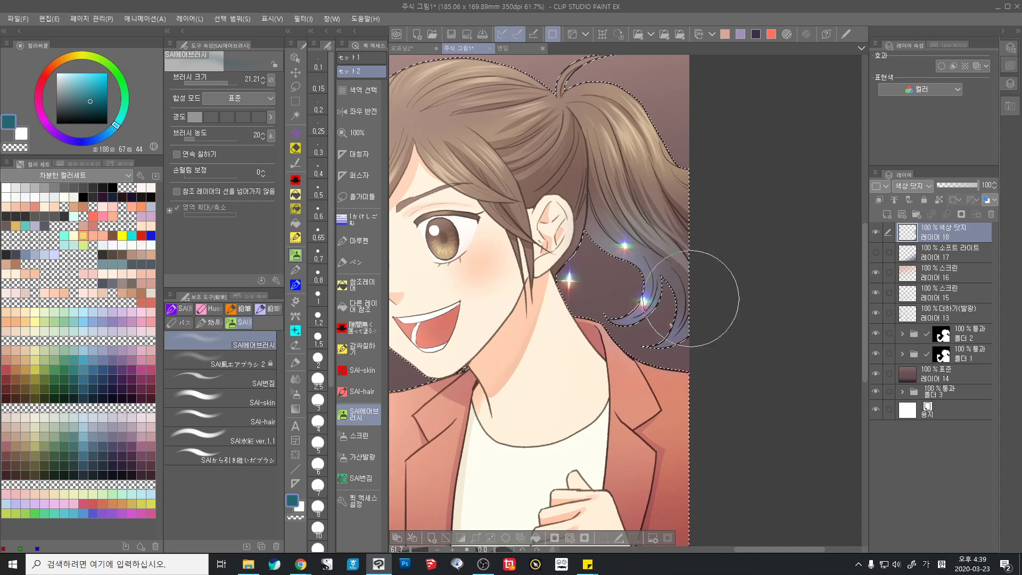
scroll(703, 340, down, 4)
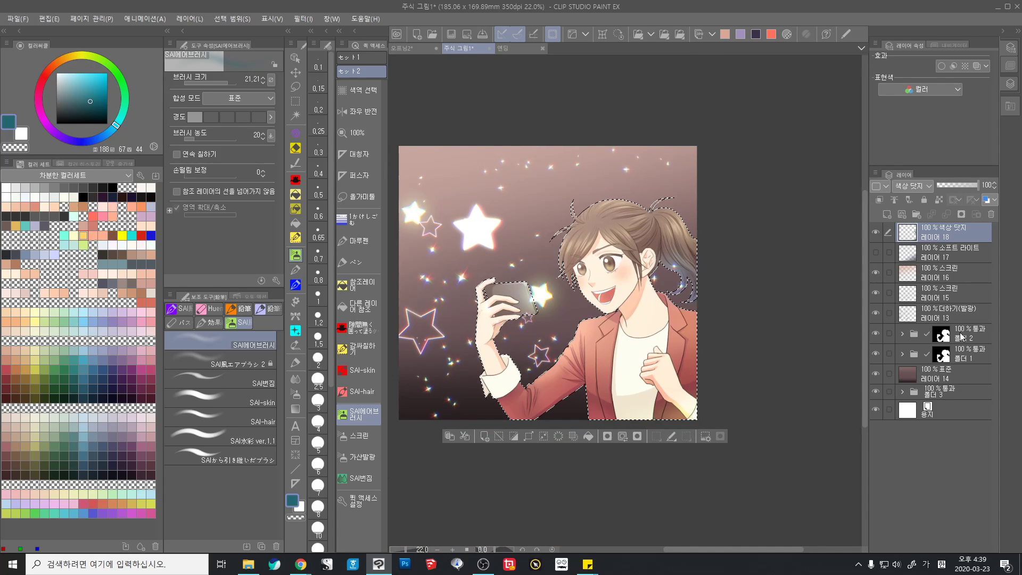
key(ctrl+d)
scroll(783, 361, up, 2)
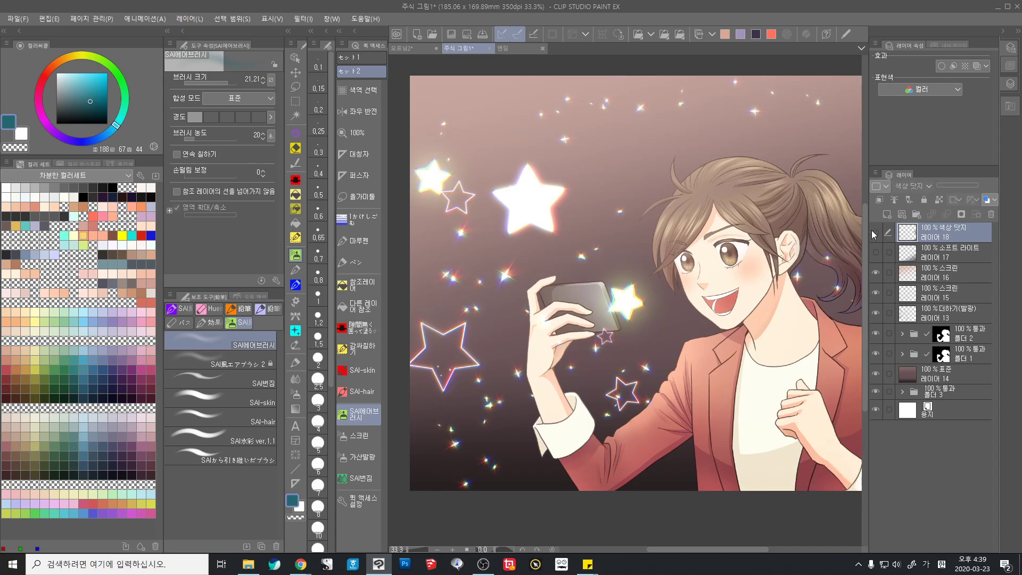
drag(743, 283, 707, 287)
scroll(727, 288, down, 1)
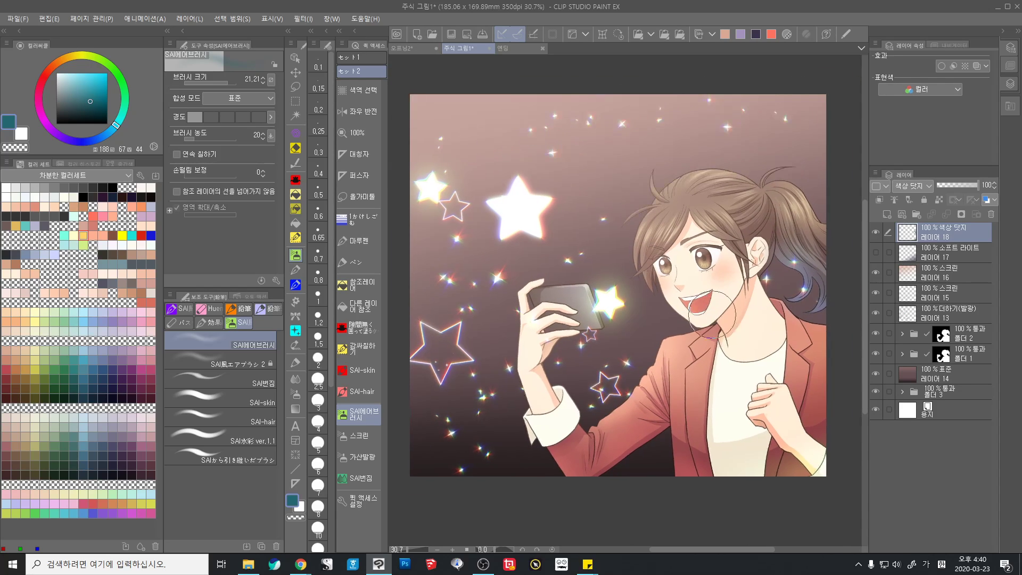
click(912, 189)
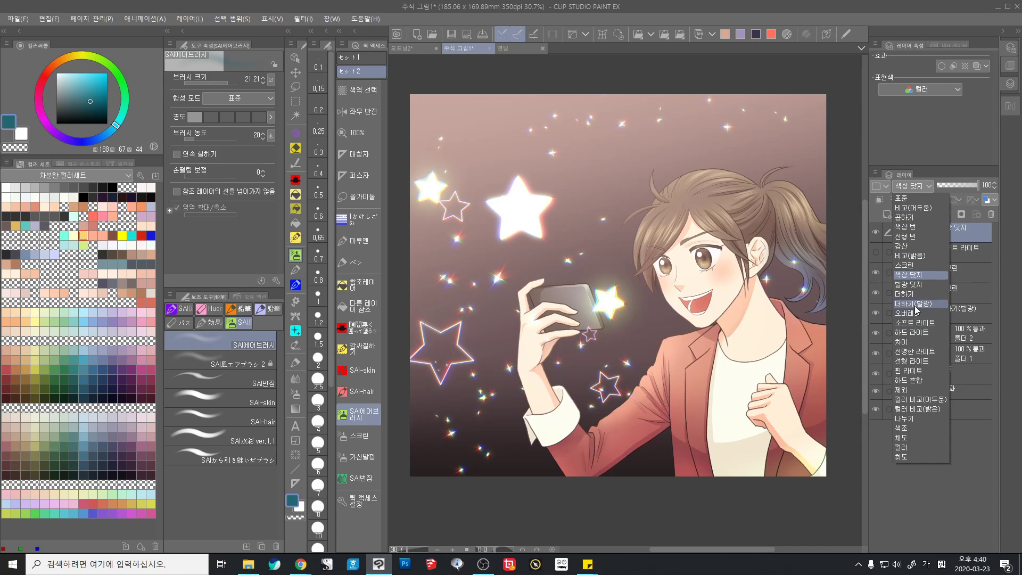
click(913, 303)
key(Up)
key(Up)
key(Up)
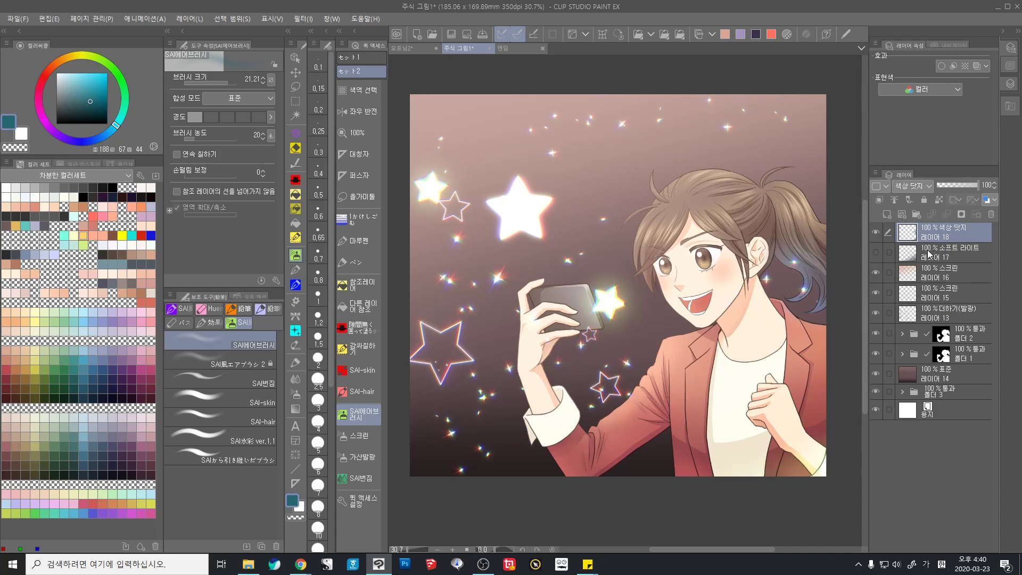
Switch 레이어 18 to Normal (표준) to compare the raw paint colours, and restore Color Dodge (색상 닷지)
click(913, 186)
click(915, 197)
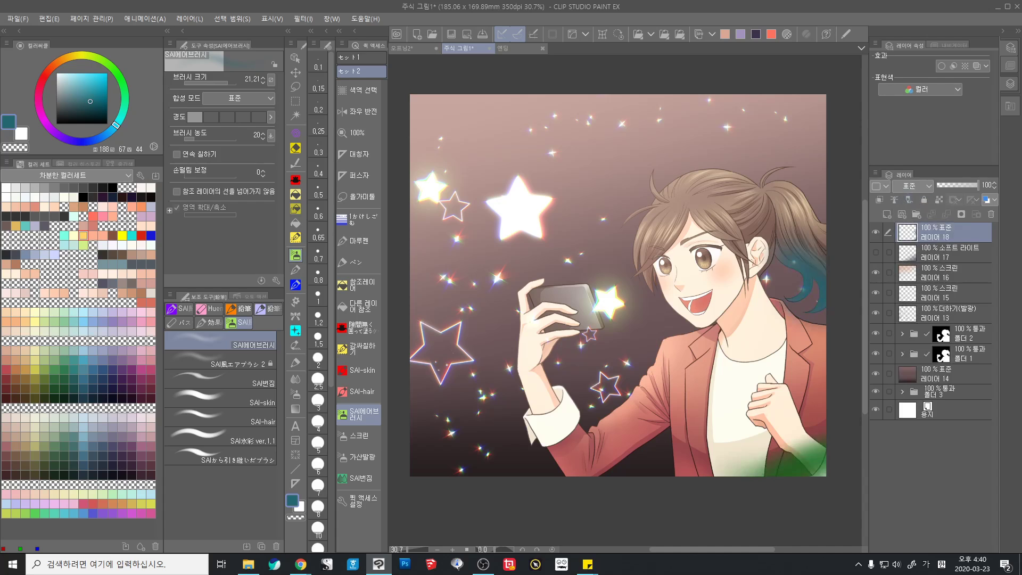
scroll(669, 302, up, 5)
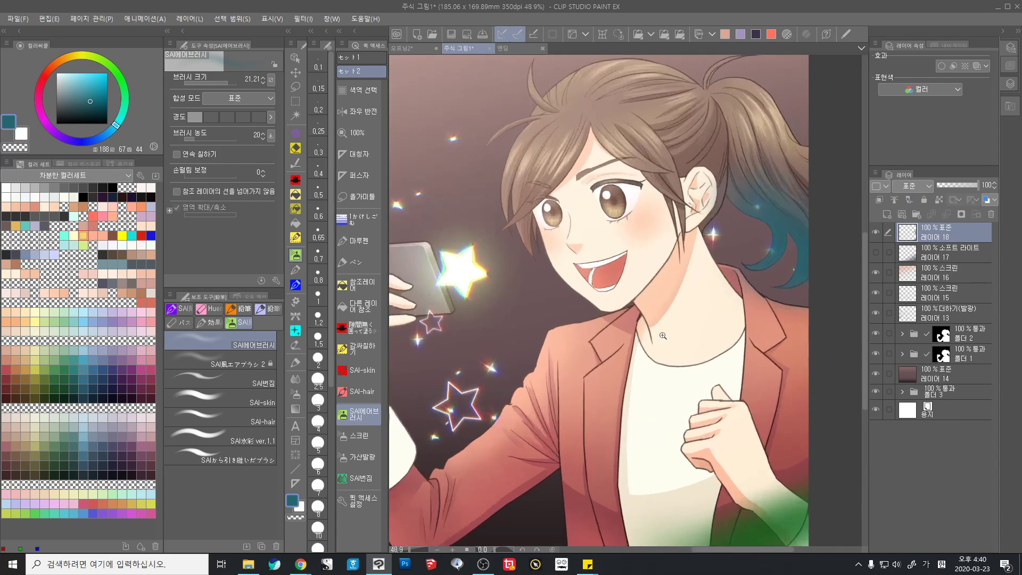
scroll(617, 307, down, 2)
click(911, 186)
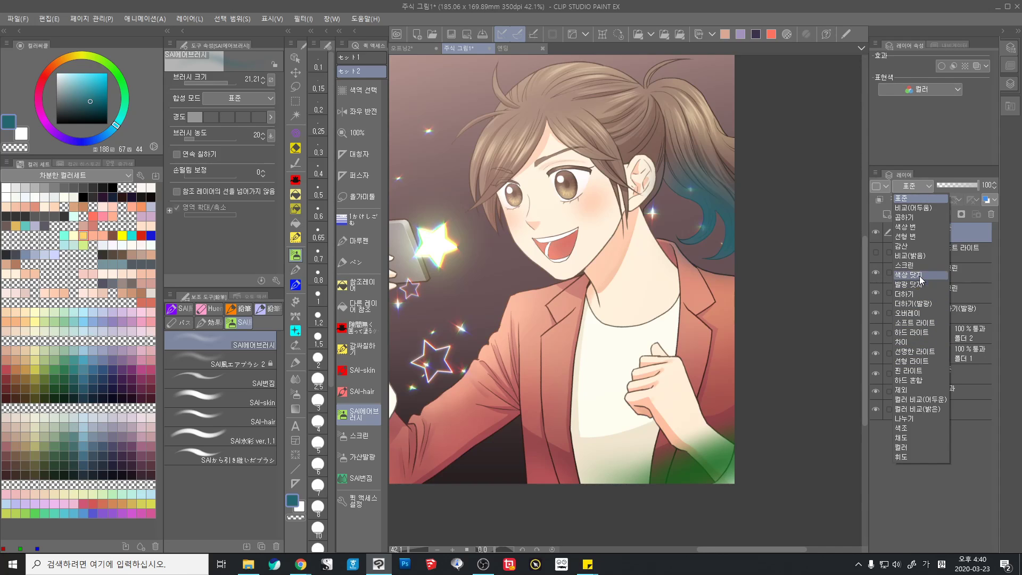
click(919, 275)
Try the Glow Dodge (발광 닷지) blend mode on 레이어 18, and return it to Color Dodge (색상 닷지)
click(918, 187)
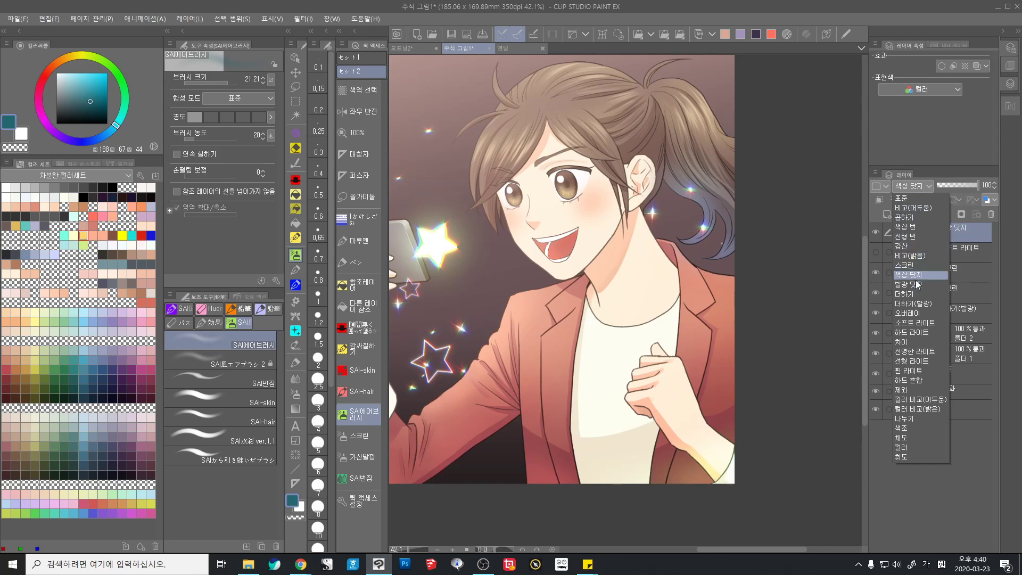
click(916, 283)
click(912, 187)
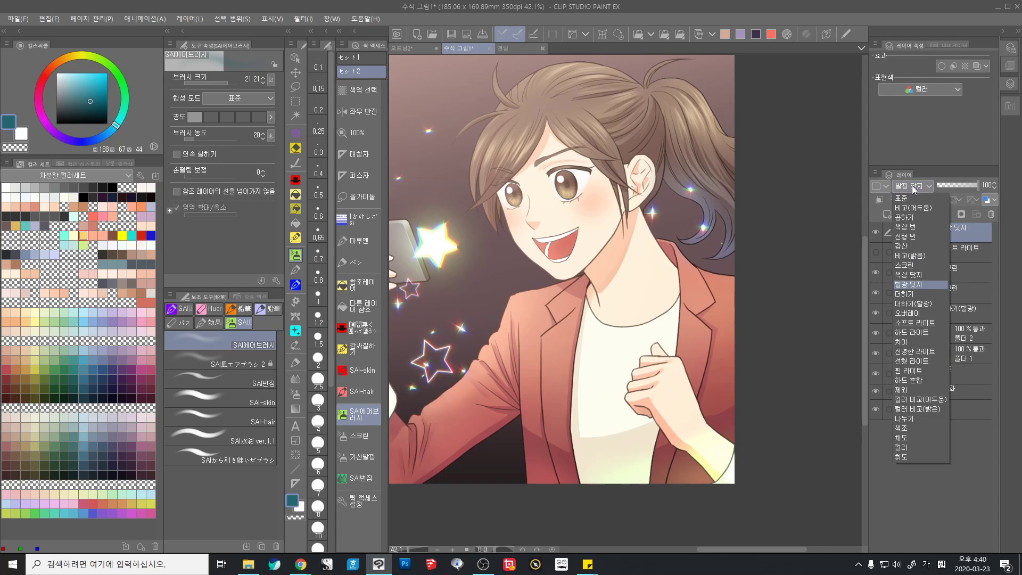
click(918, 275)
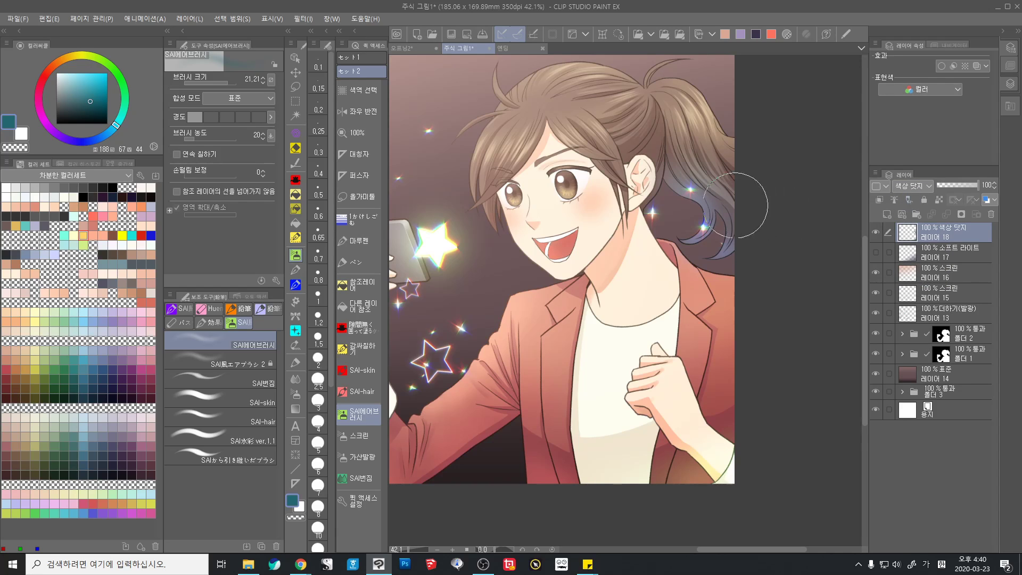
Hide effect layers 레이어 13, 15, 16, 17 and 18 to view the illustration without effects
scroll(716, 297, down, 2)
drag(716, 297, 776, 346)
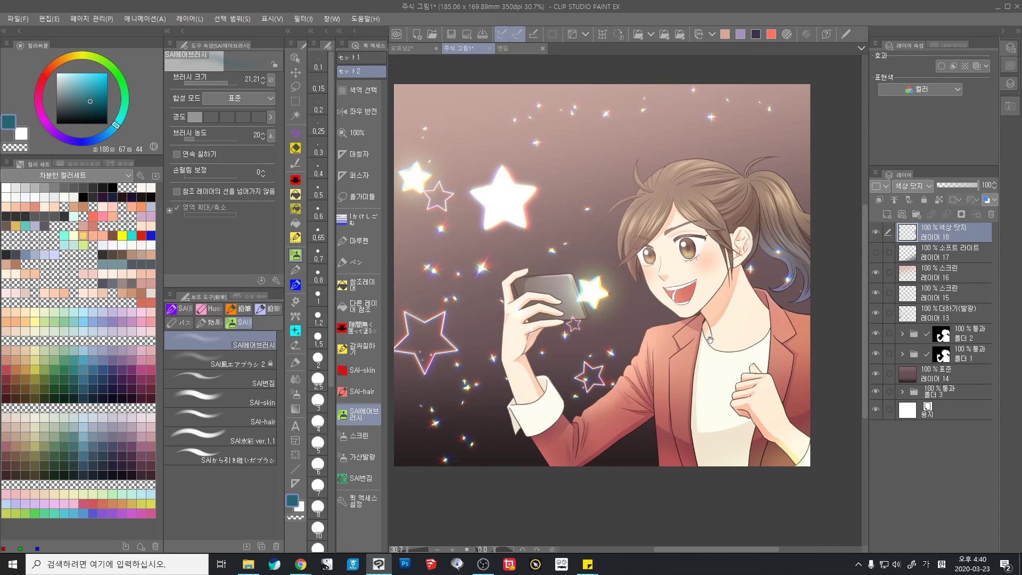
drag(709, 339, 746, 335)
click(874, 232)
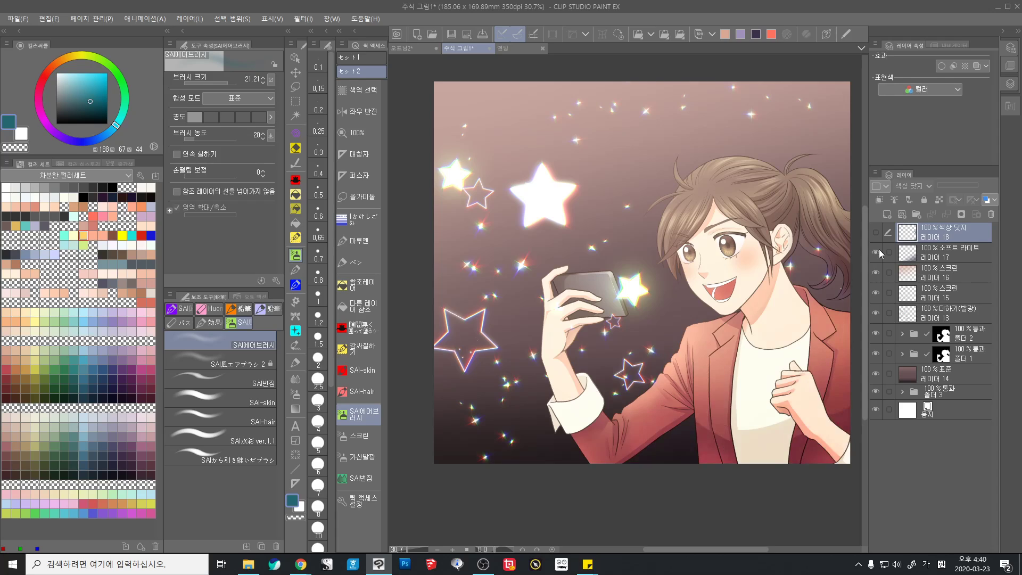
click(876, 292)
click(875, 272)
click(875, 314)
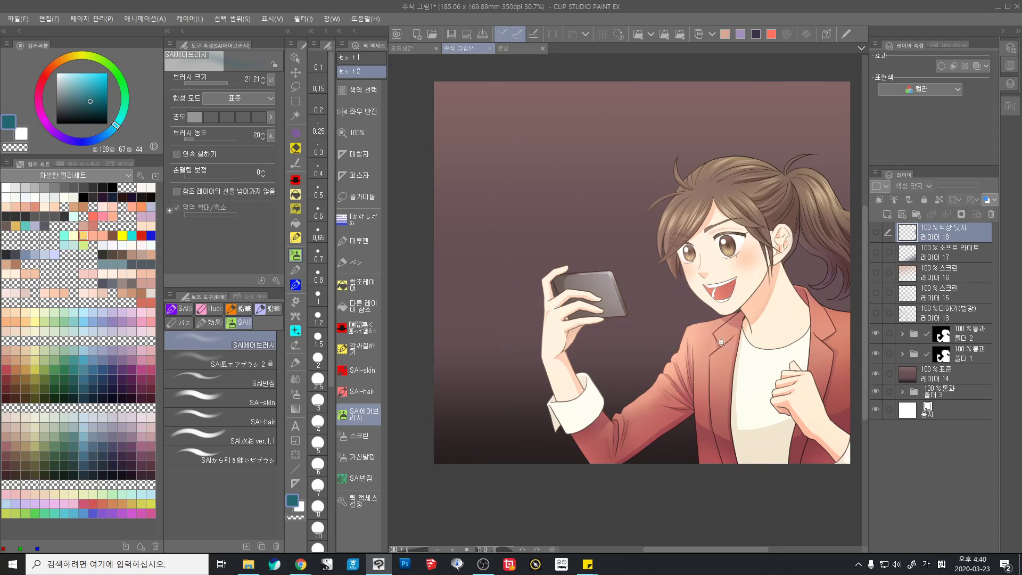
Show the Screen layer 레이어 15 and examine its small sparkles around the character
scroll(724, 326, down, 1)
drag(730, 339, 680, 349)
click(876, 292)
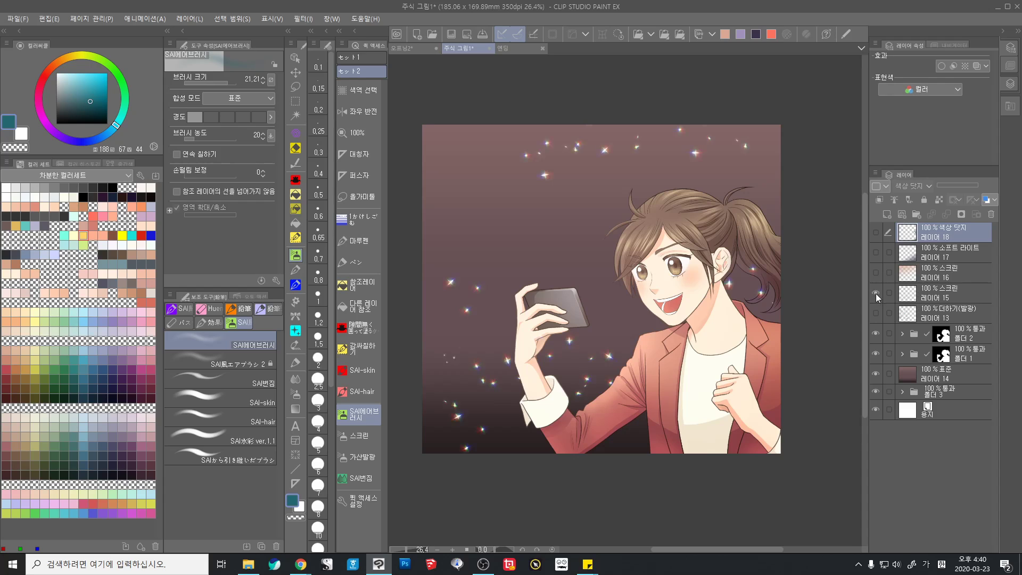
scroll(516, 284, up, 4)
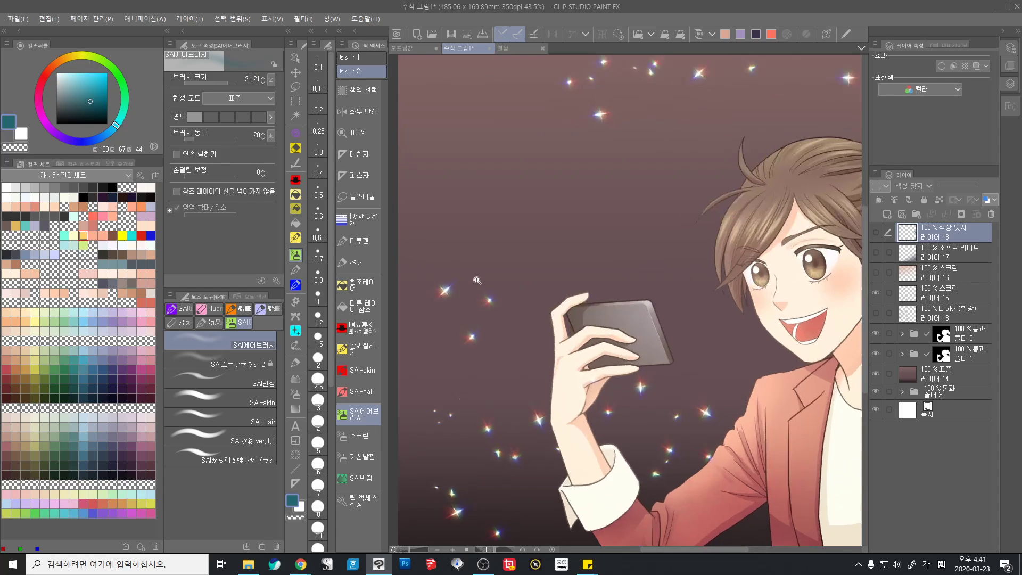
drag(791, 300, 764, 311)
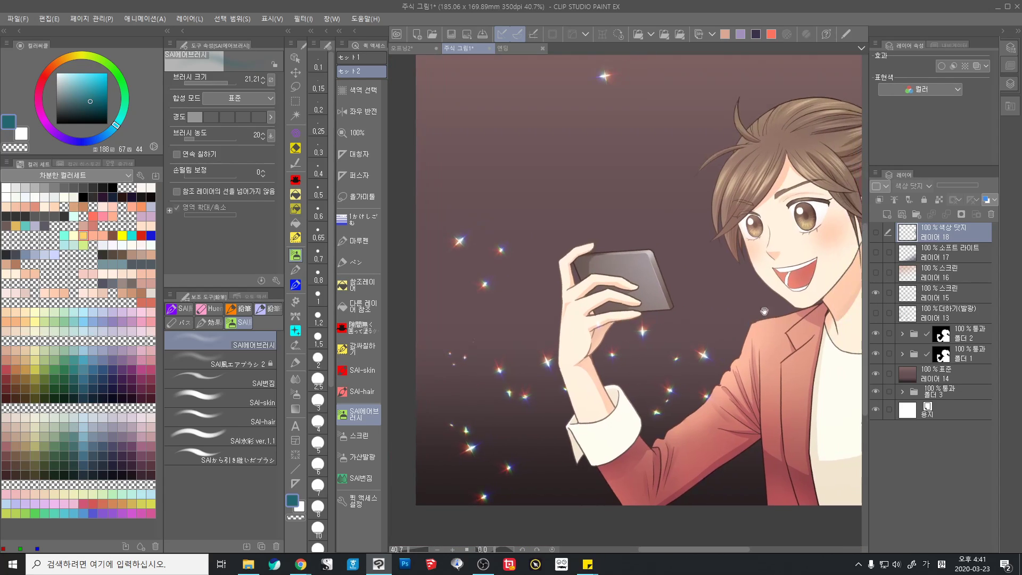
Show the Add (Glow) layer 레이어 13 and examine its glowing stars beside the phone
click(876, 314)
scroll(611, 241, up, 3)
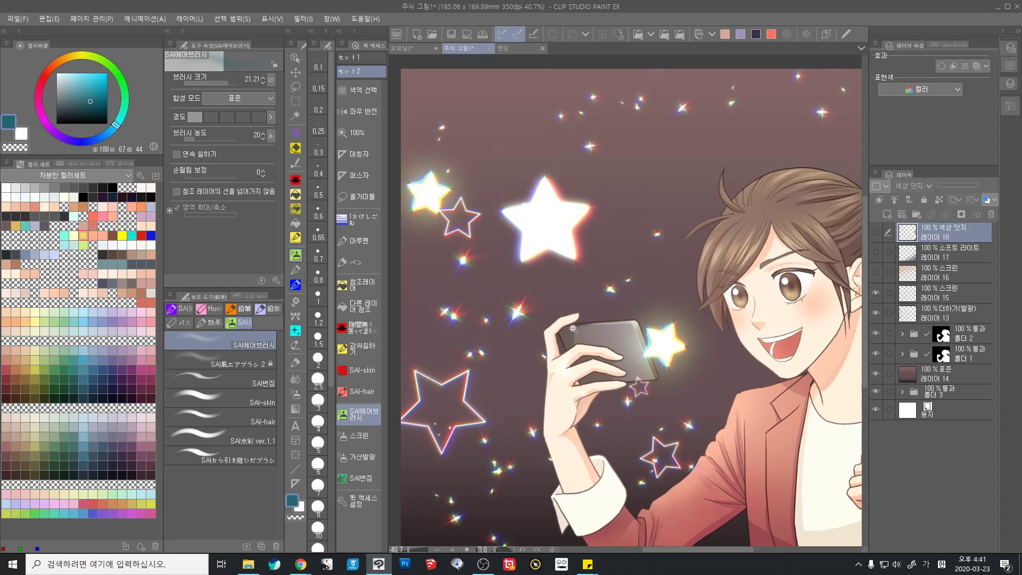
scroll(611, 241, up, 1)
scroll(611, 242, down, 3)
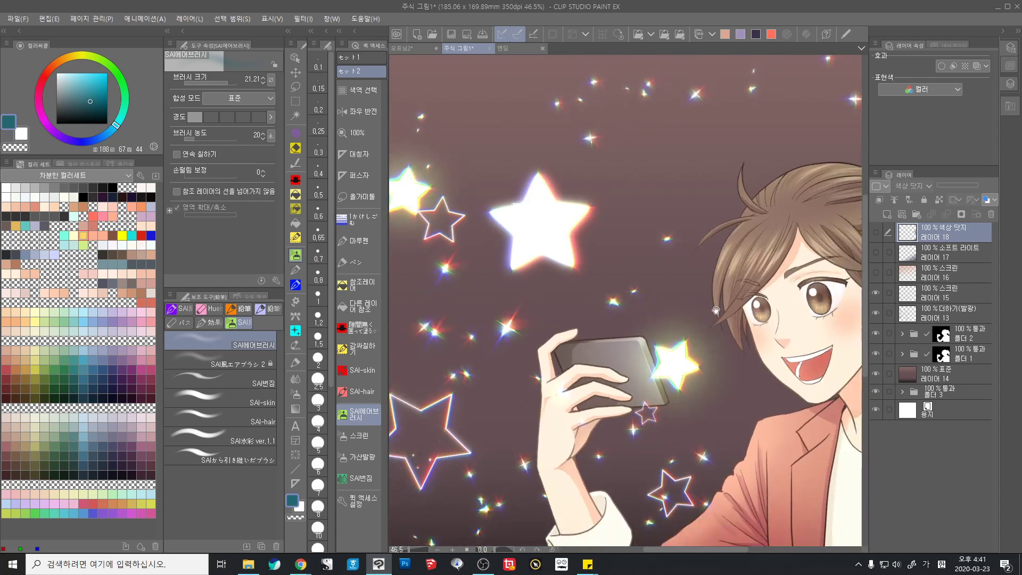
scroll(753, 325, down, 1)
scroll(753, 325, down, 1)
mouse_move(753, 325)
mouse_down()
mouse_move(667, 293)
mouse_move(684, 298)
mouse_move(649, 303)
mouse_up()
Select the Screen layer 레이어 16 and show its light over the whole illustration
click(965, 270)
click(875, 273)
scroll(684, 298, down, 1)
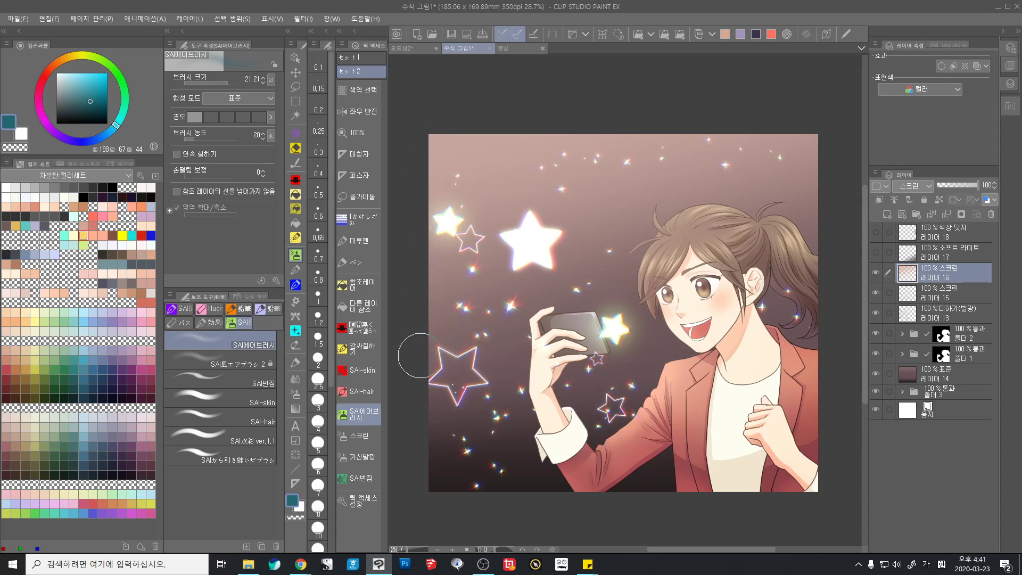
Select the Soft Light layer 레이어 17, compare the illustration with and without it, and leave it shown
click(960, 254)
click(874, 253)
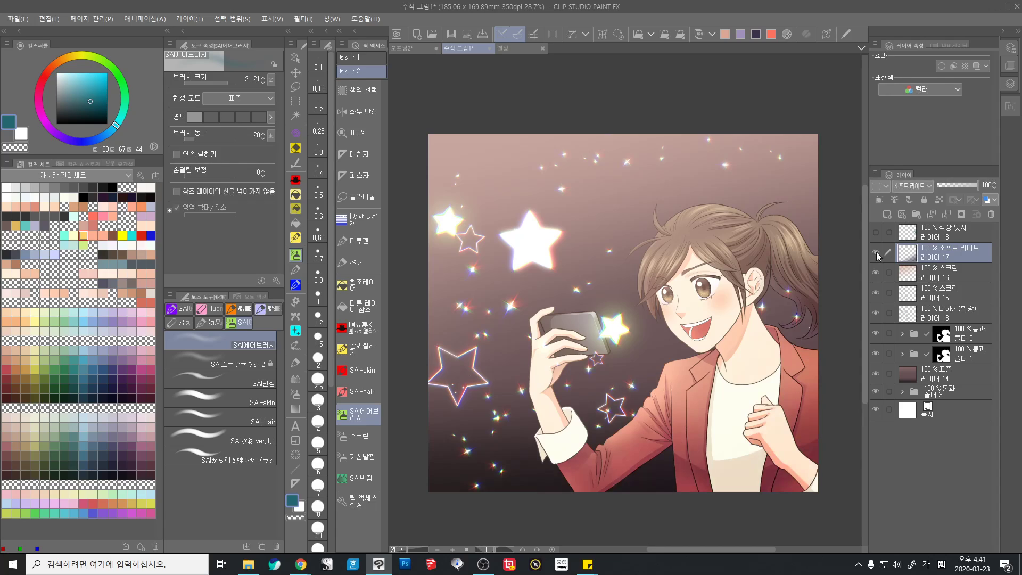
click(874, 253)
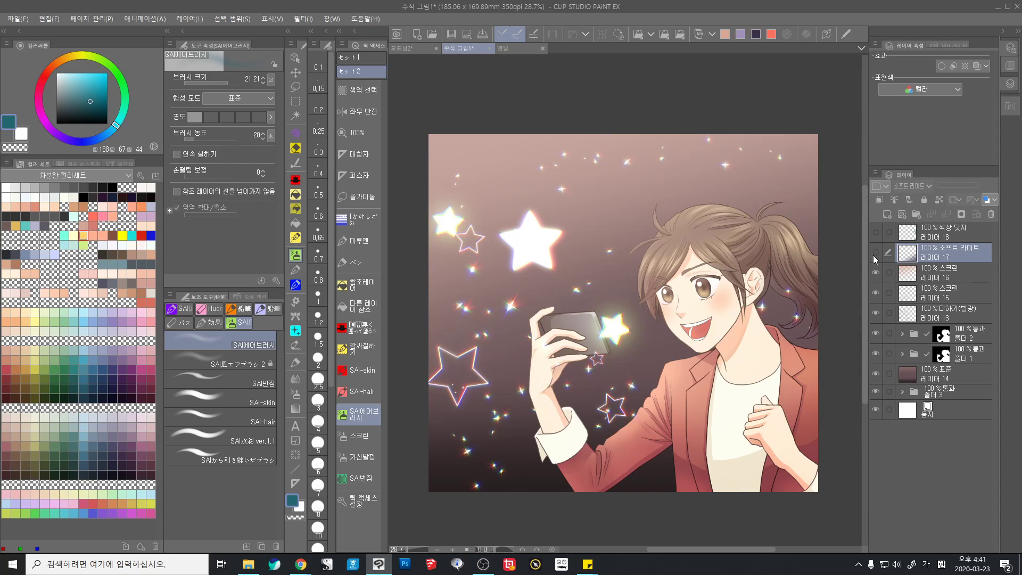
click(874, 254)
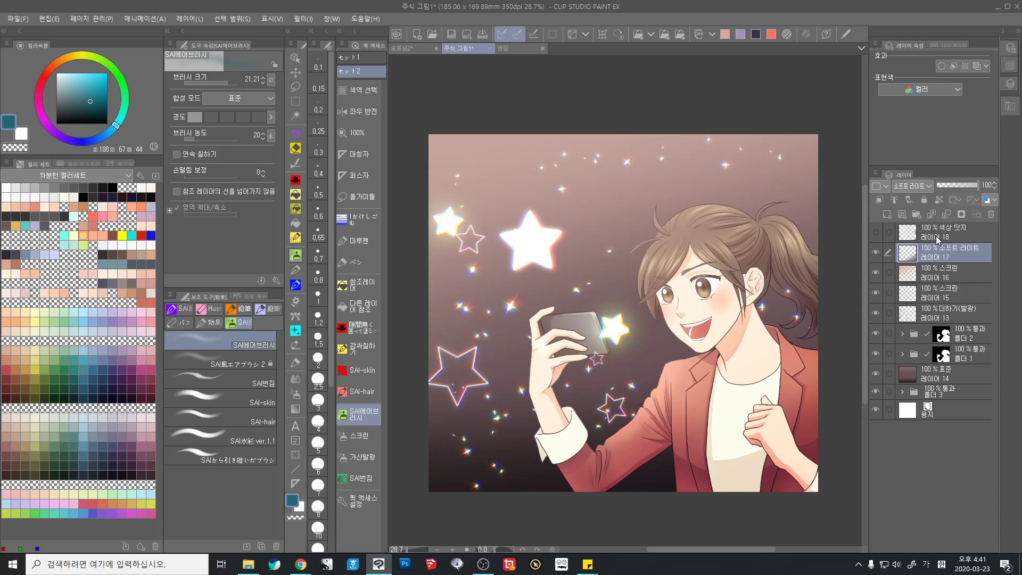
Show and select the Color Dodge layer 레이어 18, and compare the ponytail and sleeve with and without its effect
click(875, 233)
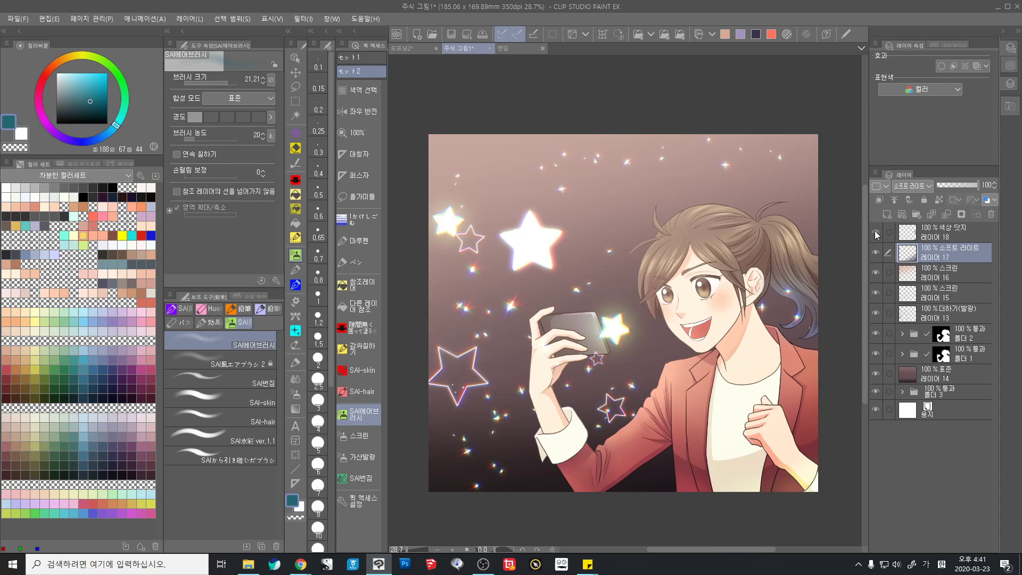
click(939, 241)
drag(764, 400, 685, 390)
scroll(685, 390, up, 3)
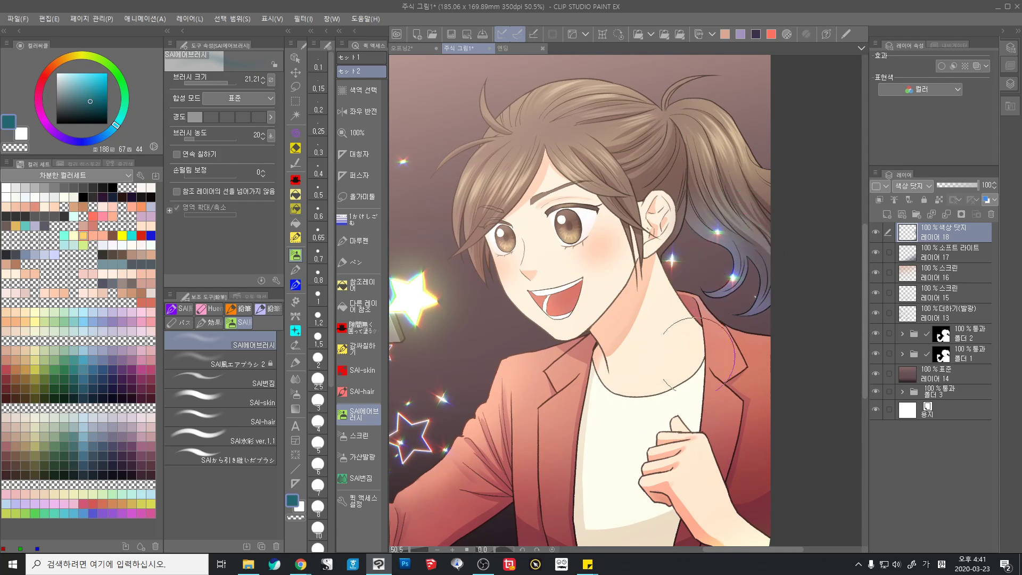
mouse_move(697, 354)
mouse_down()
mouse_move(532, 416)
mouse_move(451, 461)
mouse_up()
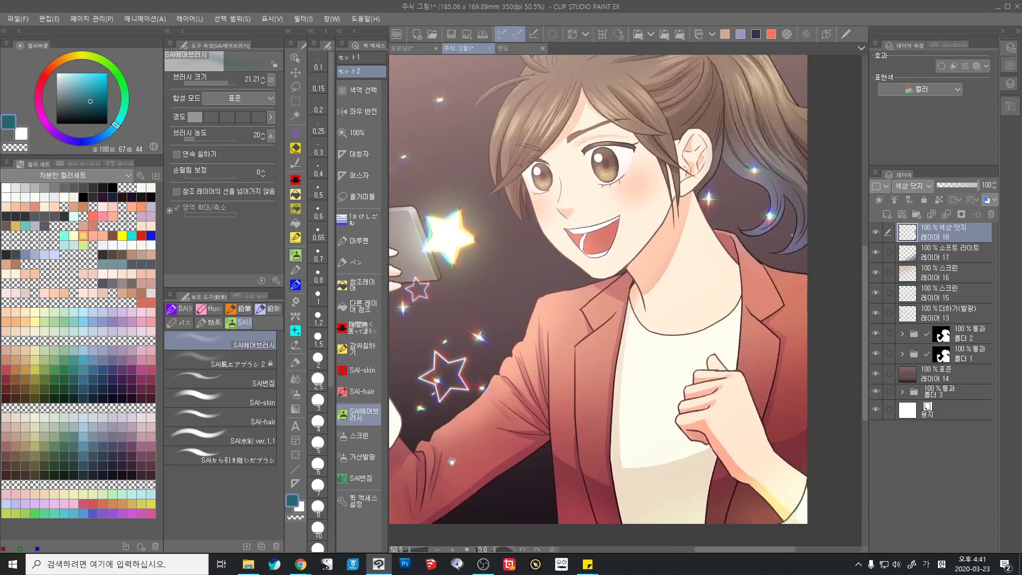
drag(640, 355, 600, 419)
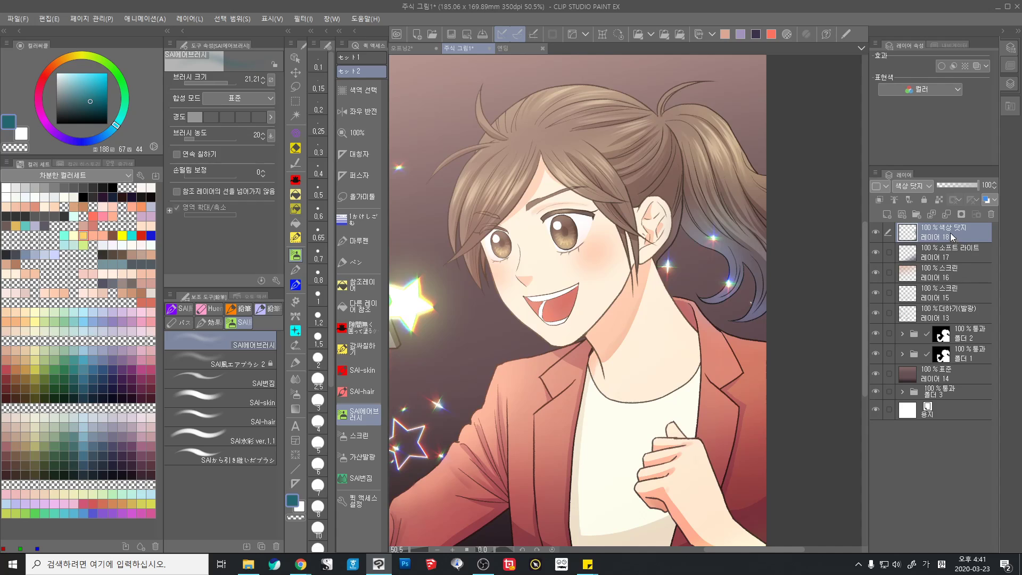
click(875, 231)
click(876, 232)
Look through the available blend modes for 레이어 18 without changing it, and review the whole illustration
click(915, 184)
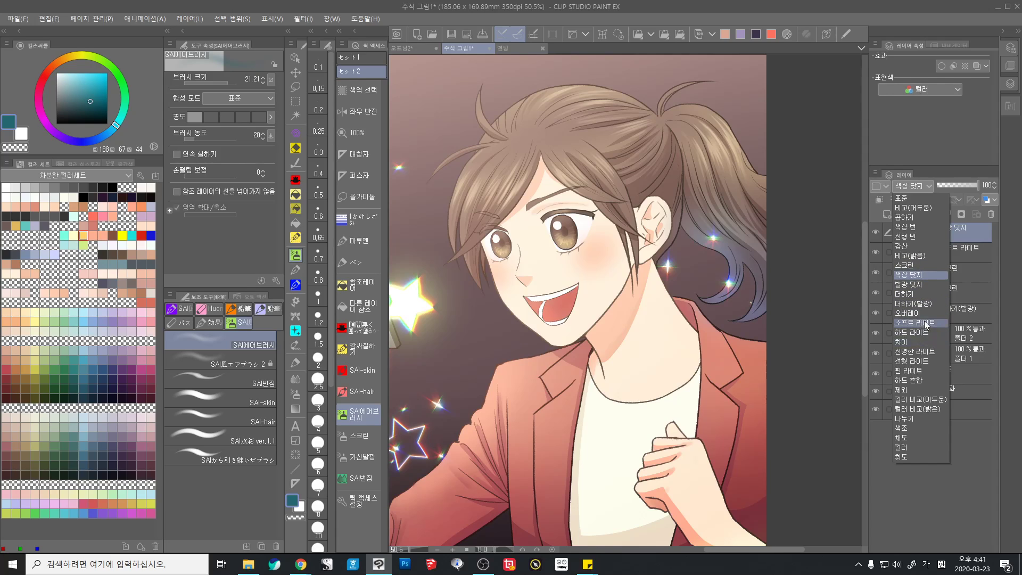
click(919, 167)
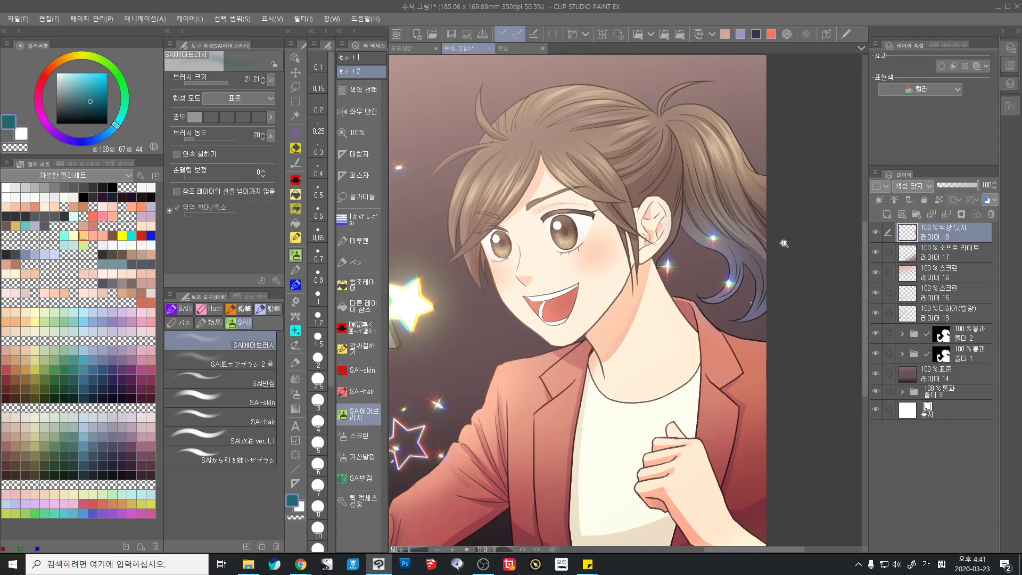
scroll(760, 320, down, 3)
drag(761, 320, 772, 320)
click(911, 186)
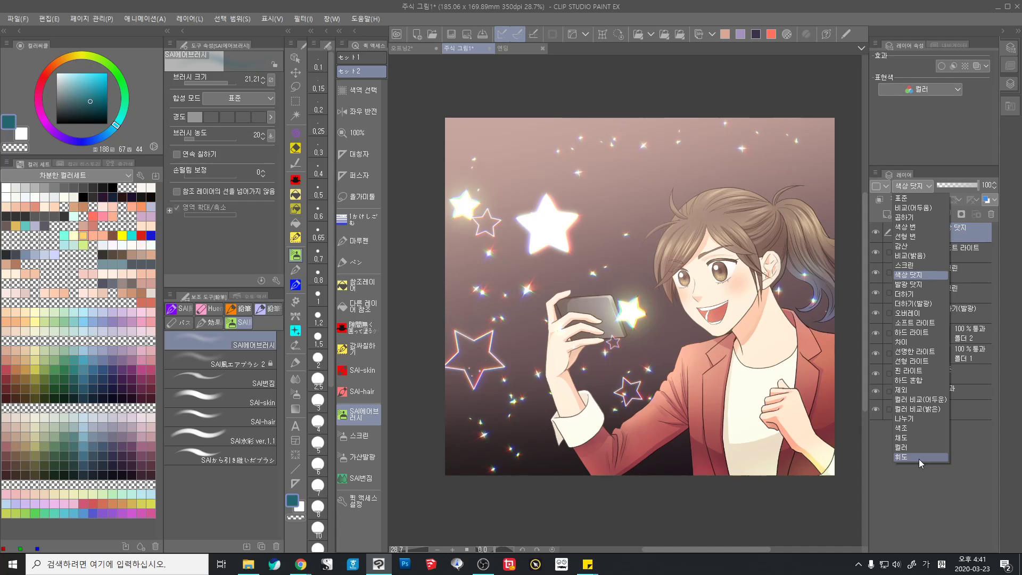
click(975, 430)
drag(670, 419, 677, 422)
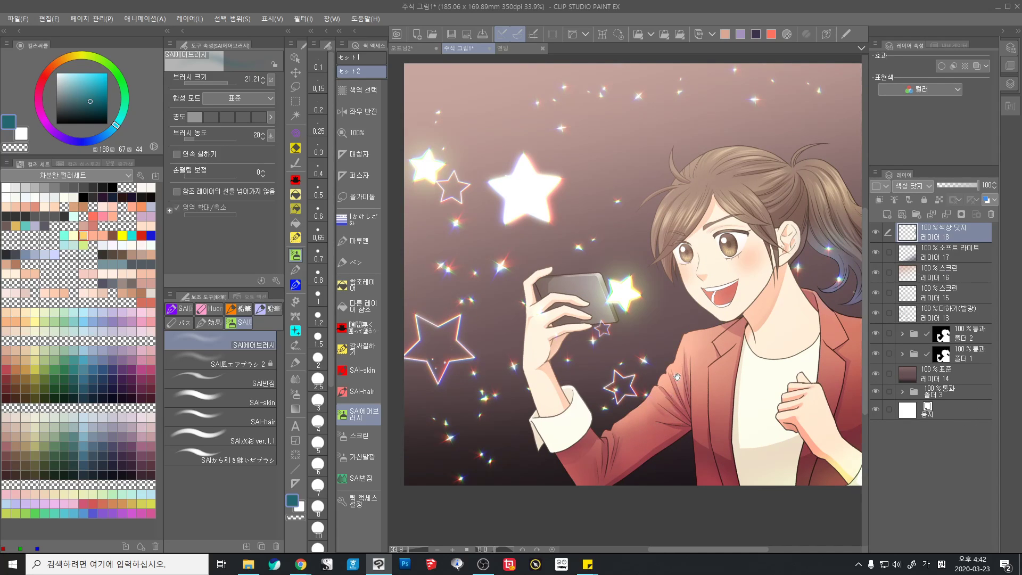
drag(677, 377, 652, 398)
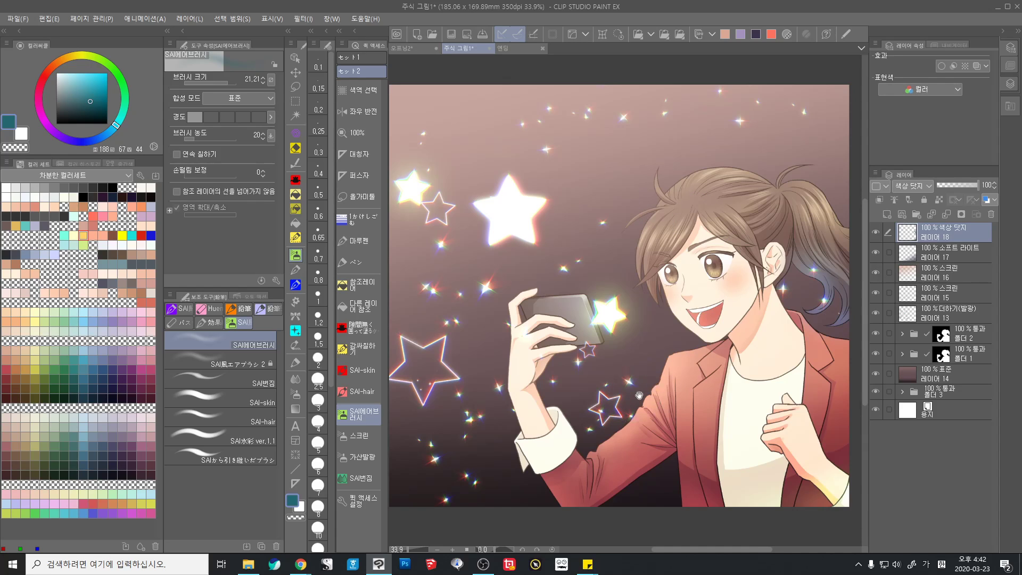
scroll(640, 395, down, 3)
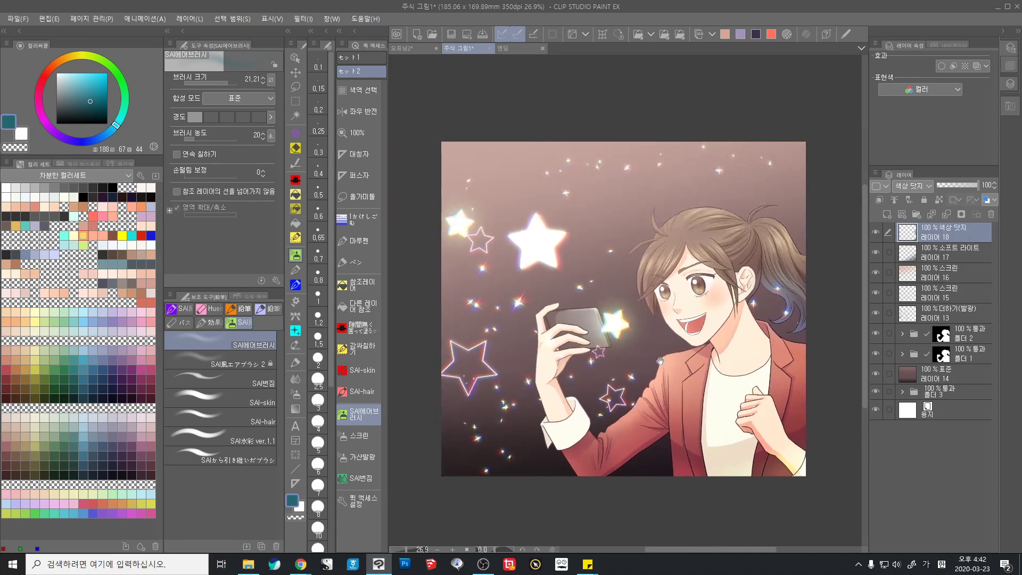
Hide the sparkle layers 레이어 13 and 레이어 15, and add a new Add (Glow) layer above 레이어 18
click(876, 313)
click(875, 293)
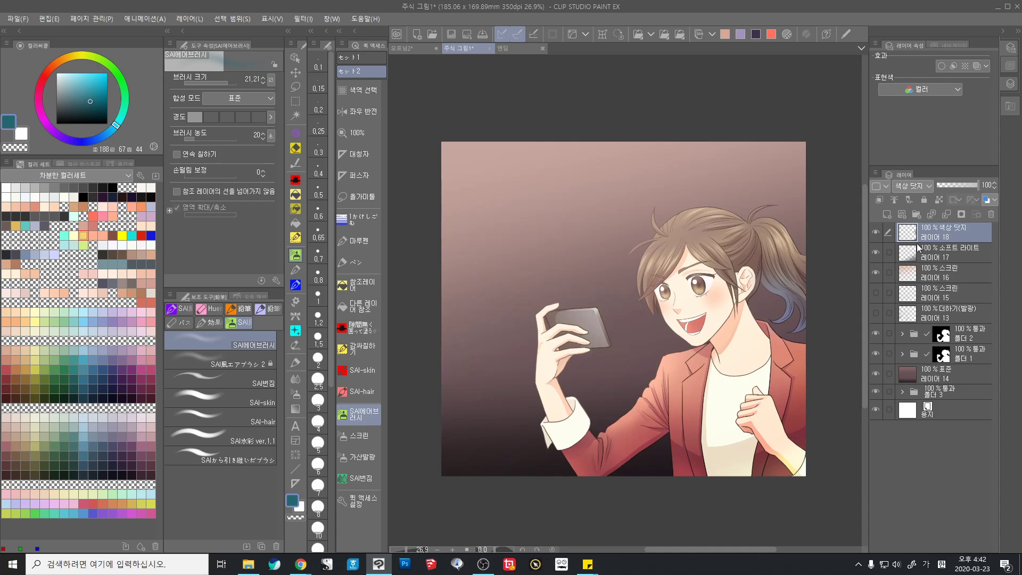
click(903, 215)
click(910, 185)
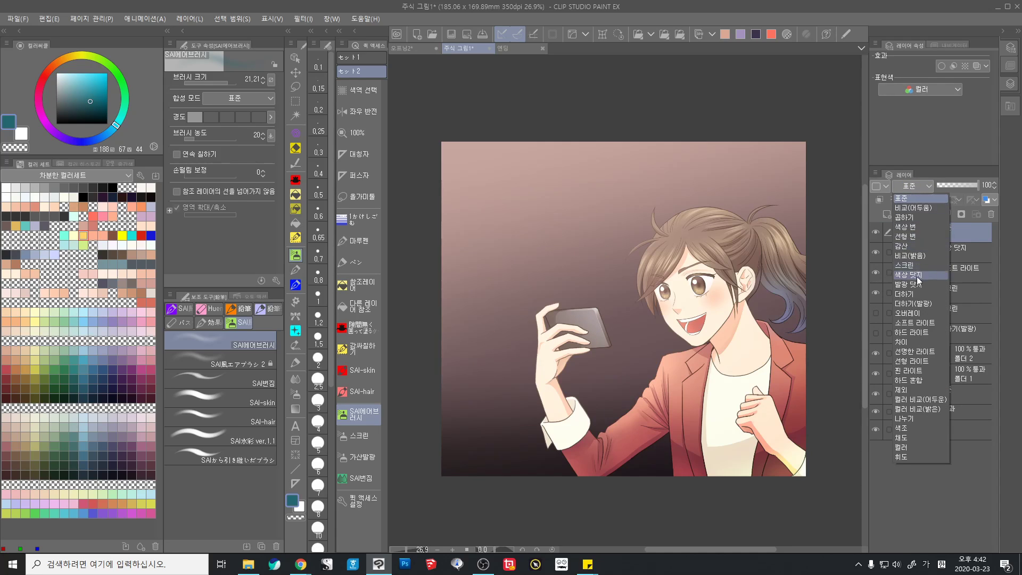
click(920, 304)
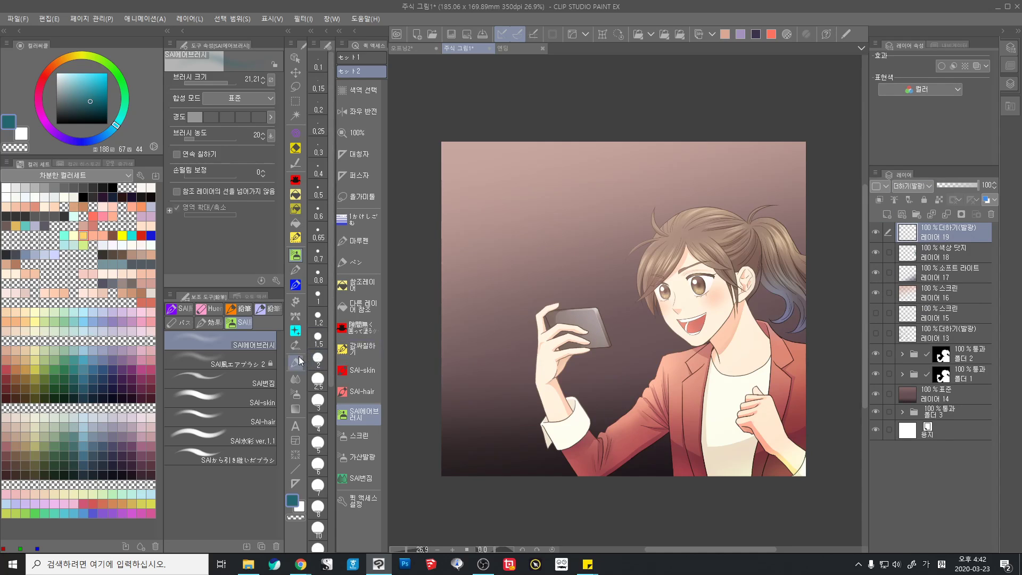
Paint a pale blue zigzag with the 마루펜 at brush size 8.55 from the illustration's left edge across the phone towards the face
click(340, 248)
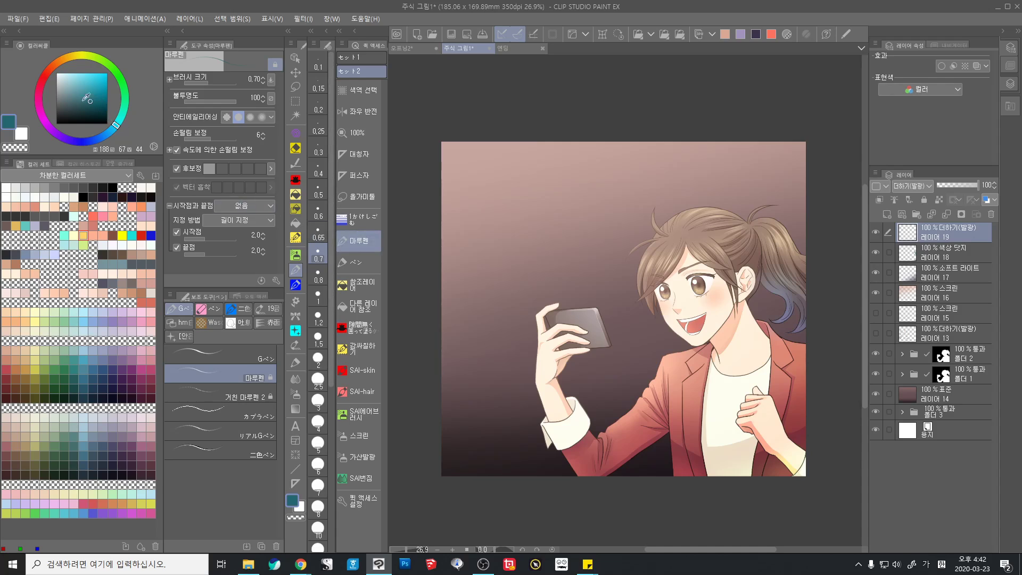
drag(86, 98, 65, 77)
mouse_move(447, 230)
mouse_down()
mouse_move(520, 264)
mouse_move(424, 228)
mouse_move(548, 233)
mouse_move(684, 189)
mouse_move(812, 221)
mouse_up()
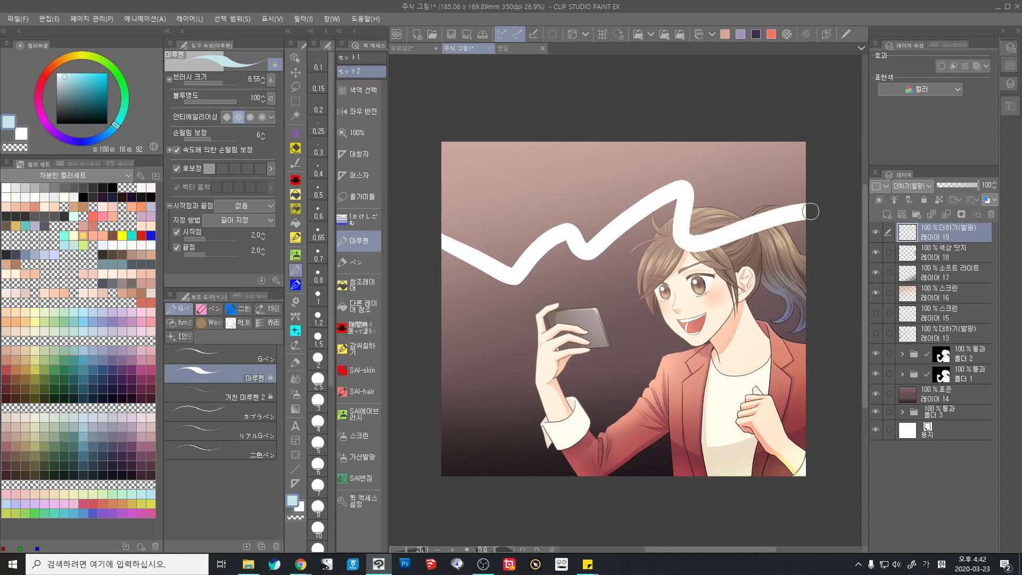
key(ctrl+z)
mouse_move(422, 256)
mouse_down()
mouse_move(459, 310)
mouse_move(551, 256)
mouse_move(599, 281)
mouse_move(621, 314)
mouse_move(661, 315)
mouse_move(716, 357)
mouse_up()
key(ctrl+z)
mouse_move(445, 272)
mouse_down()
mouse_move(503, 283)
mouse_move(576, 267)
mouse_move(578, 318)
mouse_move(668, 334)
mouse_up()
Apply a Gaussian blur to the painted zigzag on 레이어 19
ctrl+click(646, 371)
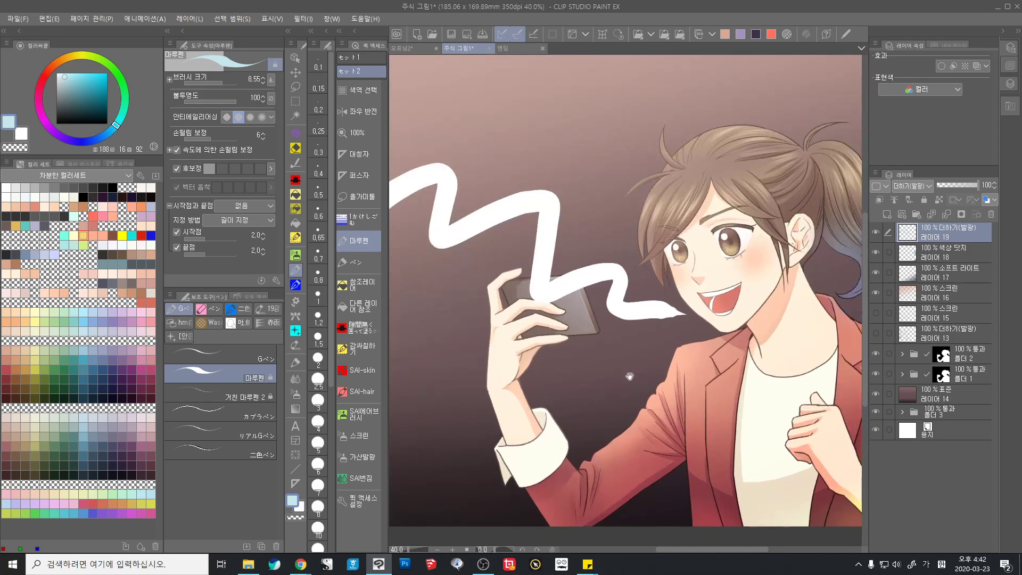
drag(628, 372, 682, 384)
drag(484, 301, 497, 296)
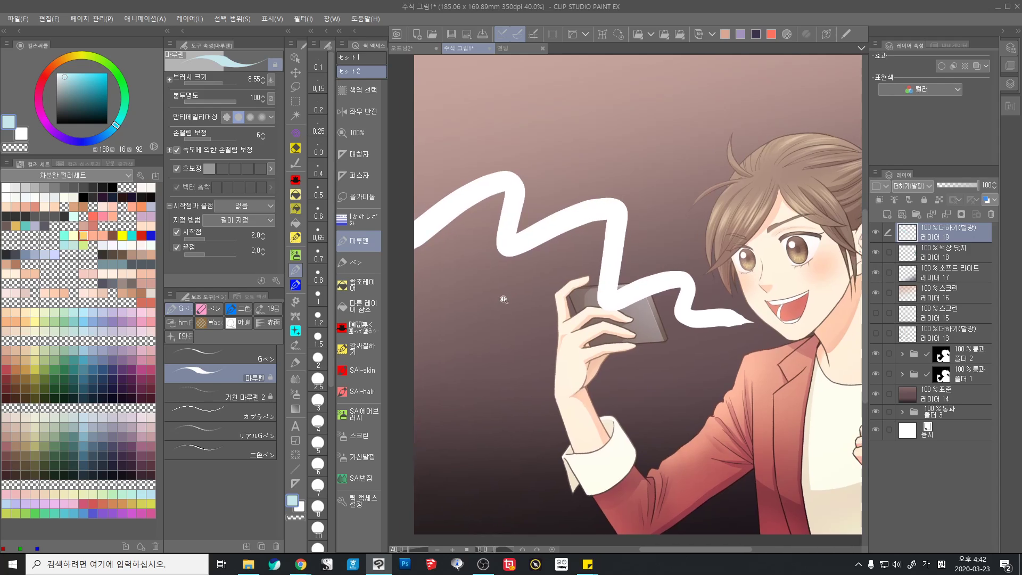
scroll(497, 296, down, 1)
click(303, 18)
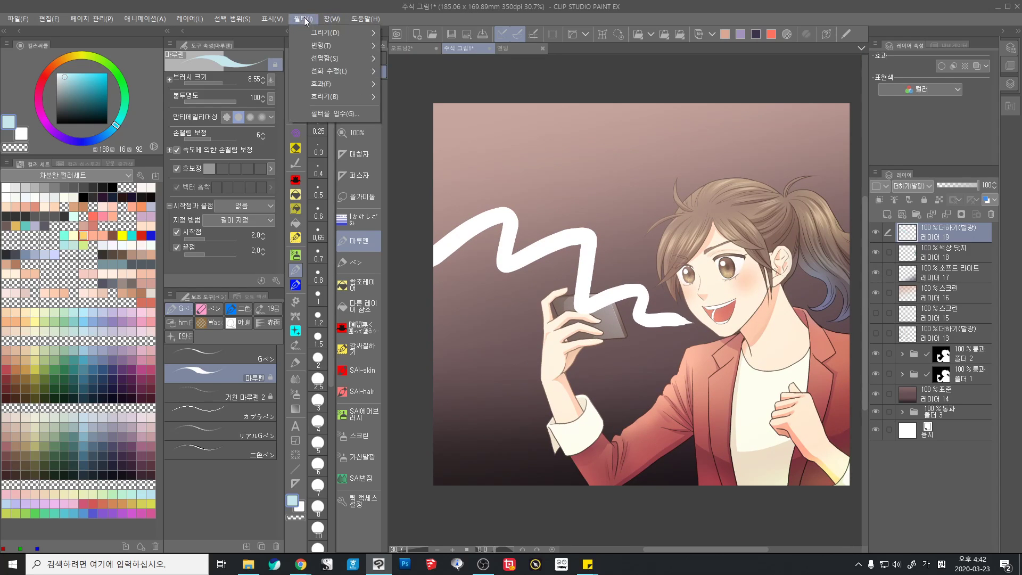
click(423, 101)
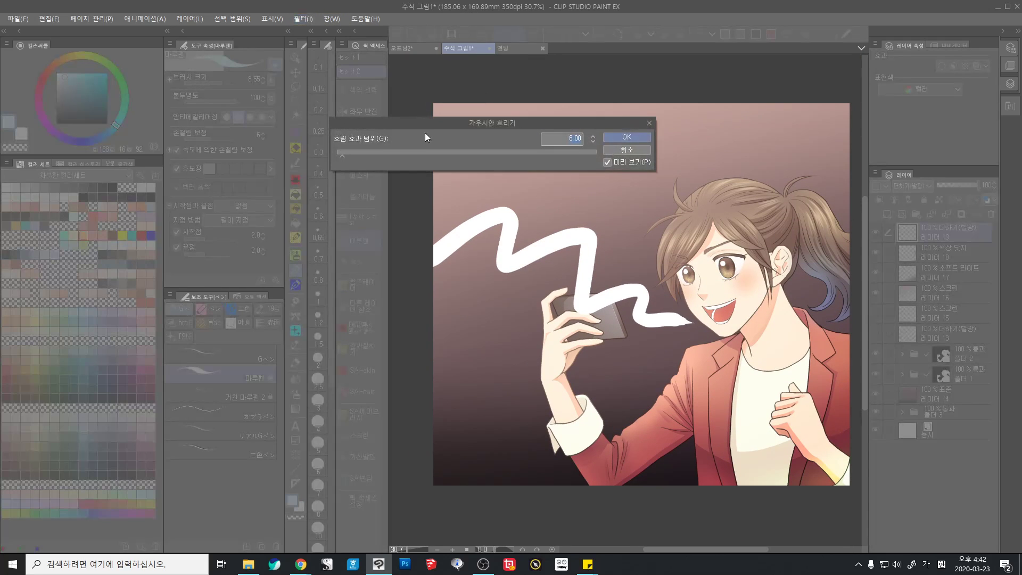
click(414, 151)
click(626, 139)
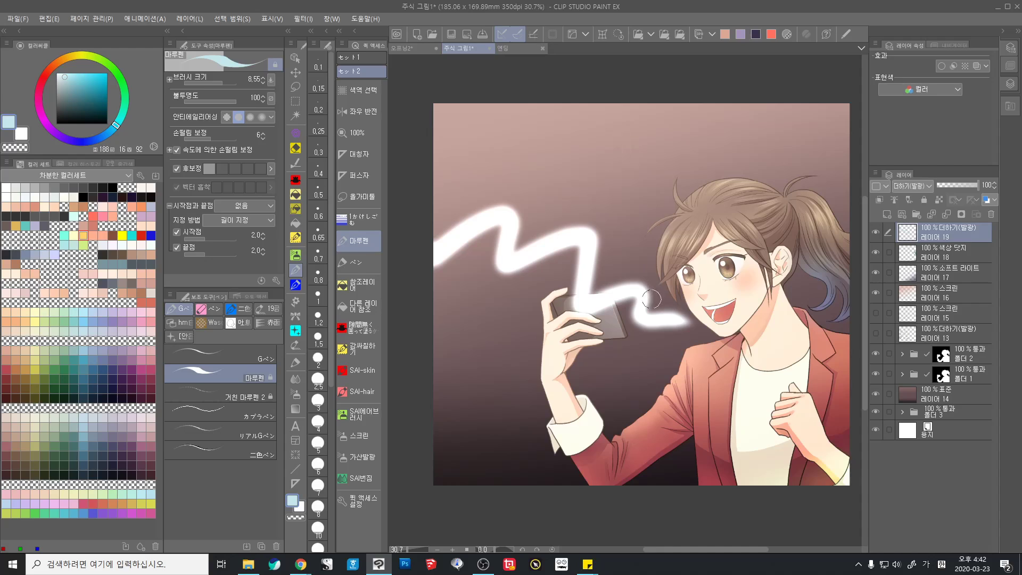
Blur the zigzag a second time with a stronger Gaussian blur to widen its glow
click(299, 19)
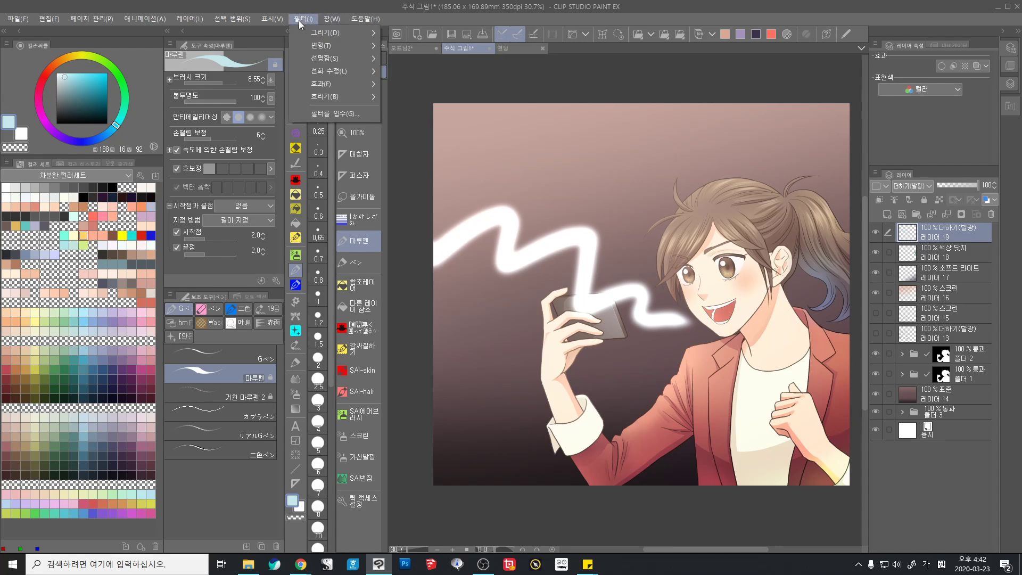
mouse_move(329, 98)
click(430, 101)
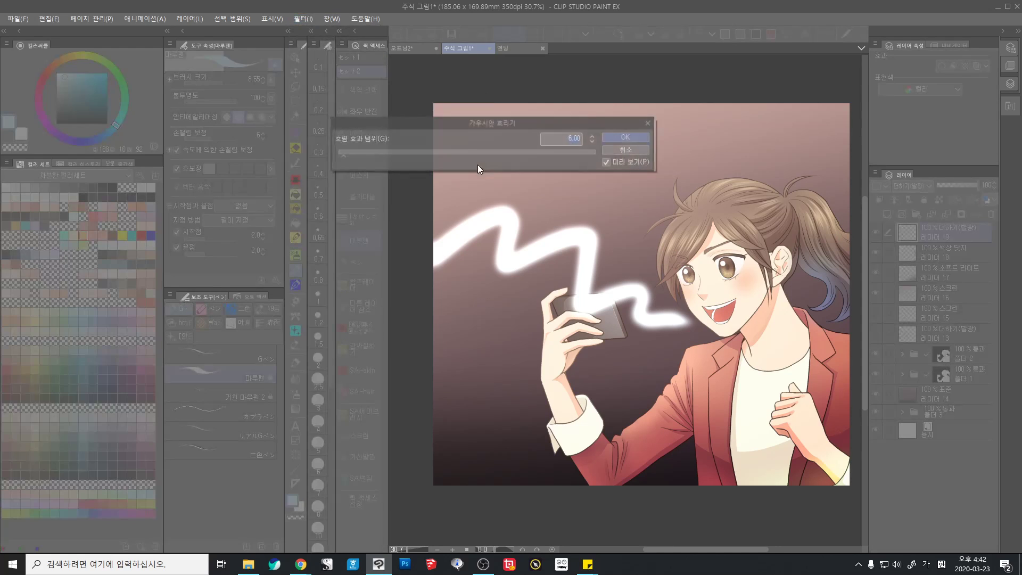
drag(477, 165, 494, 152)
click(626, 138)
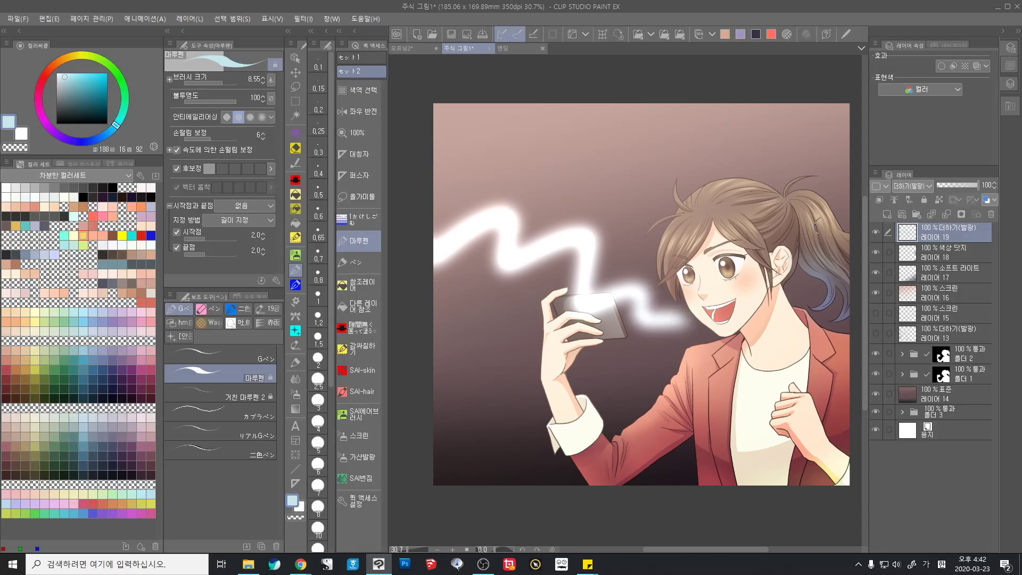
Duplicate the glowing zigzag layer 레이어 19, compare with and without the copy, and set the copy's opacity to 22%
drag(918, 240, 887, 215)
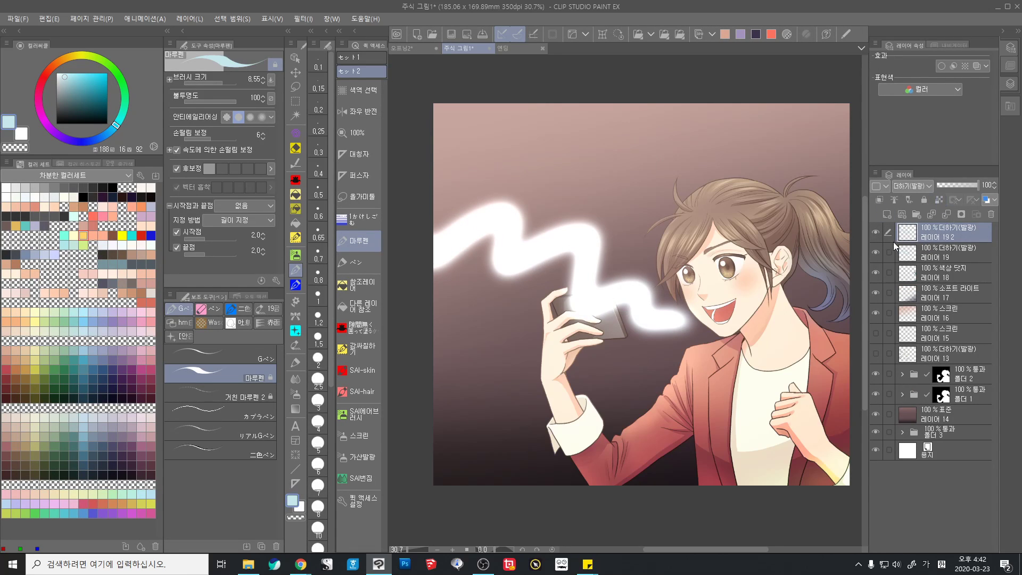
click(875, 232)
click(876, 232)
drag(953, 190, 946, 188)
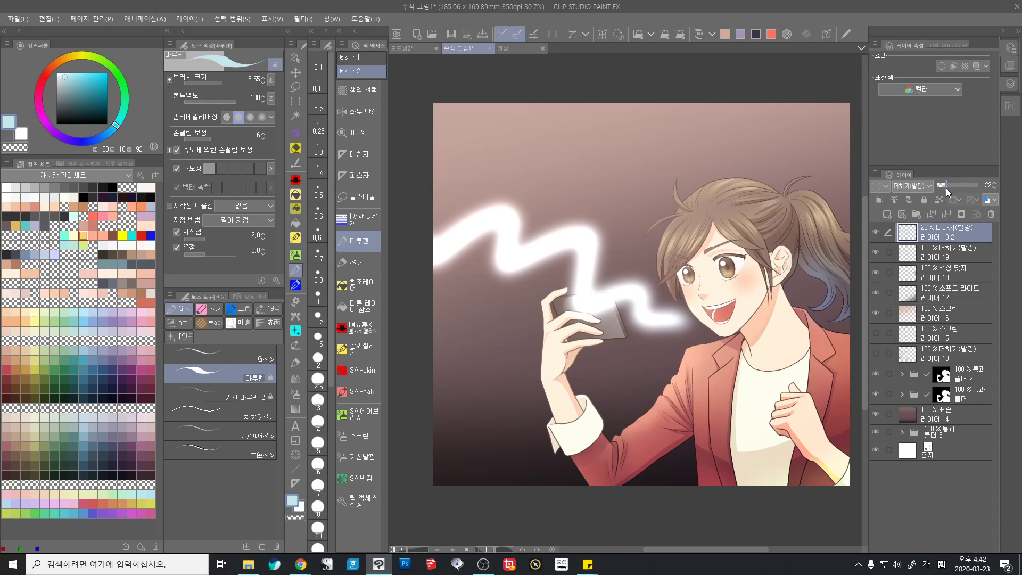
Compare the zigzag's glow with and without 레이어 19 and its copy 레이어 19 2, leaving both shown
click(875, 251)
click(875, 252)
click(875, 232)
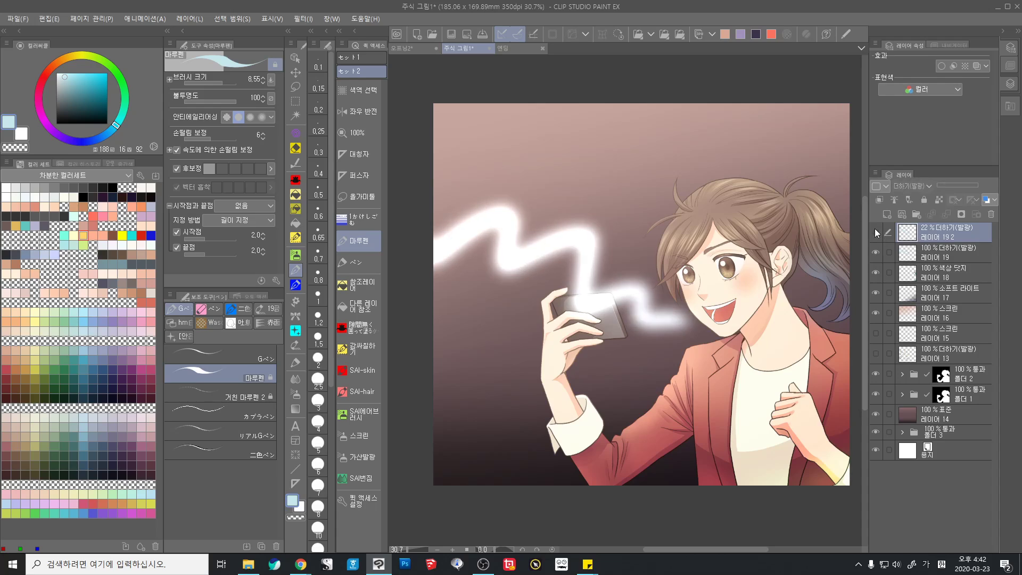
click(874, 232)
click(875, 231)
click(874, 231)
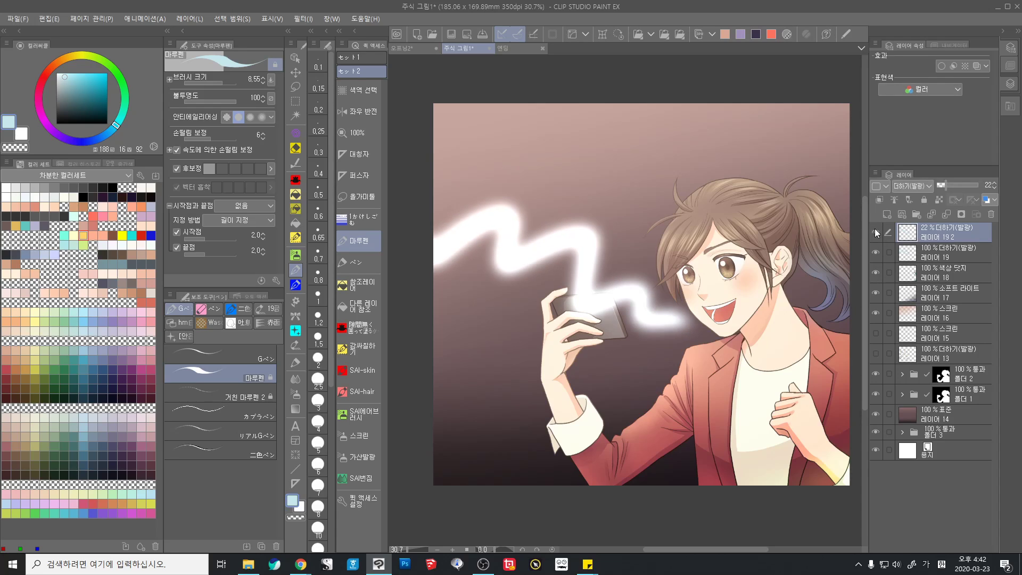
Raise the opacity of 레이어 19 2 to 72%, switch it to the Screen blend mode, and set its opacity to 53%
drag(953, 185, 966, 189)
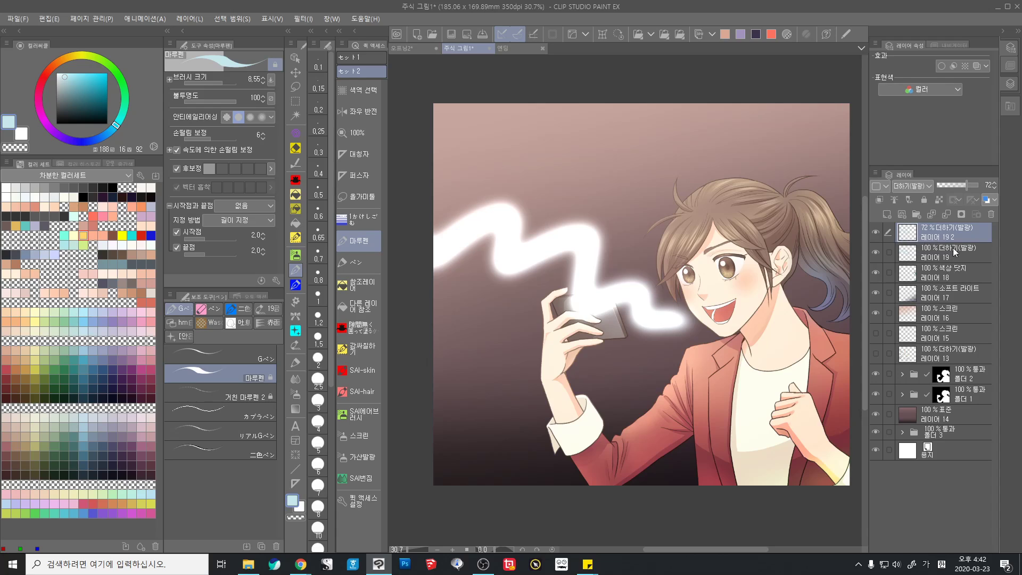
click(921, 185)
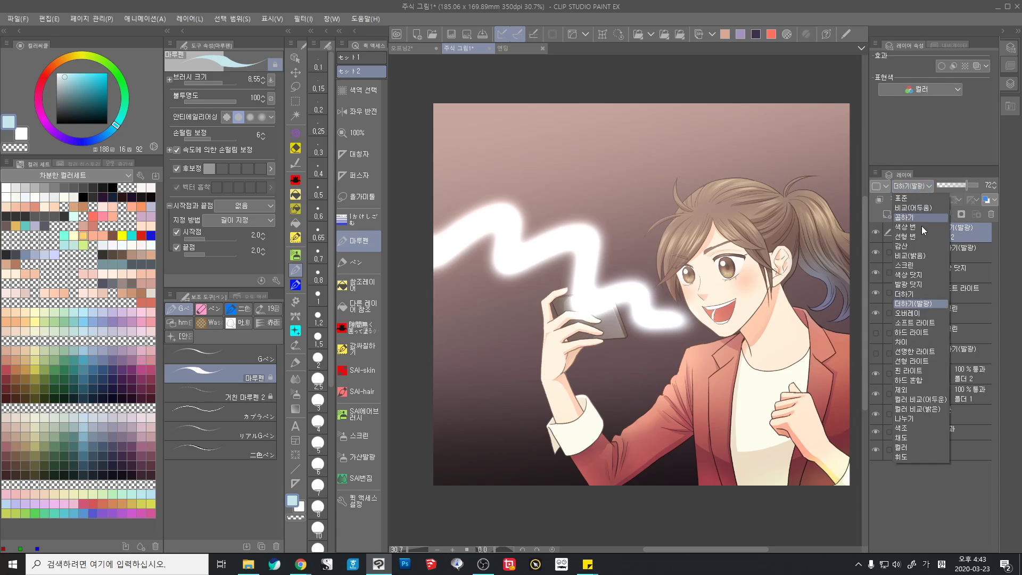
click(917, 265)
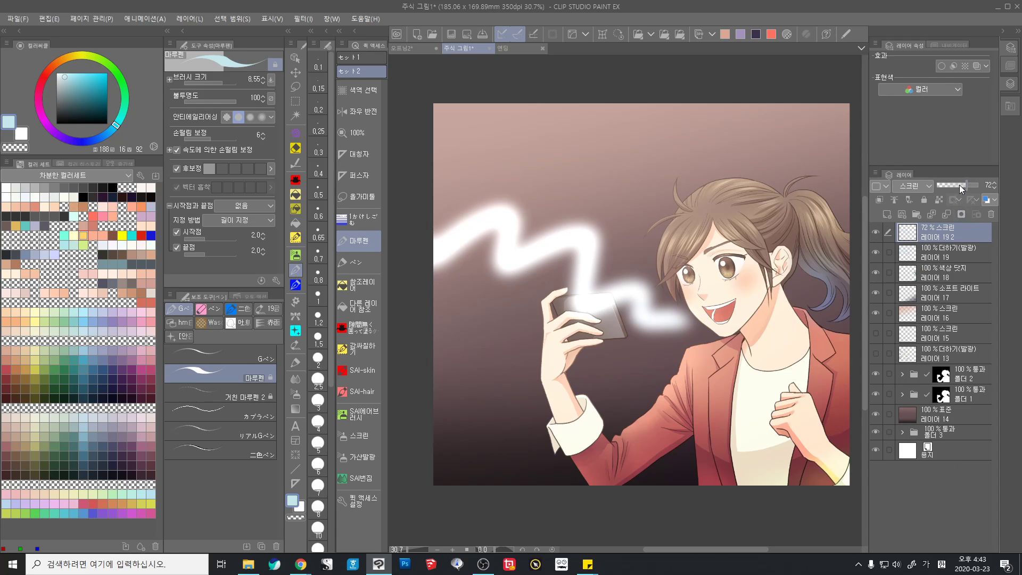
drag(986, 188, 957, 184)
Smudge spikes upward from the zigzag's first peak with the 指先 tool at size 3.87, on 레이어 19 2 and on 레이어 19
scroll(662, 256, down, 1)
scroll(597, 302, up, 2)
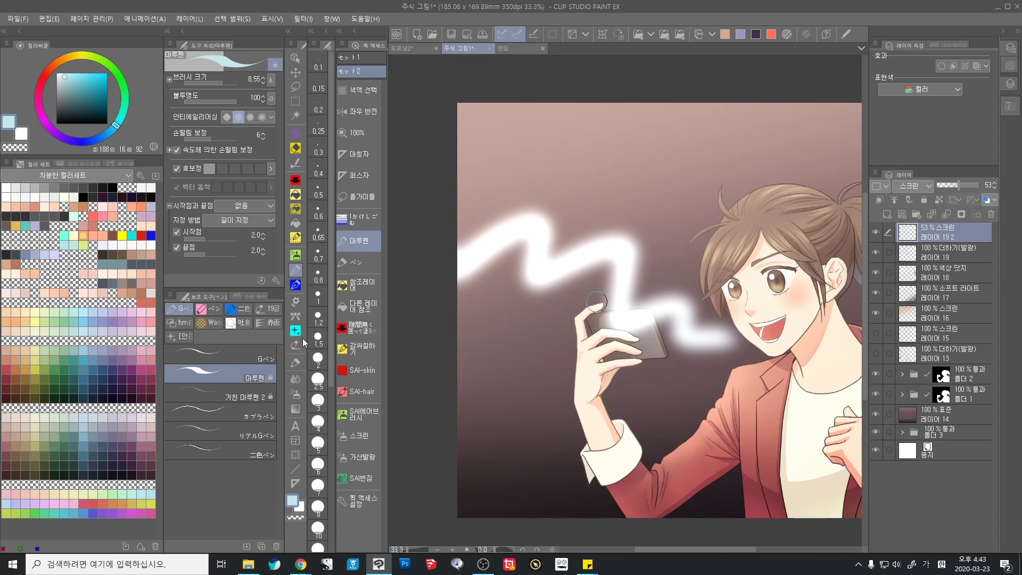
click(296, 380)
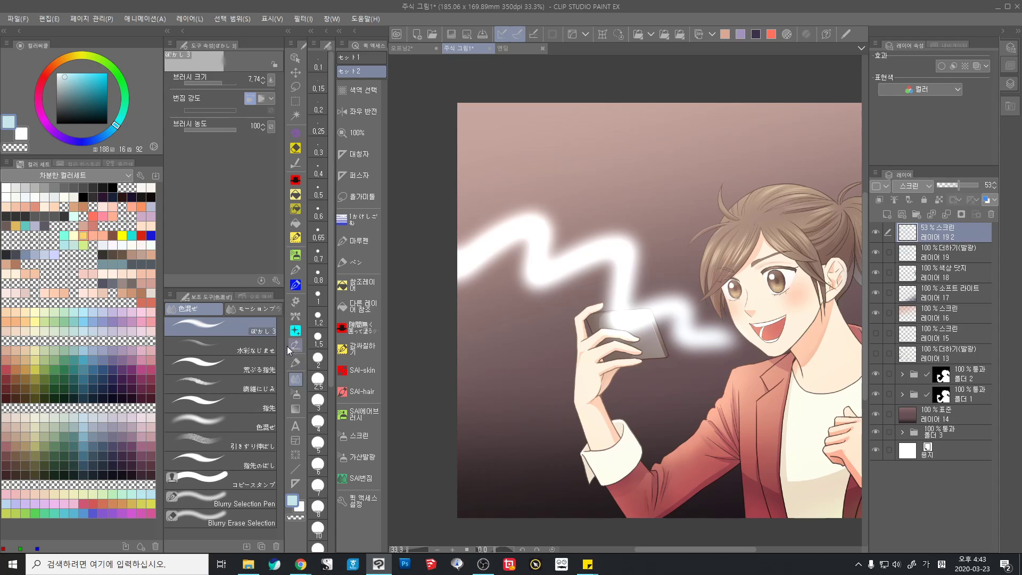
click(266, 405)
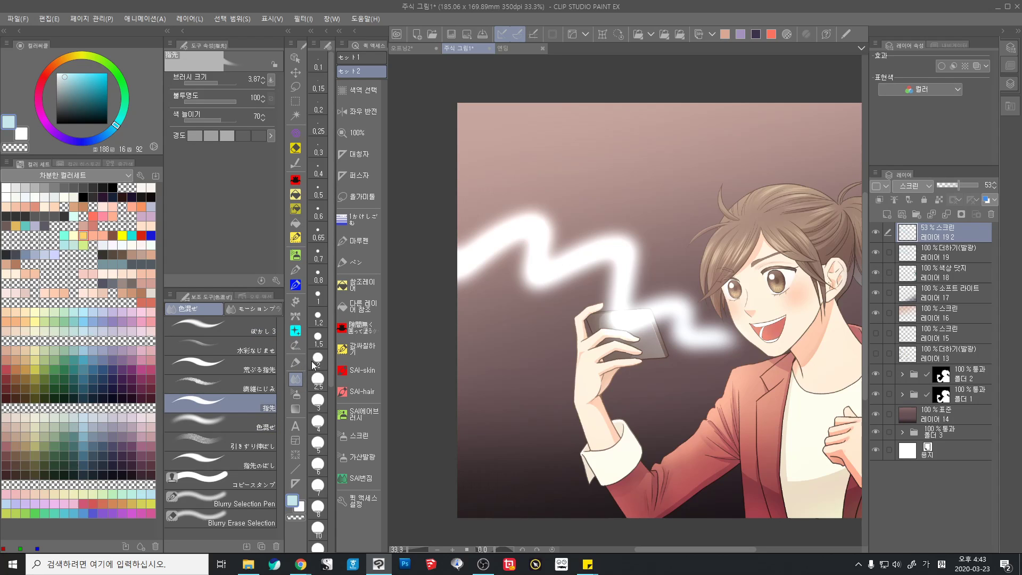
click(514, 230)
mouse_move(529, 221)
mouse_down()
mouse_move(582, 183)
mouse_move(557, 172)
mouse_move(529, 181)
mouse_up()
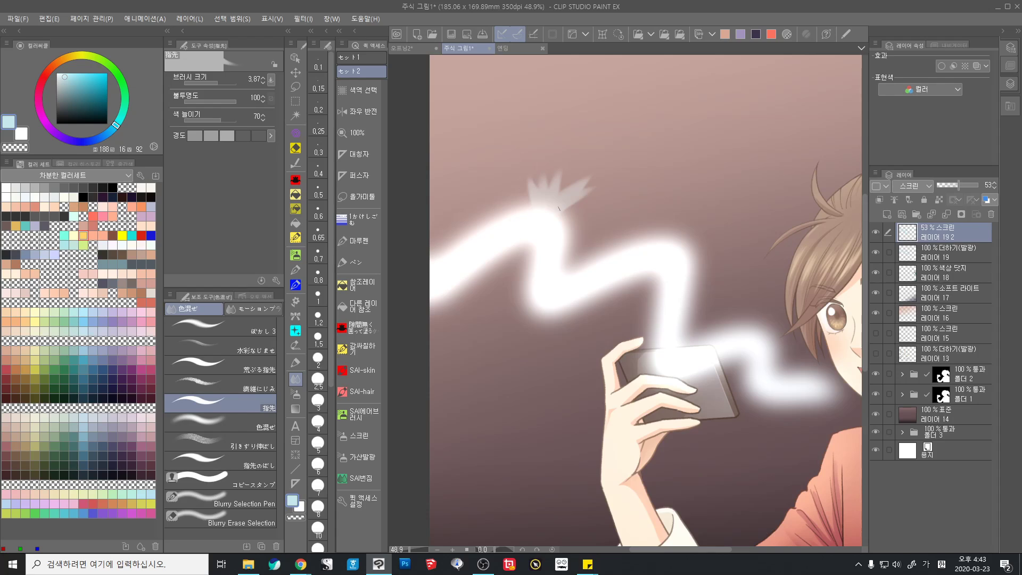
click(932, 253)
mouse_move(531, 217)
mouse_down()
mouse_move(551, 178)
mouse_move(540, 228)
mouse_move(527, 175)
mouse_move(541, 216)
mouse_up()
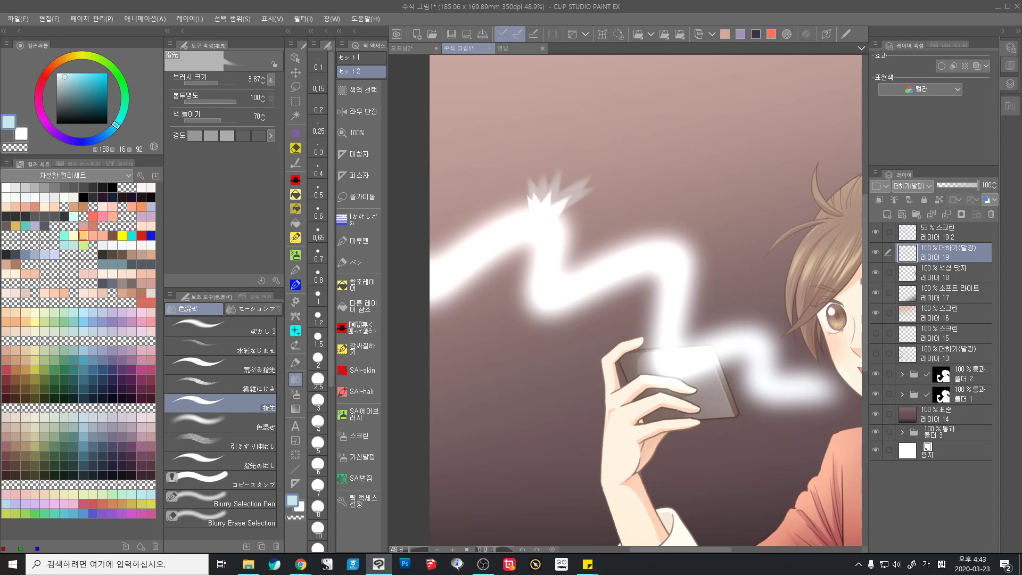
Smudge spikes outward around the zigzag's lower bend on 레이어 19, reducing the brush size to 1.35 for finer ones
drag(630, 235, 537, 341)
scroll(617, 285, up, 3)
mouse_move(554, 281)
mouse_down()
mouse_move(572, 348)
mouse_move(564, 273)
mouse_move(620, 357)
mouse_up()
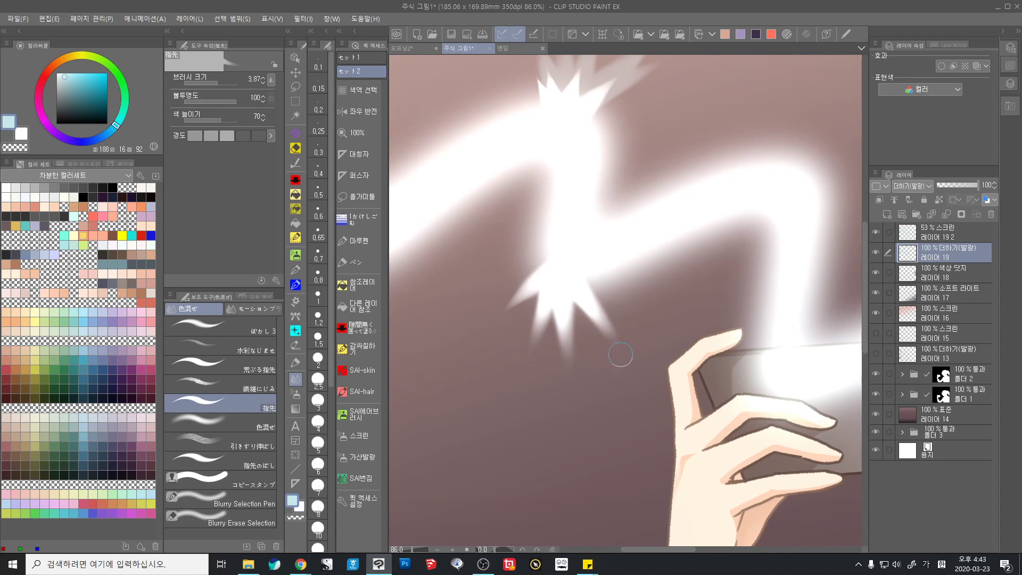
mouse_move(537, 260)
mouse_down()
mouse_move(526, 260)
mouse_move(528, 324)
mouse_move(517, 332)
mouse_move(539, 352)
mouse_up()
key(bracketleft)
key(bracketleft)
key(bracketleft)
mouse_move(554, 295)
mouse_down()
mouse_move(548, 341)
mouse_move(602, 335)
mouse_up()
mouse_move(585, 280)
mouse_down()
mouse_move(633, 332)
mouse_move(628, 296)
mouse_up()
mouse_move(540, 274)
mouse_down()
mouse_move(503, 292)
mouse_move(503, 260)
mouse_move(519, 244)
mouse_up()
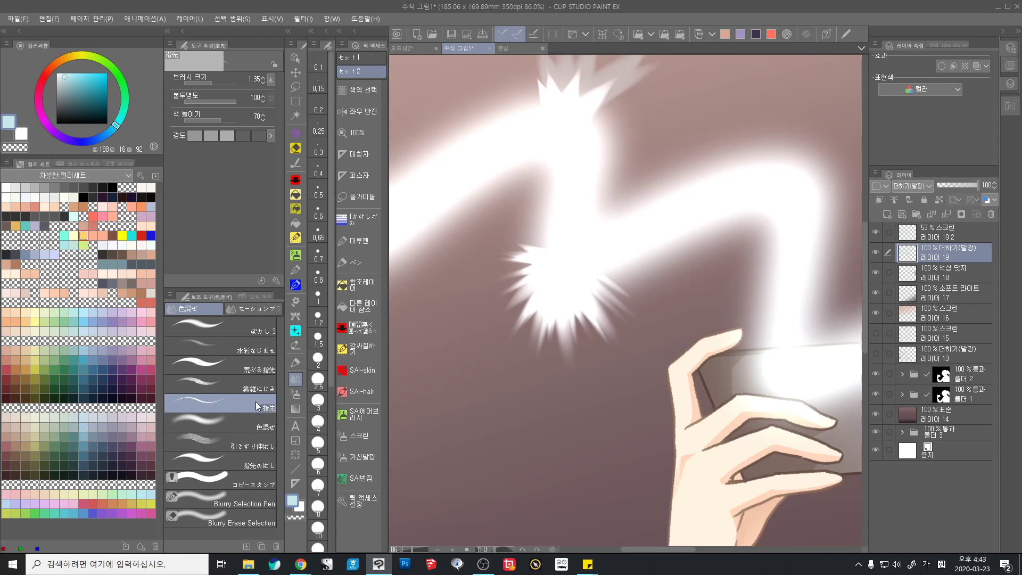
Try the ぼかし 3 blending tool on the spiky bend, undo it, and review the glow across the whole illustration
click(269, 324)
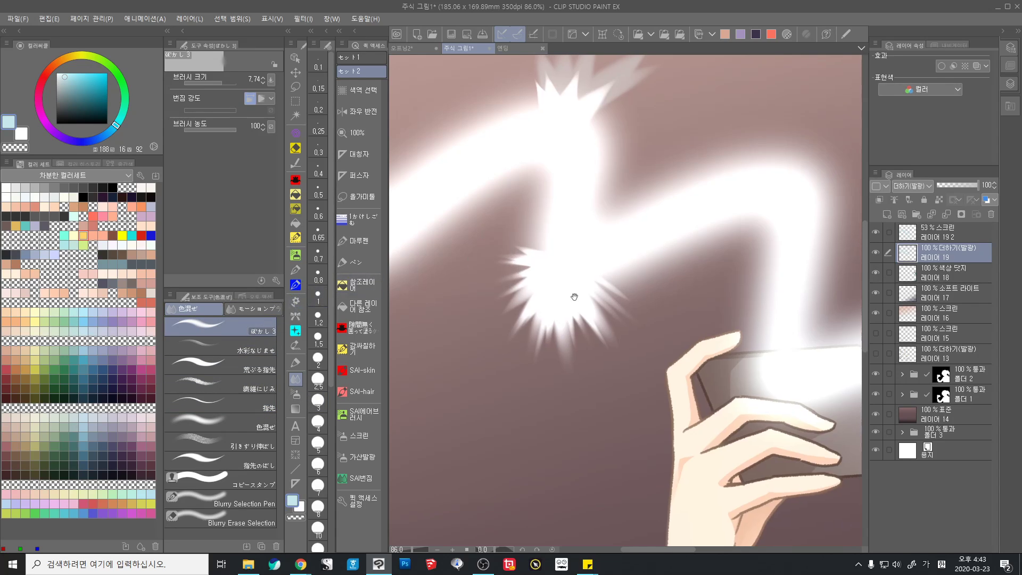
mouse_move(574, 296)
mouse_down()
mouse_move(532, 284)
mouse_move(553, 242)
mouse_move(522, 294)
mouse_move(543, 319)
mouse_move(582, 320)
mouse_move(621, 286)
mouse_move(620, 309)
mouse_move(513, 265)
mouse_move(573, 256)
mouse_move(536, 320)
mouse_move(595, 301)
mouse_up()
key(ctrl+z)
scroll(669, 318, down, 6)
drag(682, 353, 532, 320)
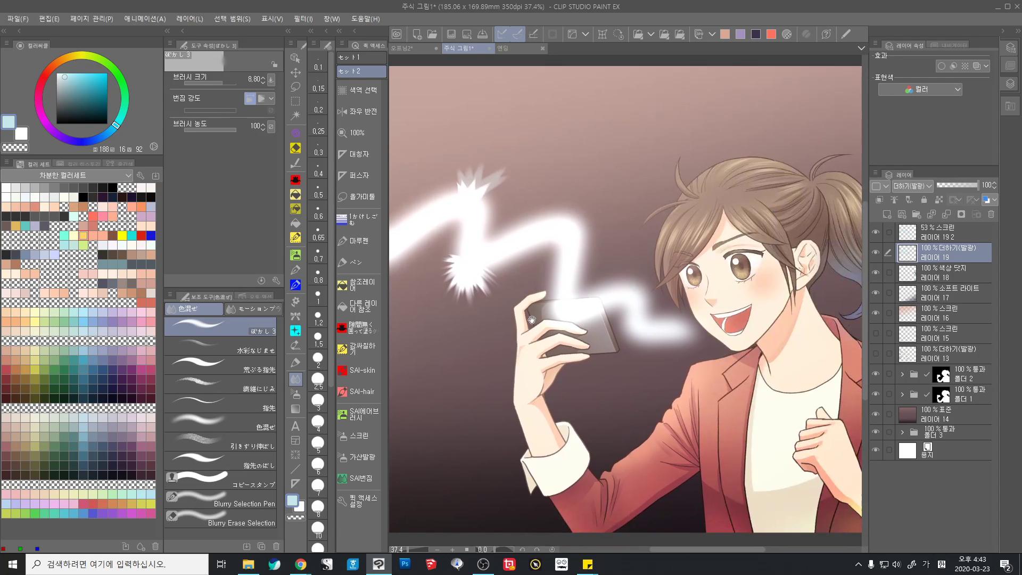
scroll(444, 225, up, 1)
scroll(579, 351, down, 3)
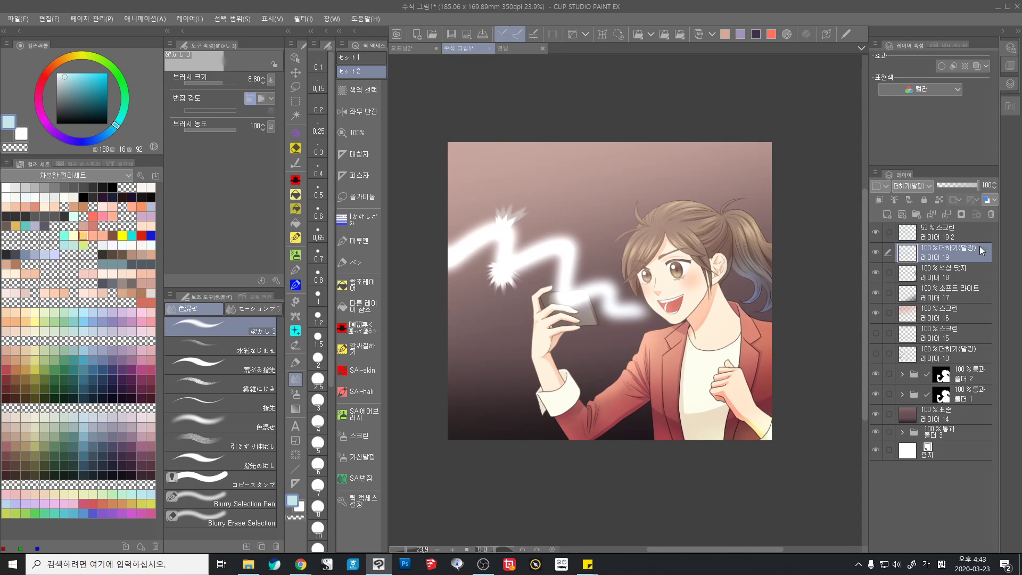
Delete the two demonstration glow layers 레이어 19 and 레이어 19 2
click(991, 214)
click(875, 250)
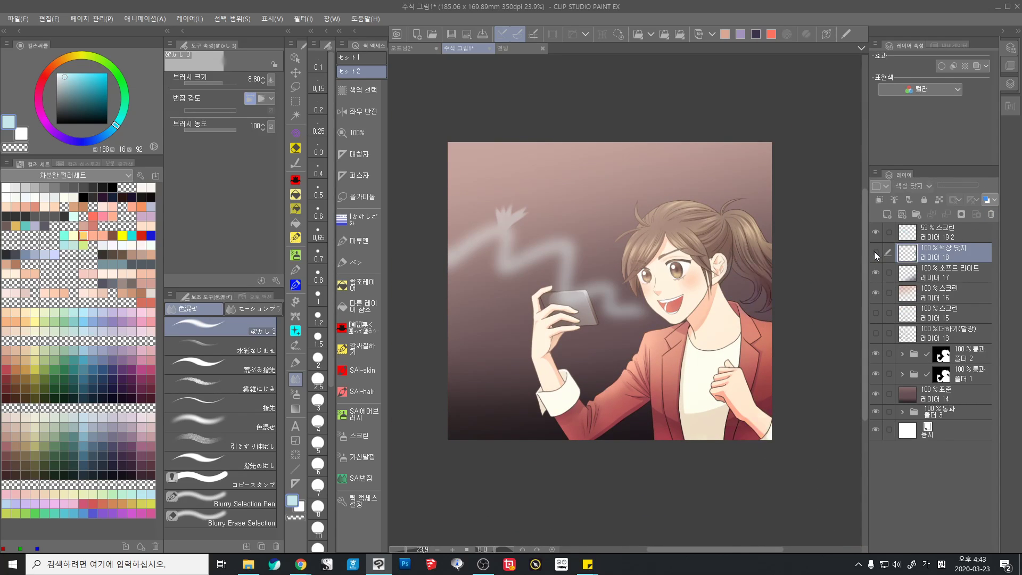
click(875, 250)
click(963, 234)
click(991, 215)
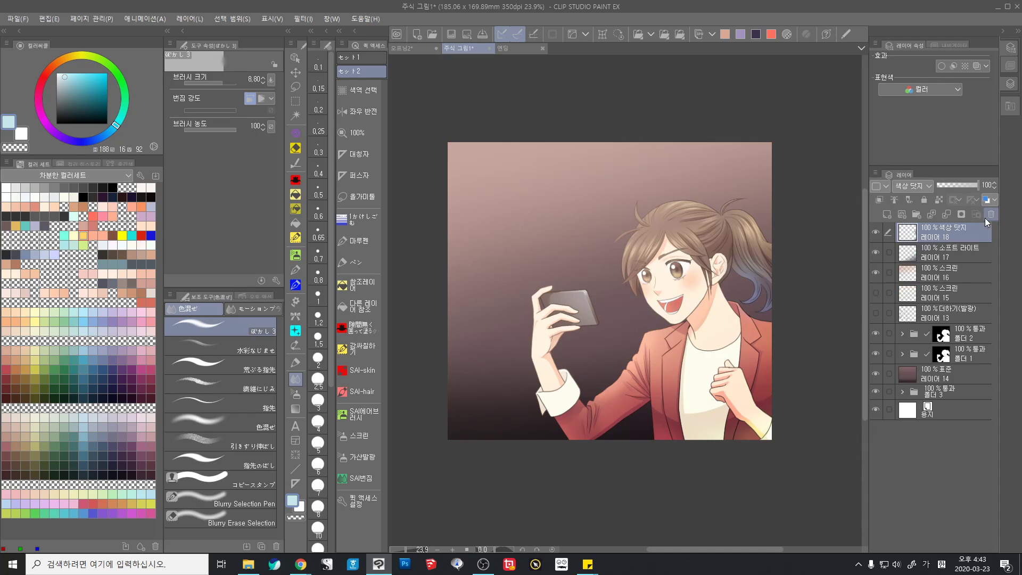
ctrl+click(605, 353)
alt+click(602, 353)
alt+click(600, 355)
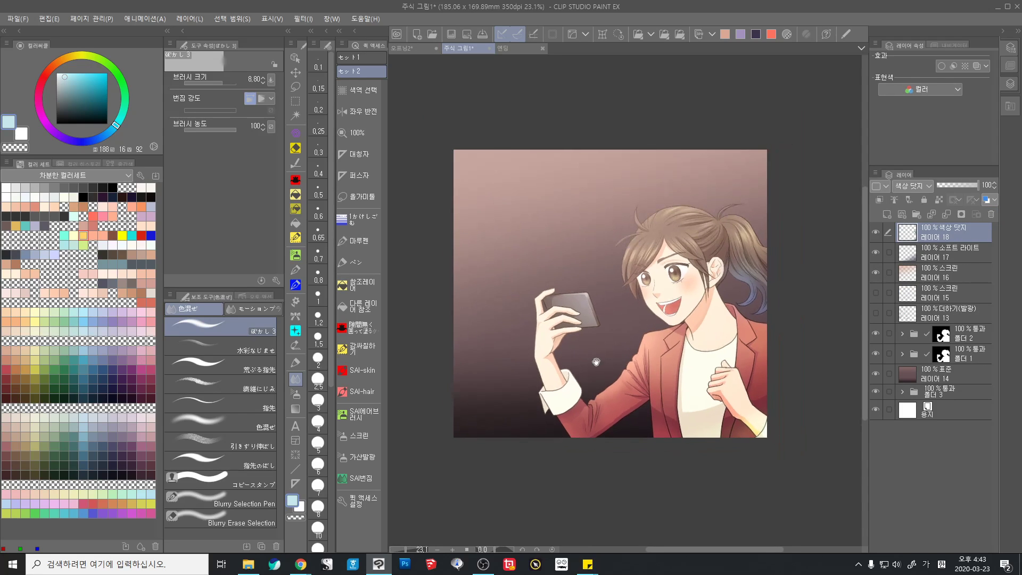
drag(595, 360, 522, 395)
ctrl+click(526, 374)
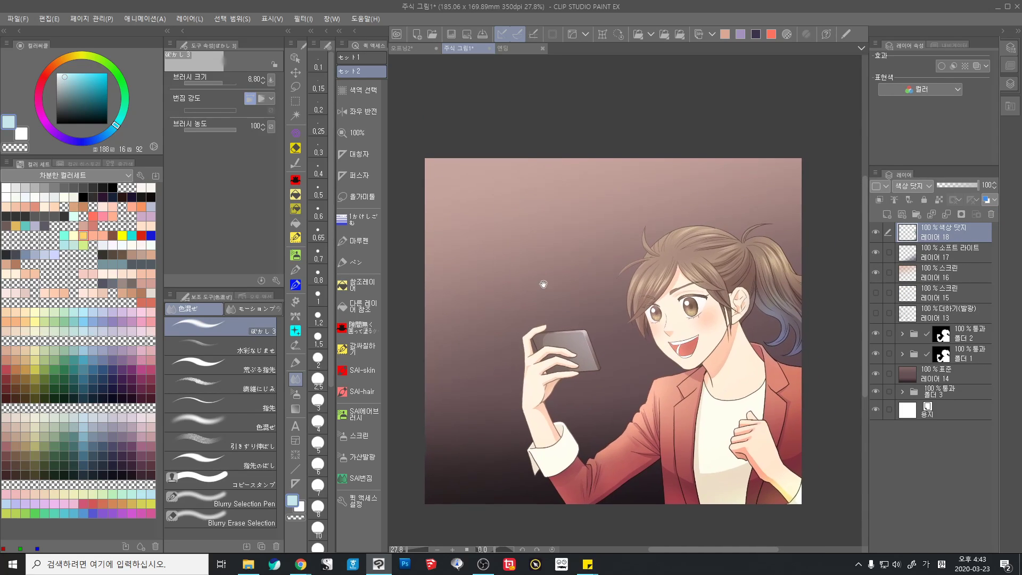
drag(511, 256, 514, 265)
drag(482, 304, 477, 253)
scroll(477, 254, down, 2)
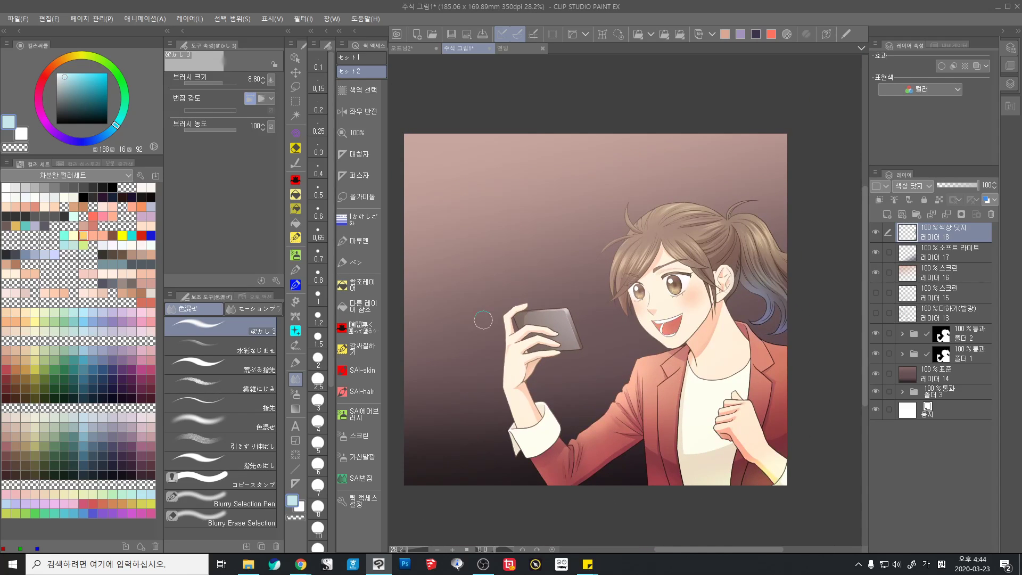
Draw a row of long vertical pale lines across the dark background and phone on 레이어 18 with 마루펜 at size 0.70
click(359, 240)
drag(456, 213, 460, 427)
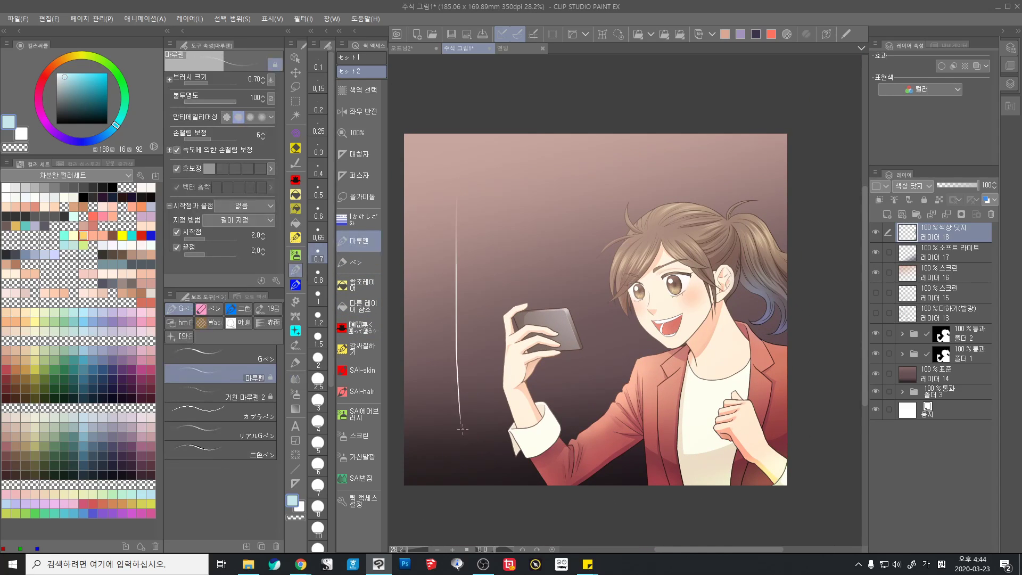
drag(481, 204, 480, 449)
mouse_move(504, 215)
mouse_down()
mouse_move(500, 452)
mouse_move(523, 472)
mouse_up()
mouse_move(559, 209)
mouse_down()
mouse_move(547, 405)
mouse_move(570, 466)
mouse_up()
drag(447, 266, 444, 460)
drag(425, 240, 422, 485)
drag(413, 356, 404, 485)
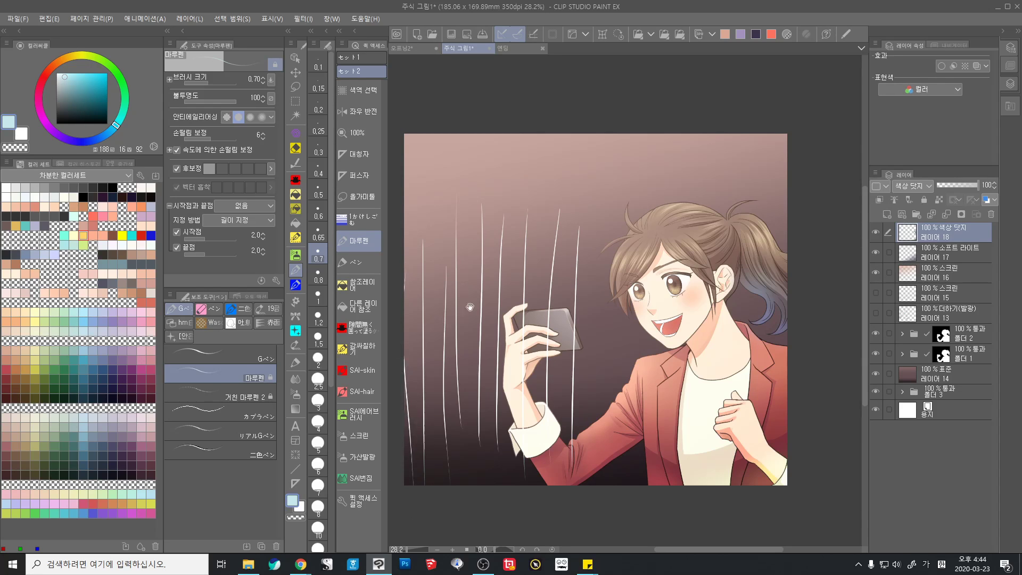
click(495, 326)
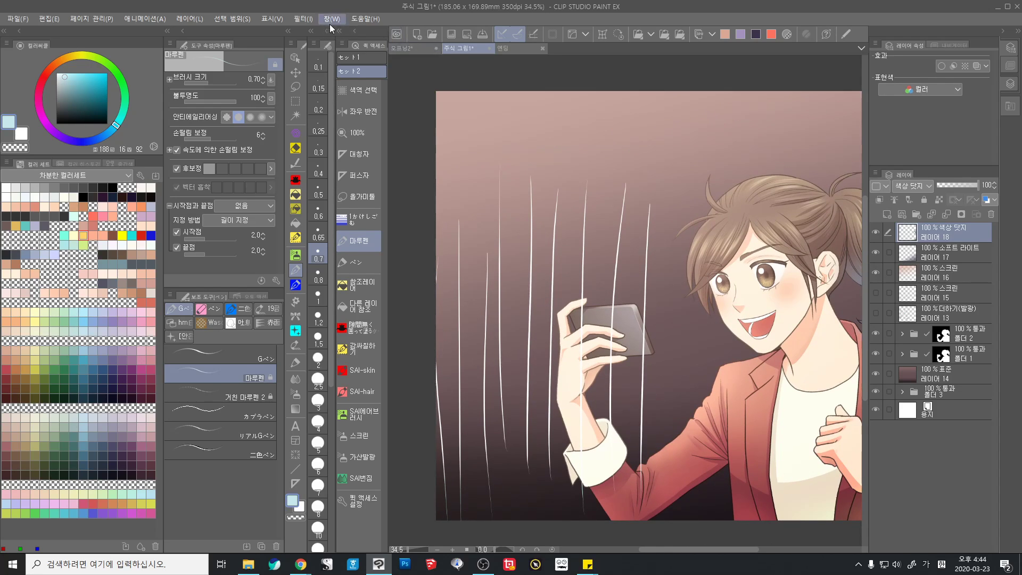
Try the 이동흐리기 motion blur on the lines of 레이어 18 with various angles and distances, and cancel it
click(331, 19)
mouse_move(344, 96)
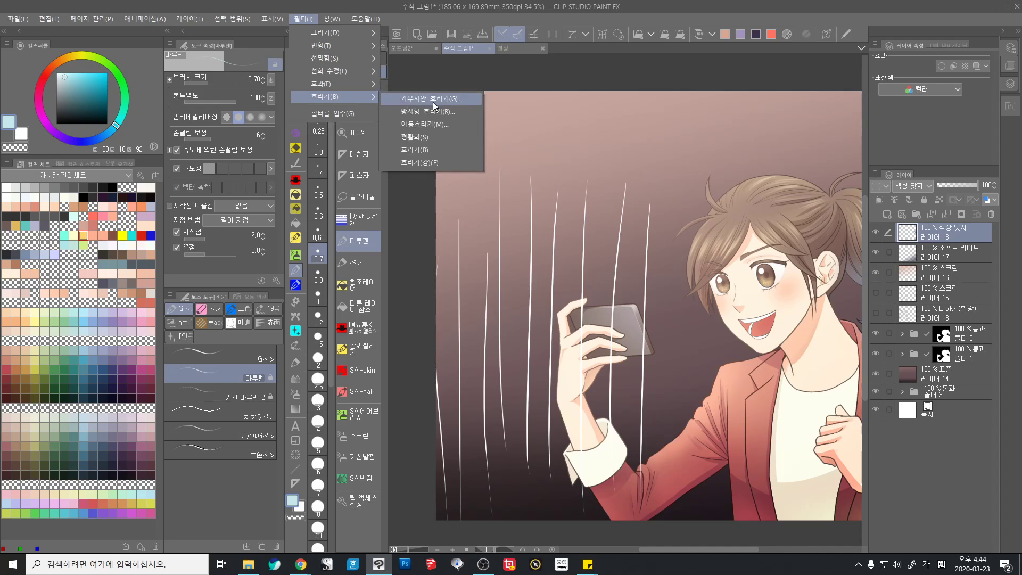
click(456, 126)
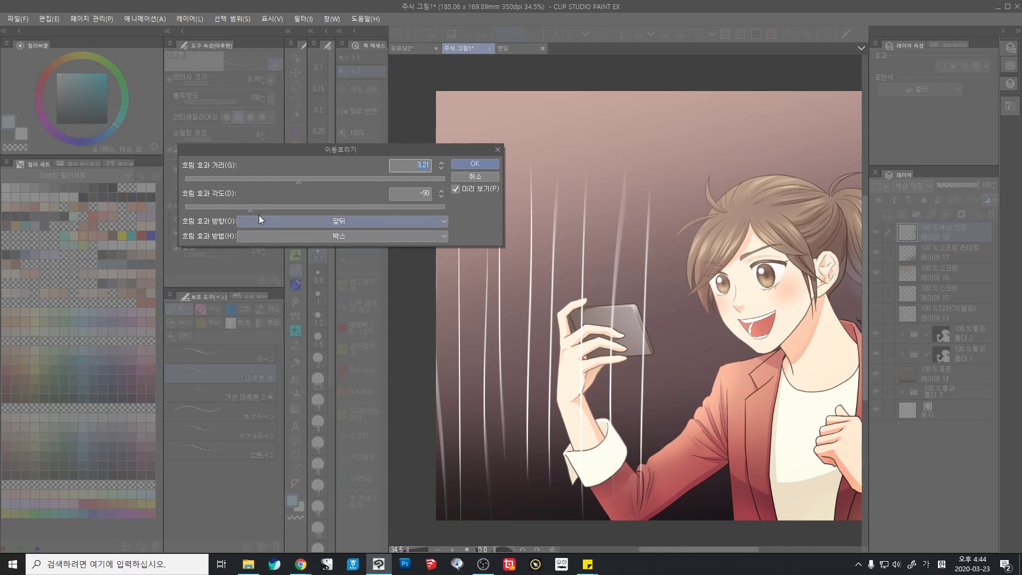
drag(266, 210, 308, 206)
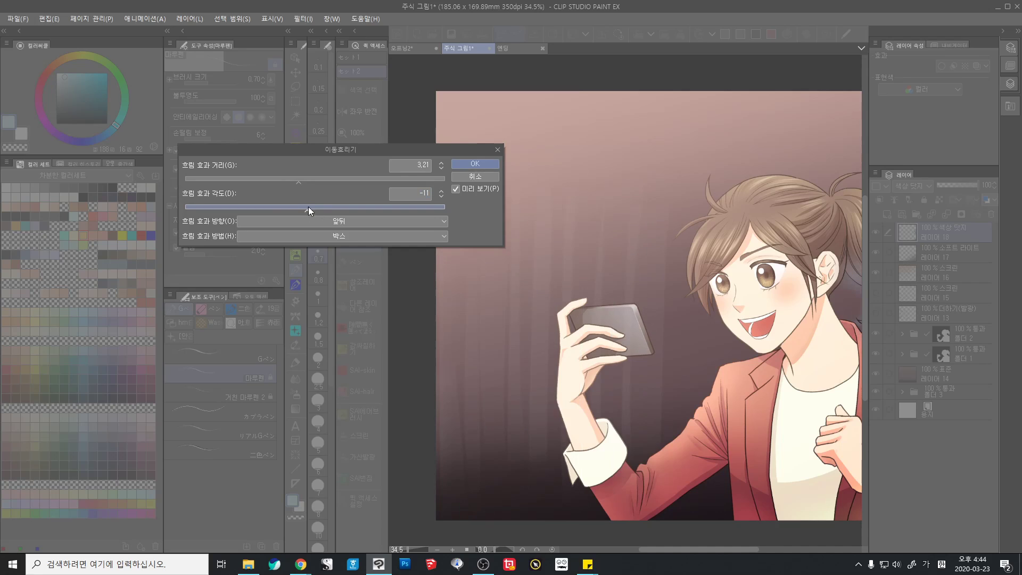
click(247, 212)
click(228, 212)
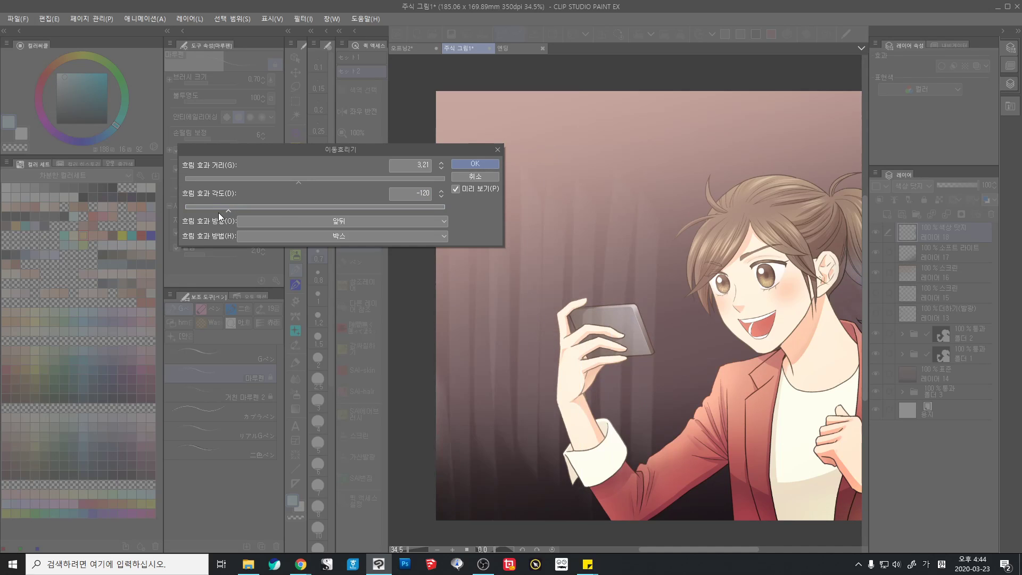
click(236, 212)
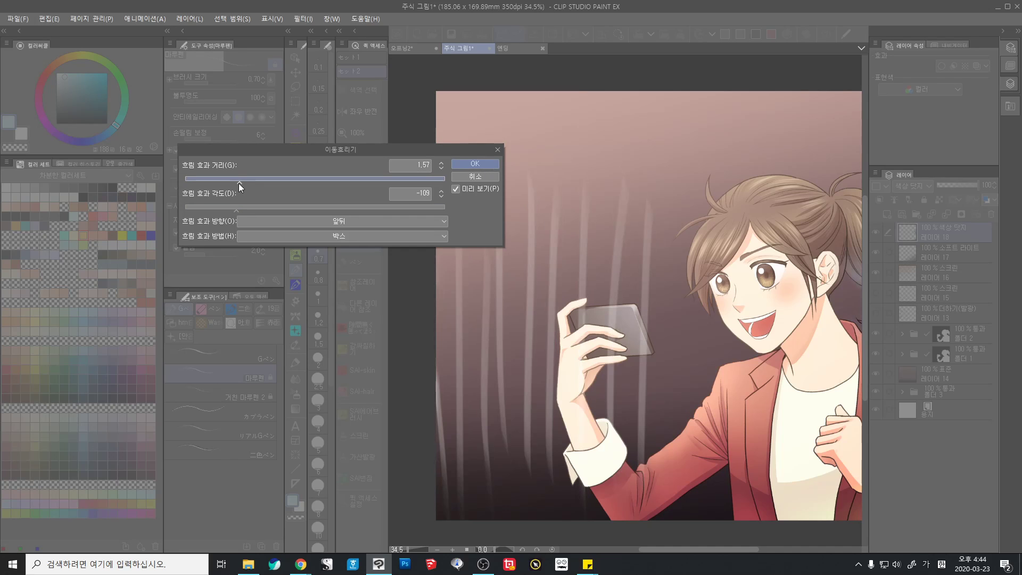
drag(299, 179, 318, 177)
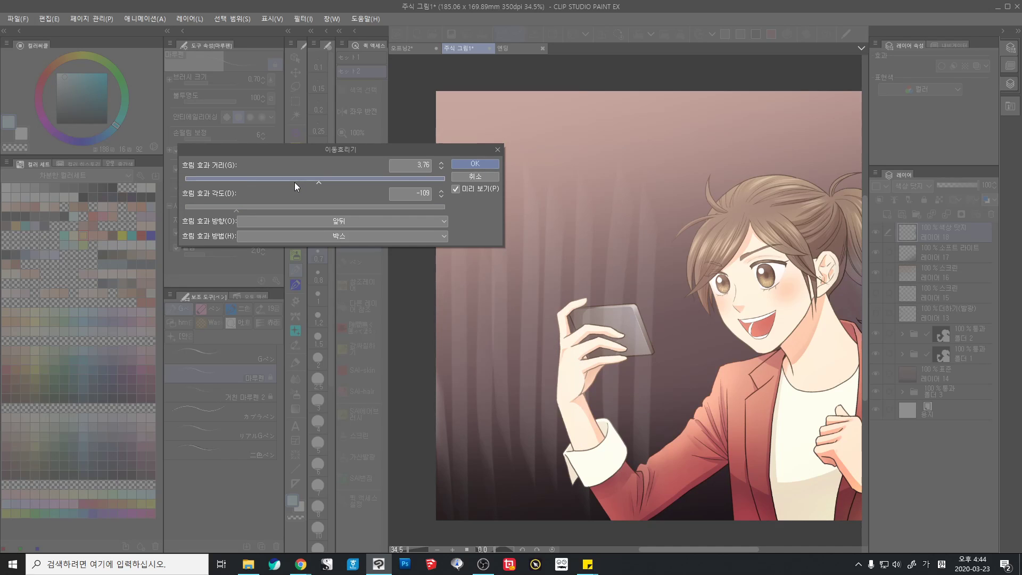
click(295, 182)
click(485, 175)
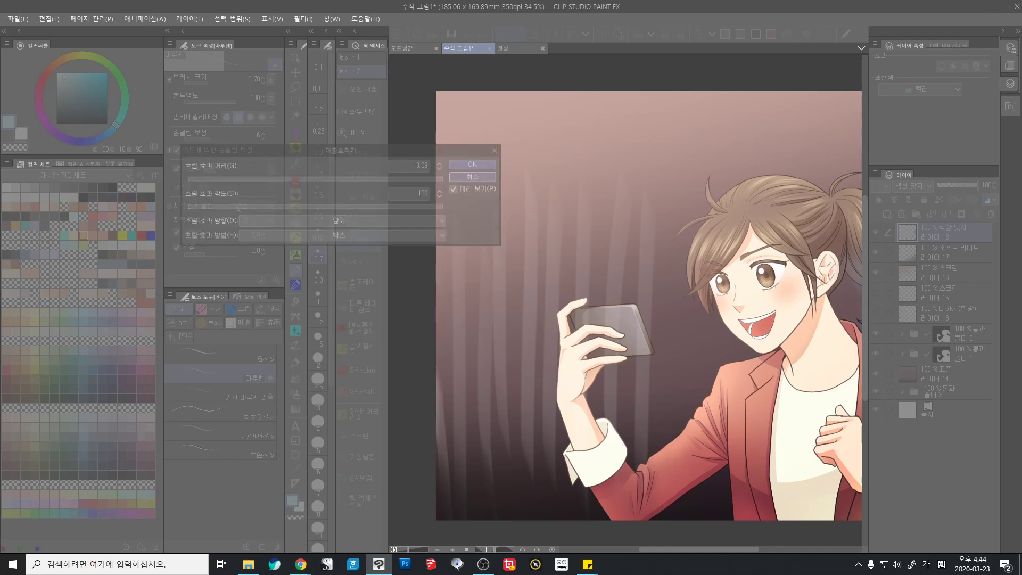
Duplicate 레이어 18 and apply 이동흐리기 to the copy with distance 3.69 and angle -69
key(ctrl+c)
key(ctrl+v)
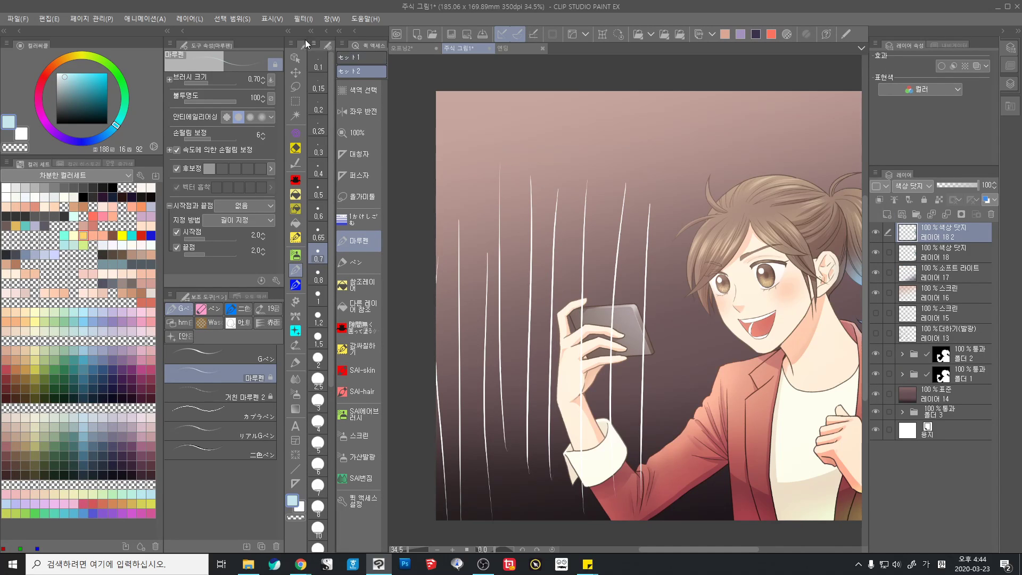
click(301, 19)
mouse_move(337, 95)
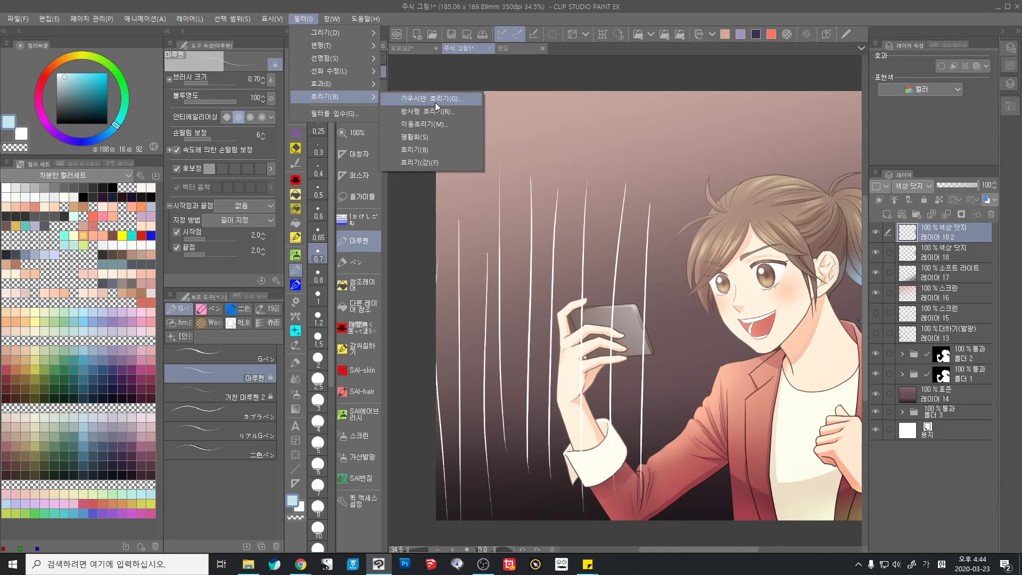
click(434, 124)
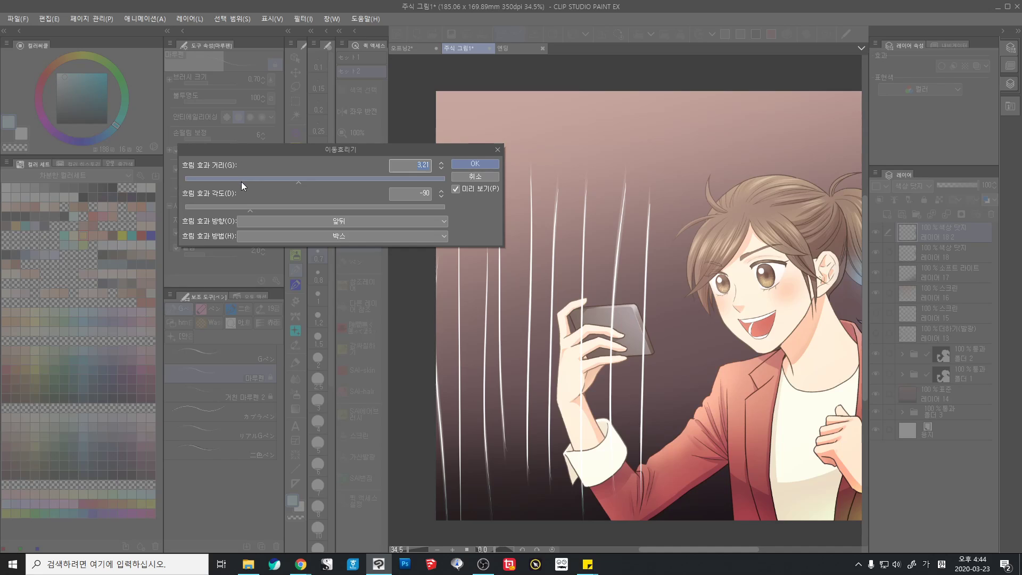
click(318, 181)
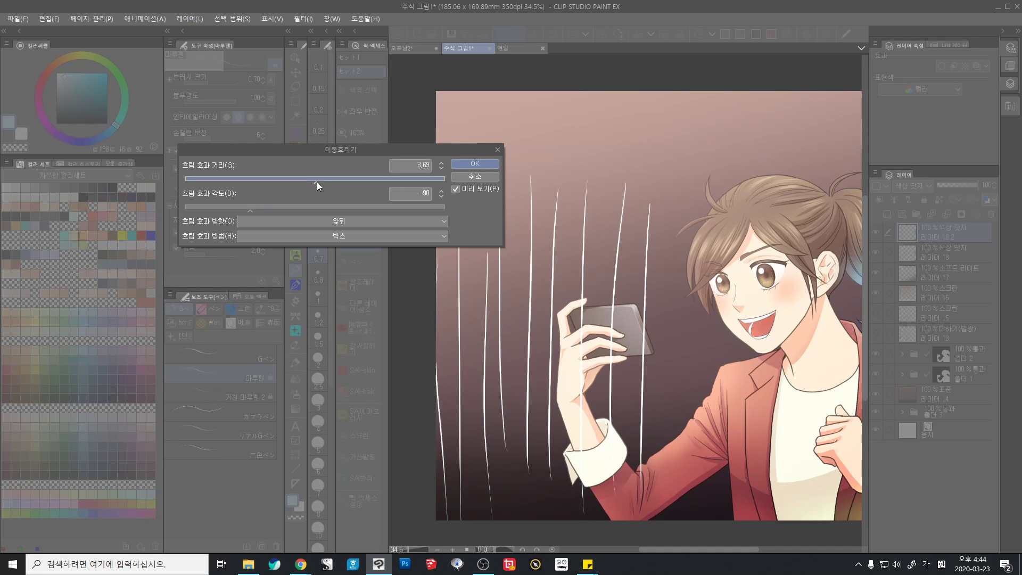
click(289, 207)
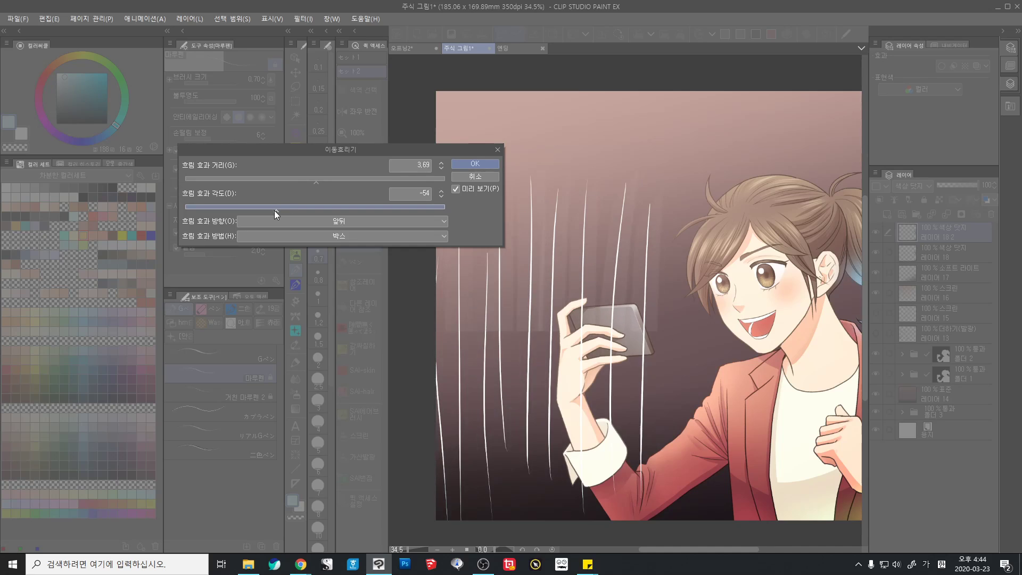
click(265, 211)
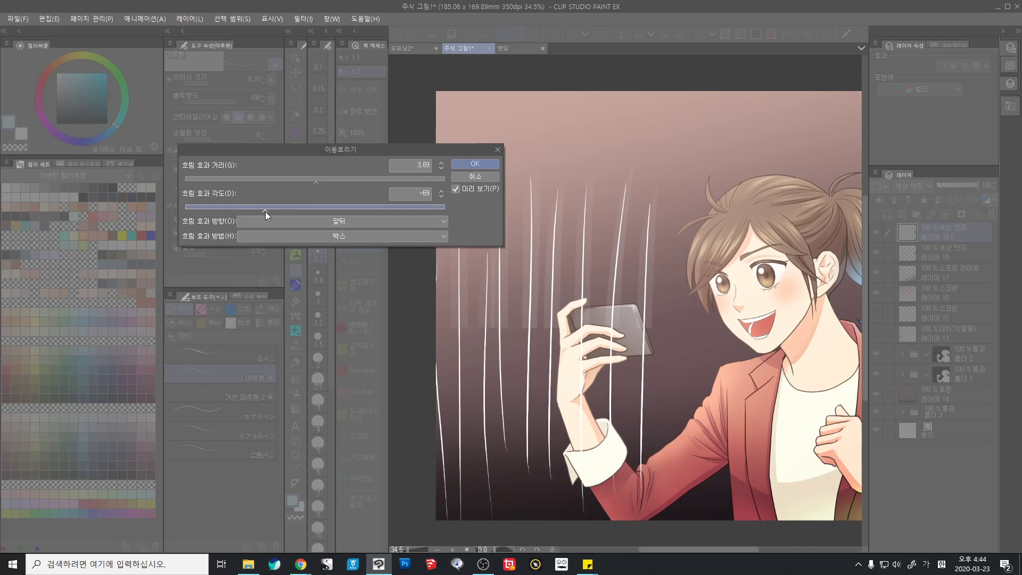
click(458, 164)
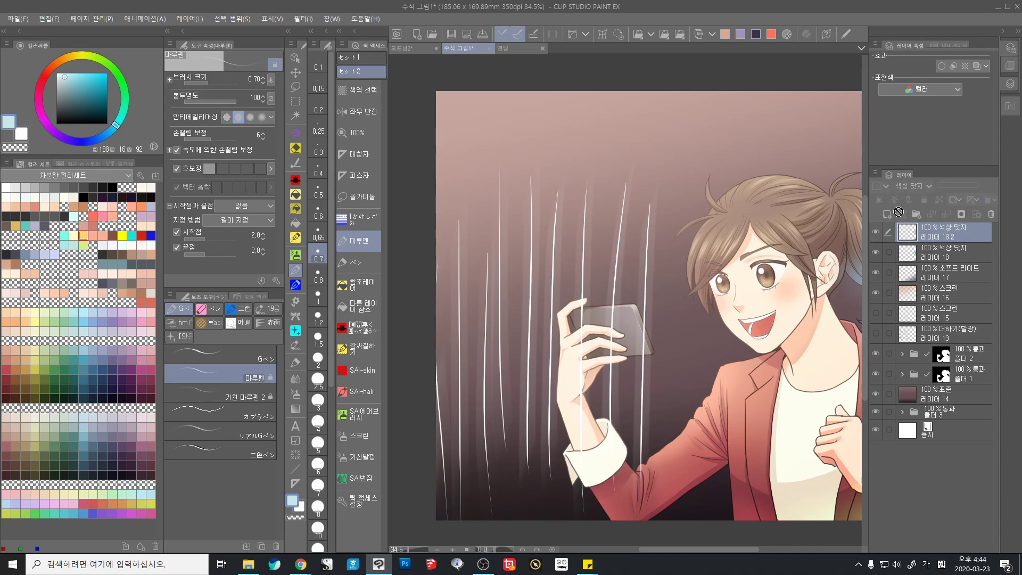
Duplicate the blurred line layer twice, comparing the streaks with and without the copies by undoing and redoing them
drag(898, 212, 887, 215)
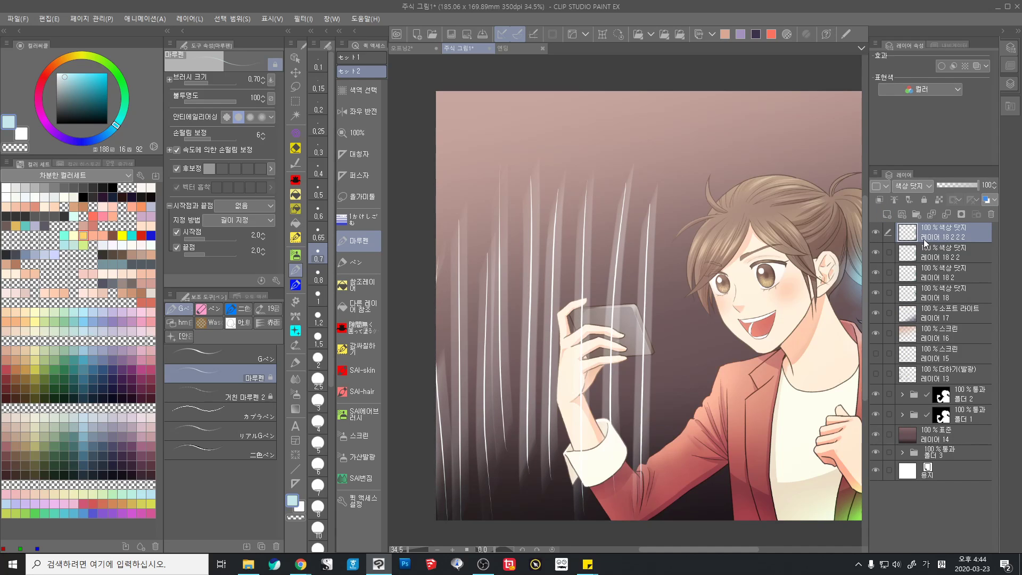
key(ctrl+z)
key(ctrl+z)
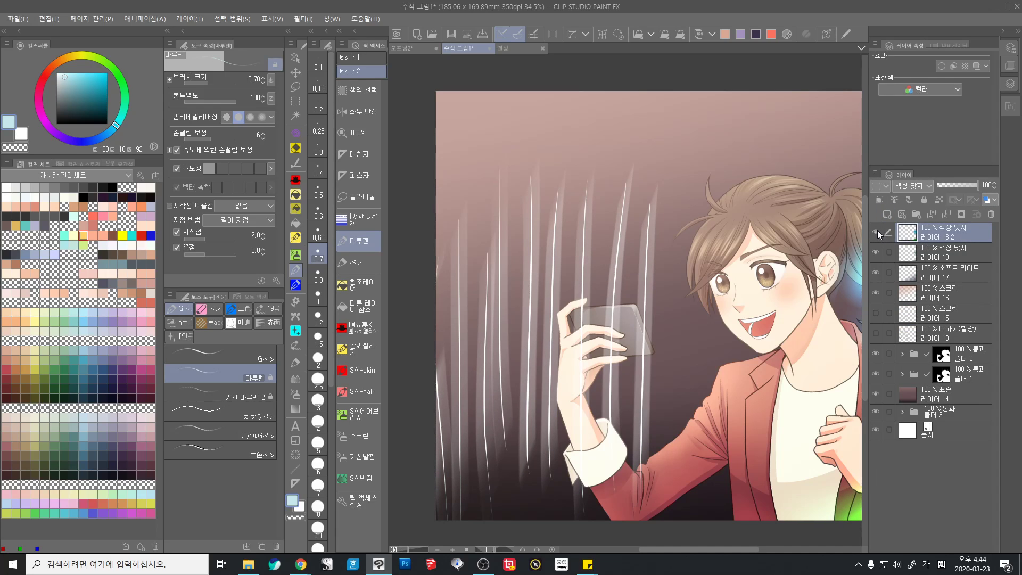
key(ctrl+z)
key(ctrl+y)
key(ctrl+y)
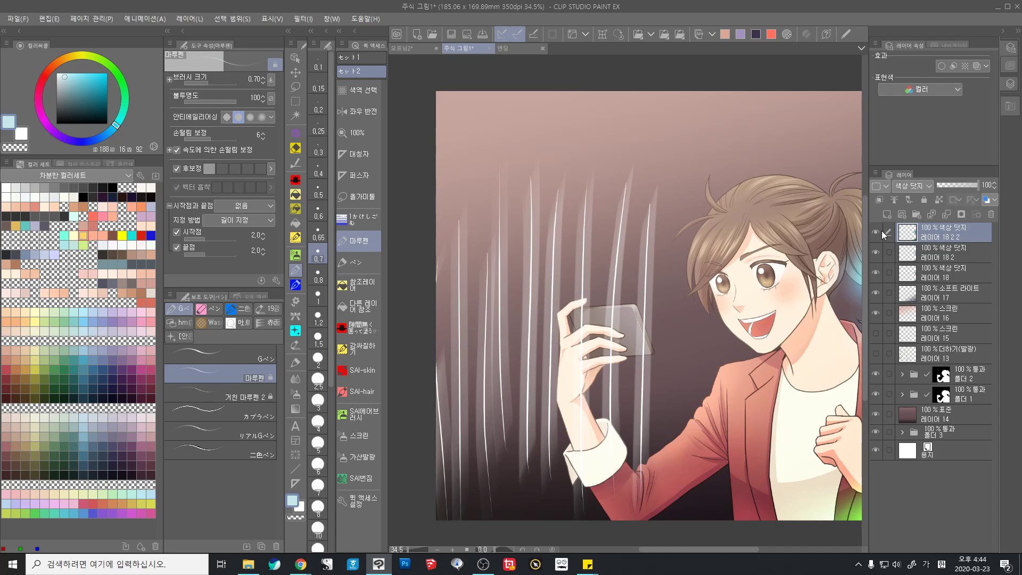
key(ctrl+y)
Point out the 이동흐리기 filter again and examine the streaks, ponytail glow and sleeve glow across the illustration
scroll(551, 288, down, 2)
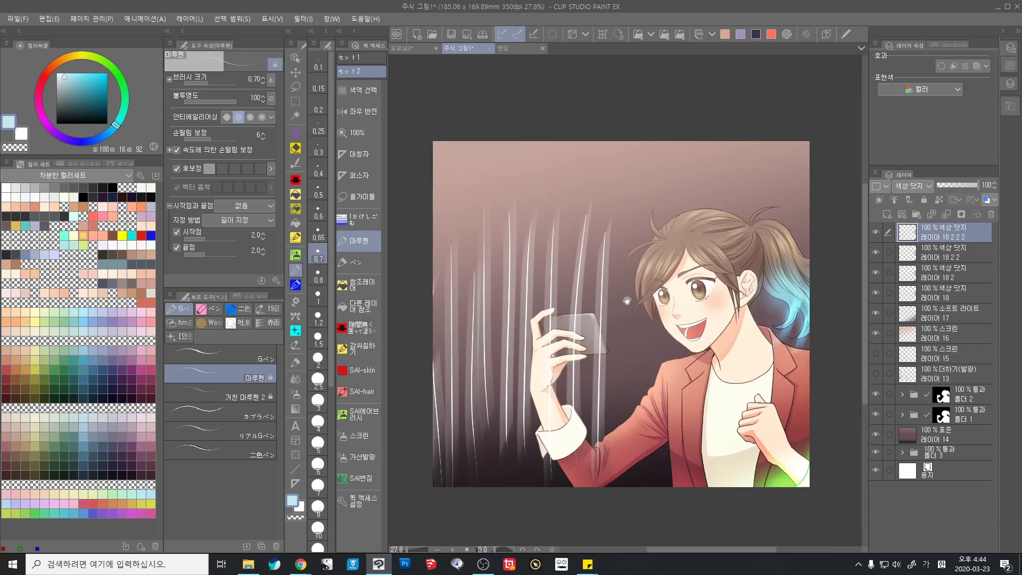
scroll(552, 288, up, 2)
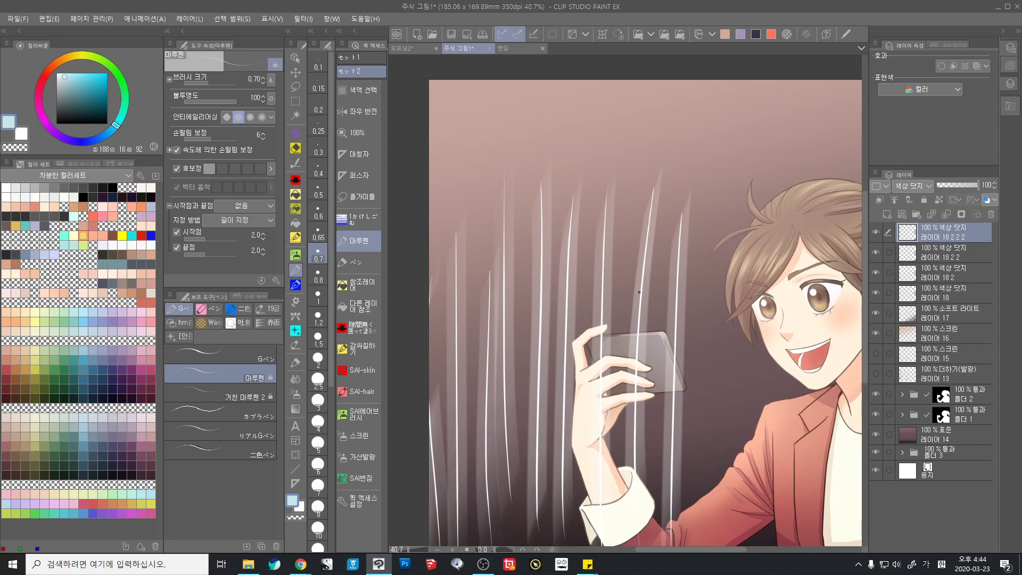
click(331, 21)
mouse_move(302, 21)
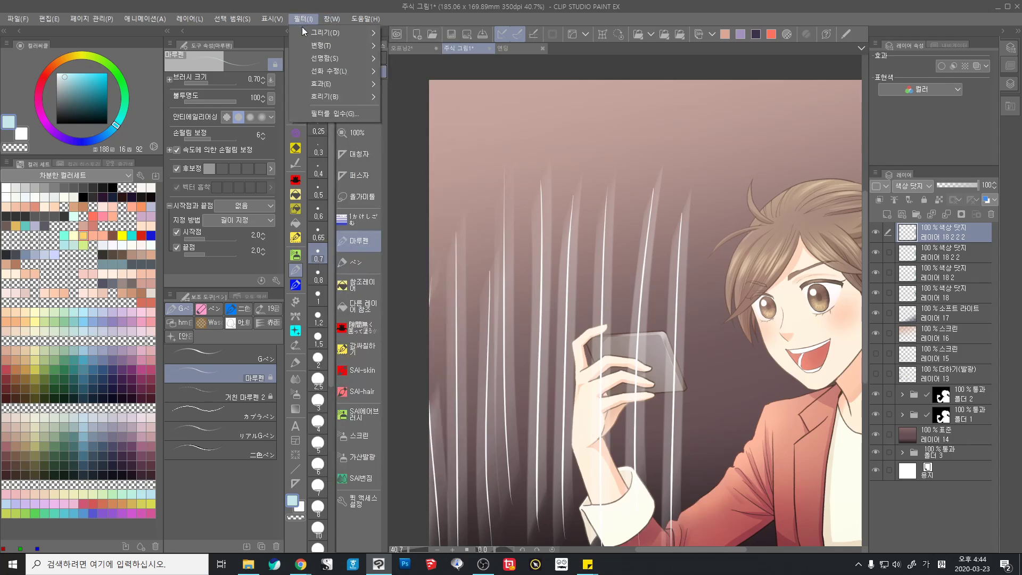
mouse_move(328, 98)
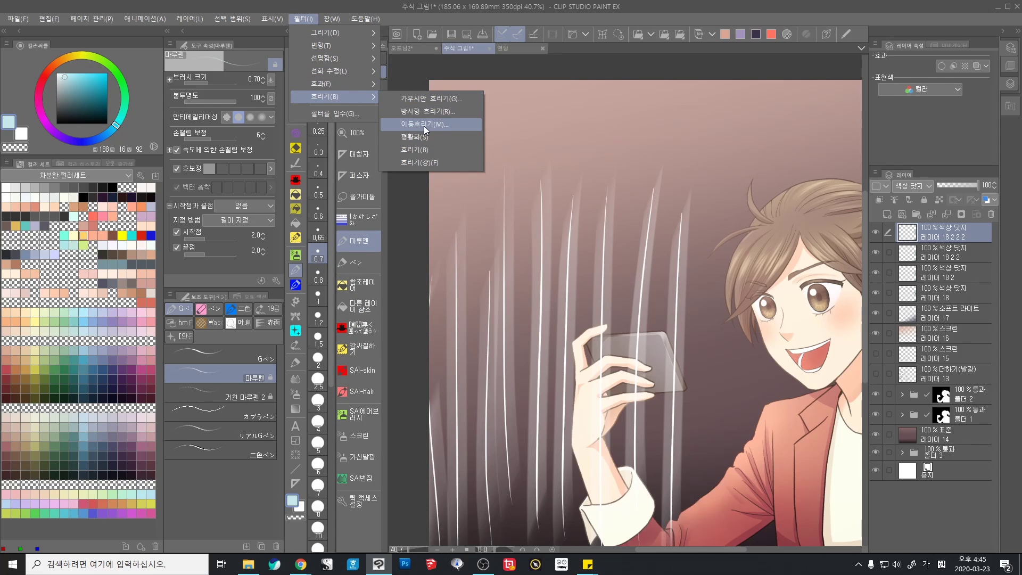
click(747, 33)
scroll(692, 223, down, 3)
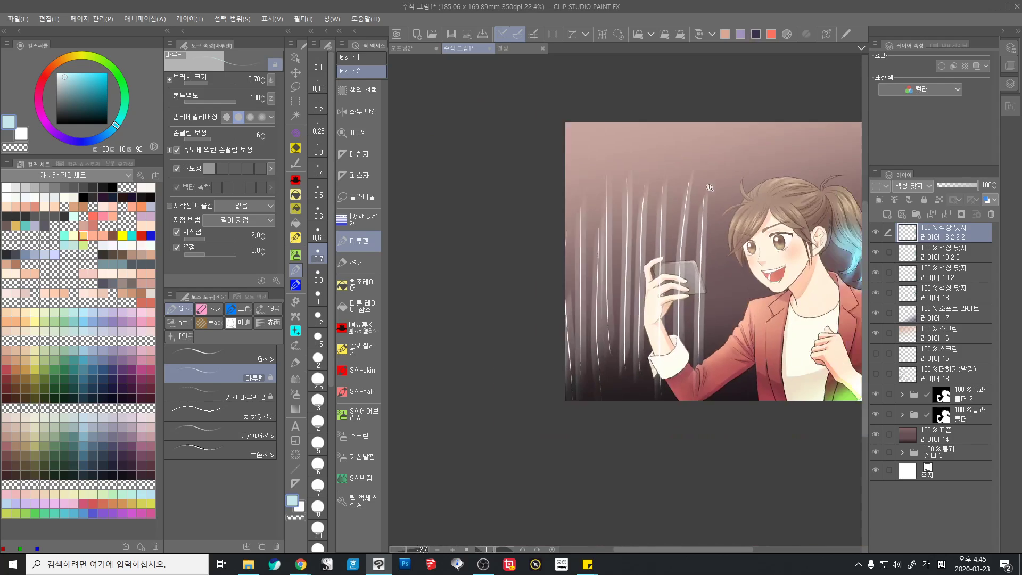
drag(689, 223, 564, 248)
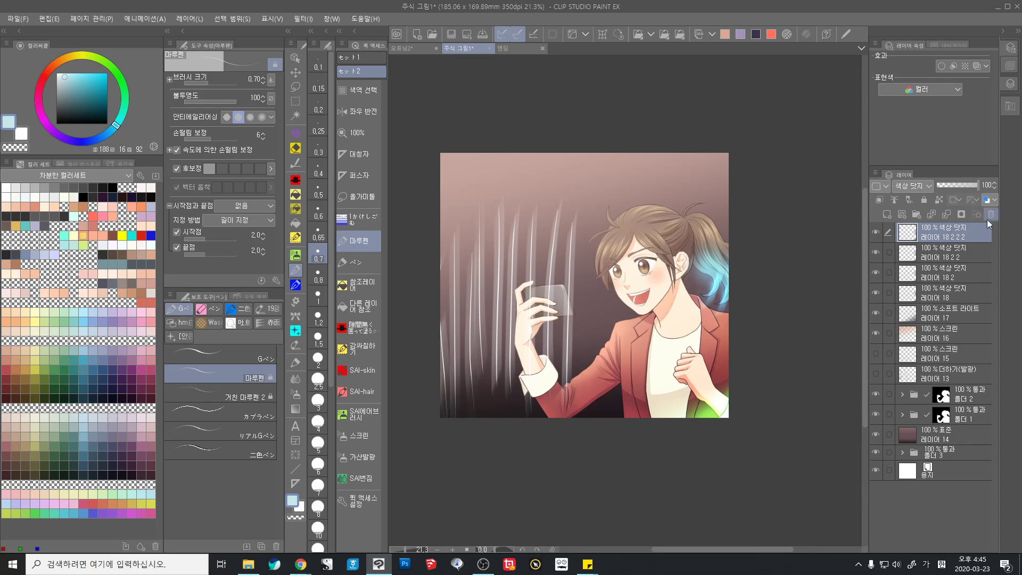
scroll(619, 333, up, 3)
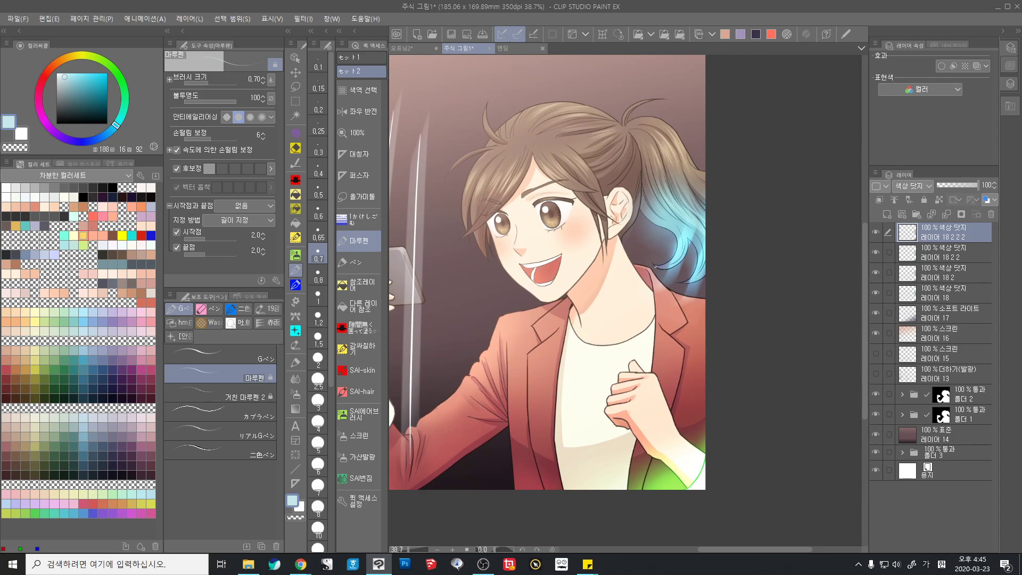
drag(526, 241, 544, 229)
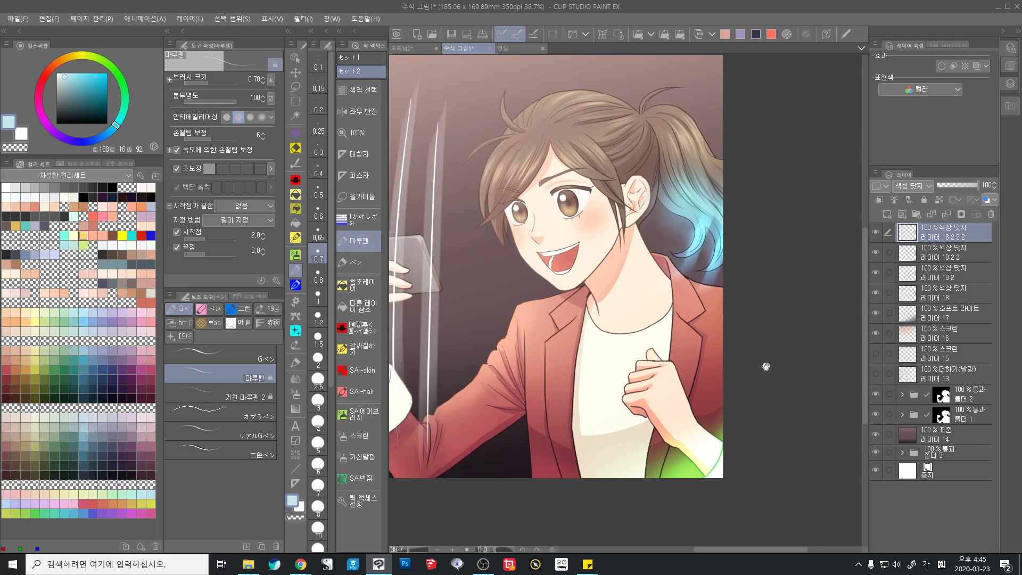
Delete all effect layers from 레이어 18 2 2 2 down to 레이어 13 together
shift+click(944, 372)
click(991, 214)
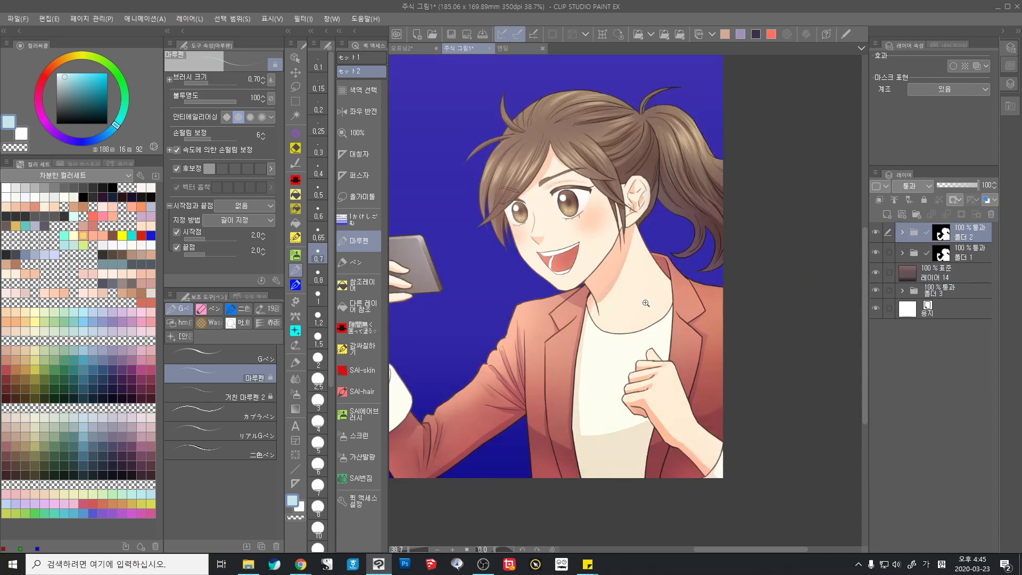
scroll(645, 303, down, 3)
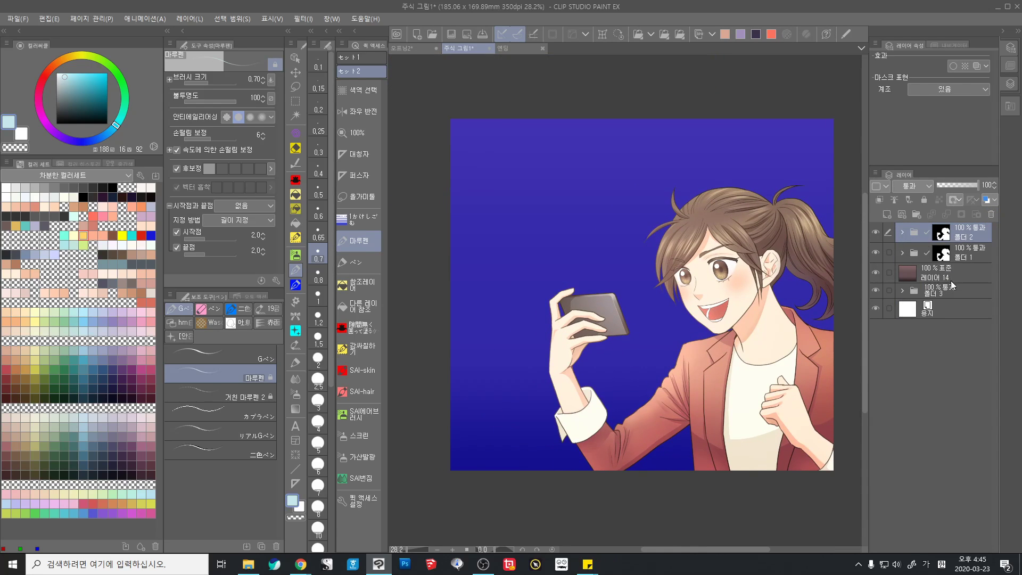
Examine the mask area of 폴더 2 with the background 레이어 14 hidden, and show and select that layer again
click(950, 273)
click(947, 232)
click(874, 273)
scroll(612, 192, up, 5)
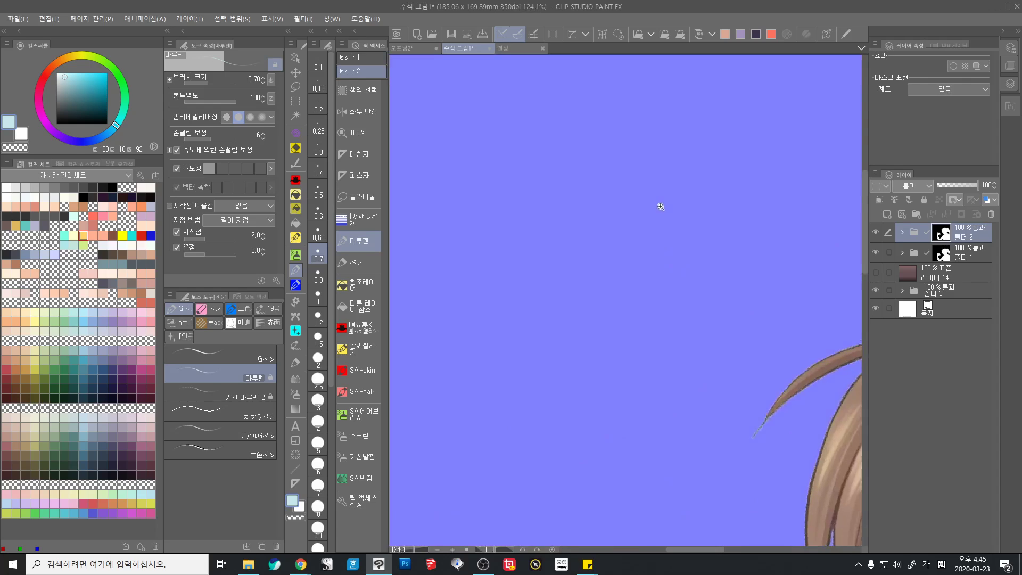
drag(634, 273, 630, 228)
scroll(631, 228, down, 5)
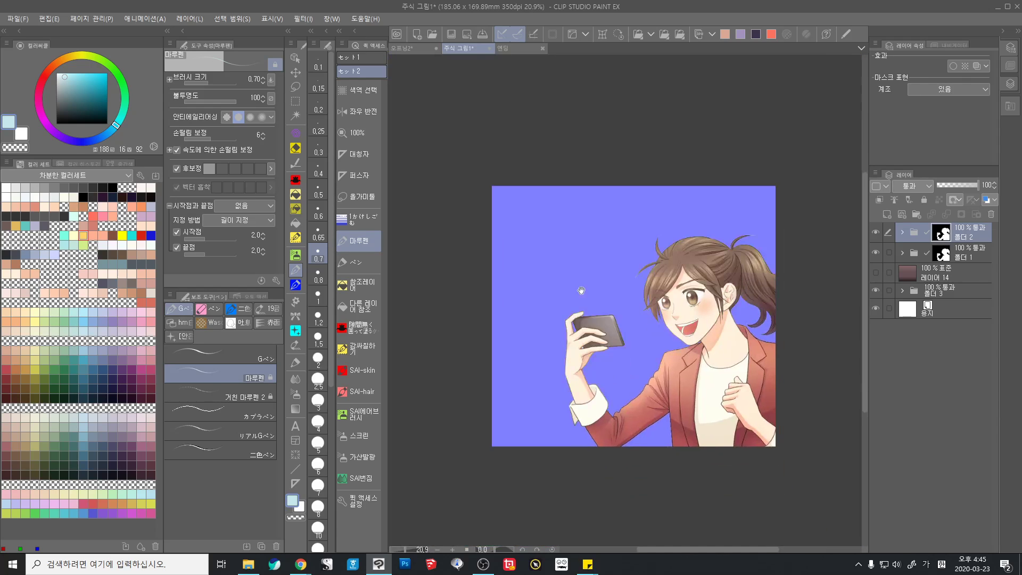
click(875, 273)
click(947, 273)
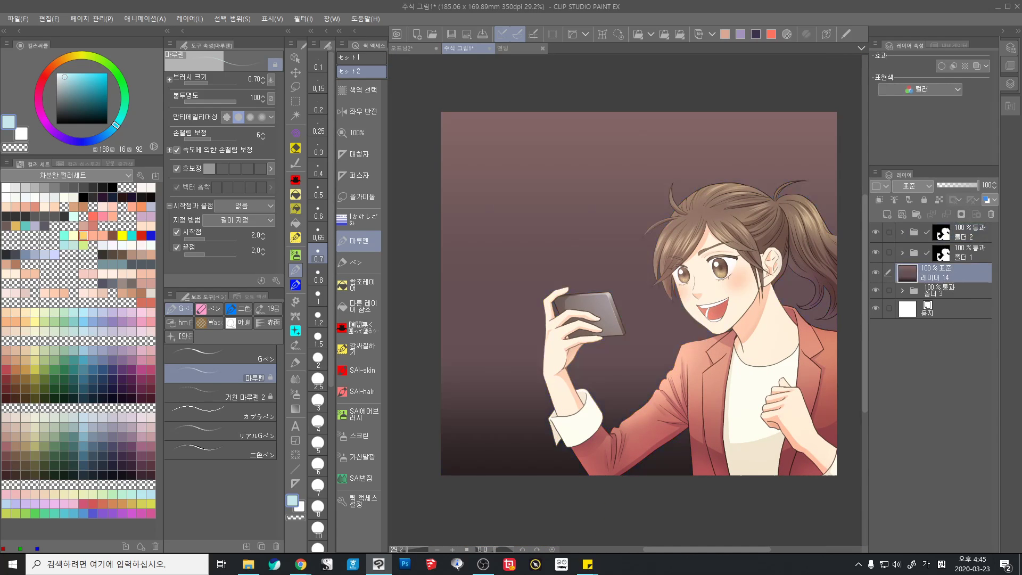
Disable the mask of 폴더 2 and enable it again to show what the mask does
click(969, 240)
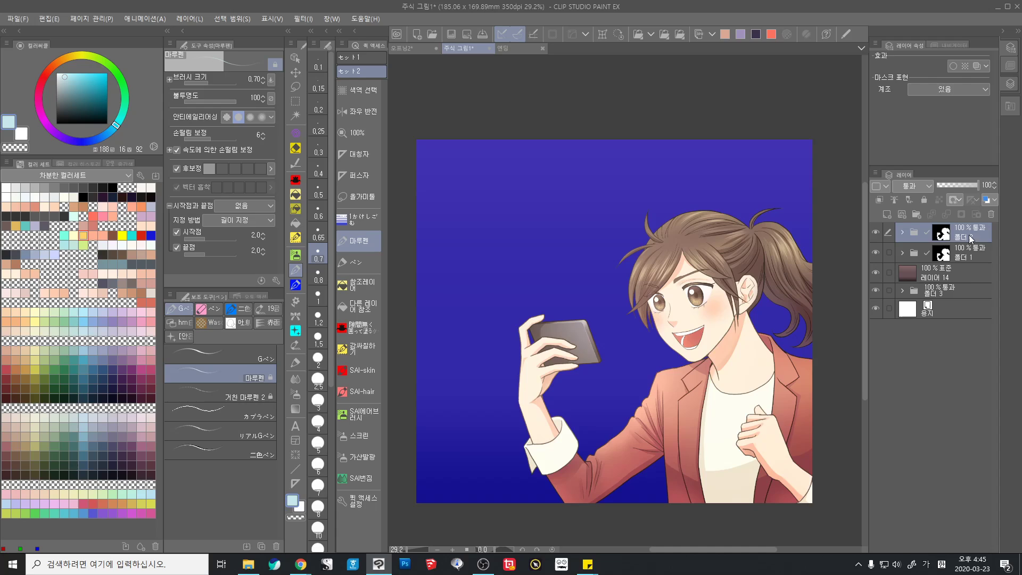
click(960, 200)
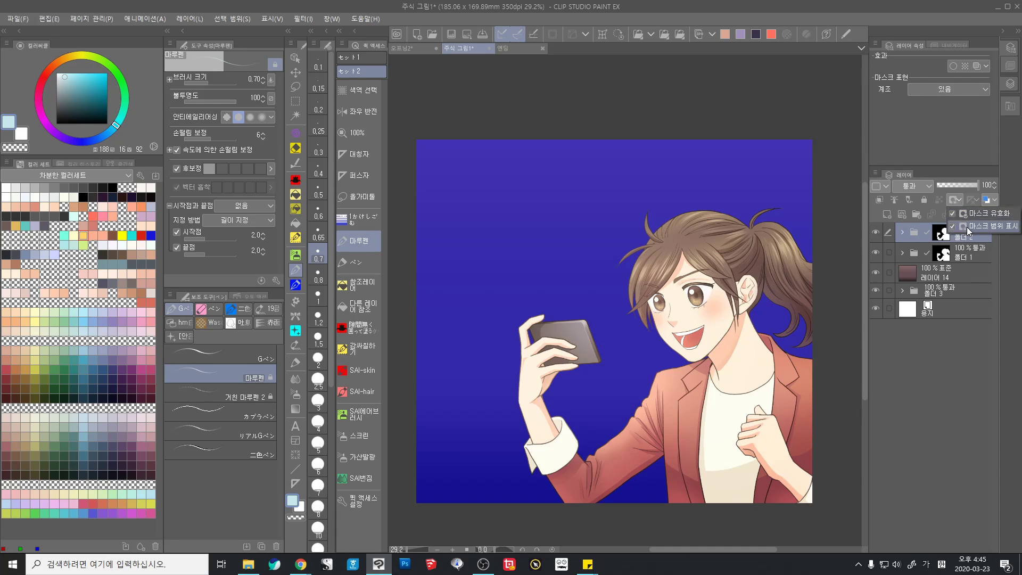
click(969, 213)
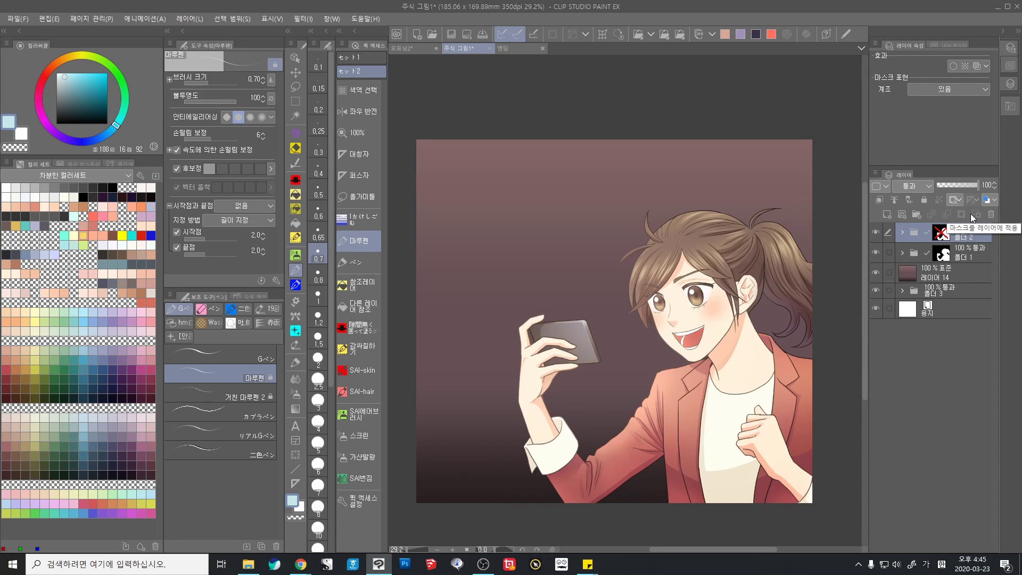
click(959, 198)
click(958, 213)
click(957, 199)
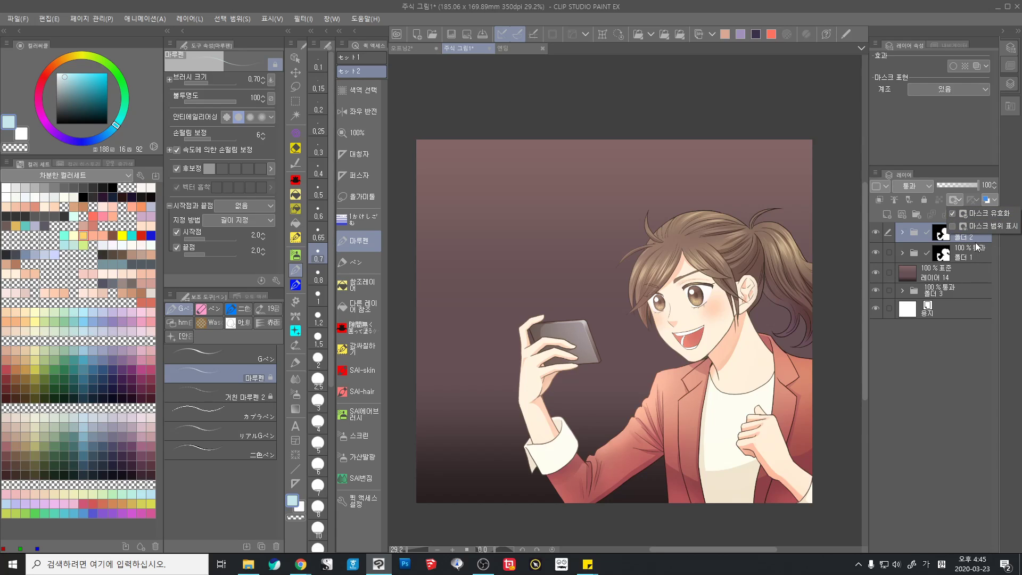
Compare the canvas with 폴더 2, 폴더 1 and 레이어 14 selected in turn to see which one displays its mask area
click(975, 242)
click(963, 267)
click(960, 235)
click(957, 257)
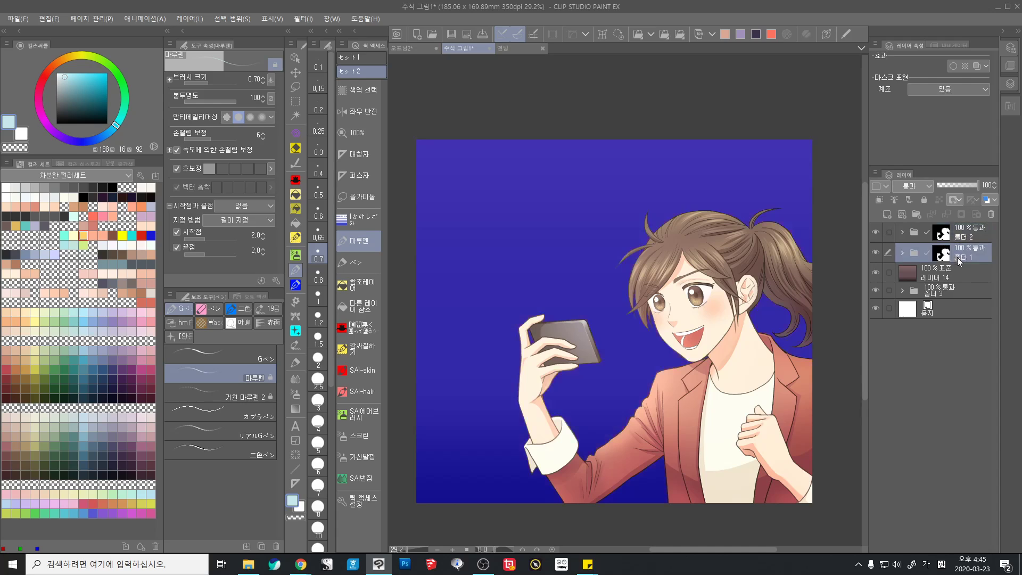
click(953, 273)
click(963, 236)
click(964, 260)
click(963, 233)
click(963, 258)
click(966, 240)
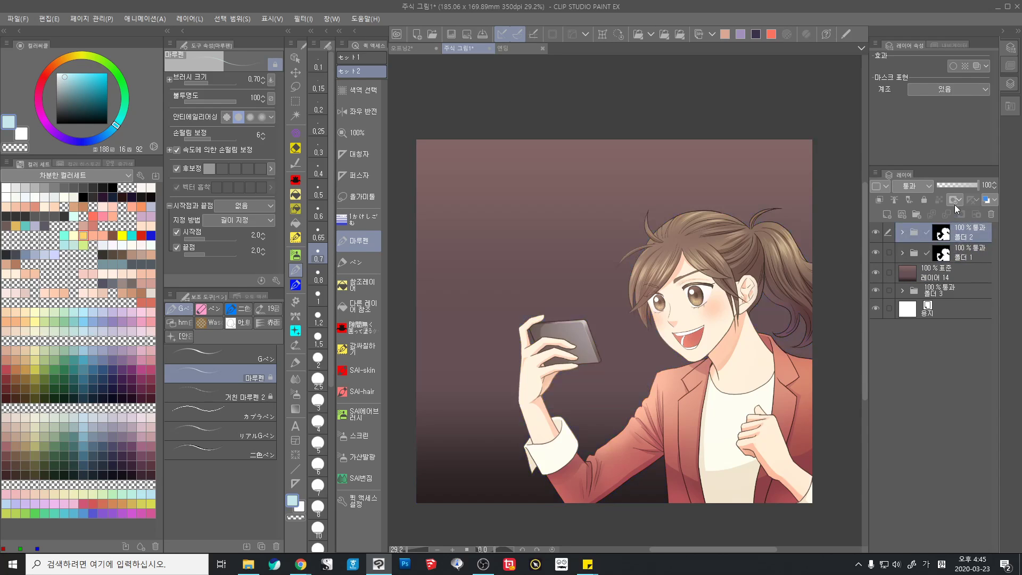
Turn on the mask area display (마스크 범위 표시) for 폴더 2 and select the paper layer 용지
click(954, 199)
click(965, 230)
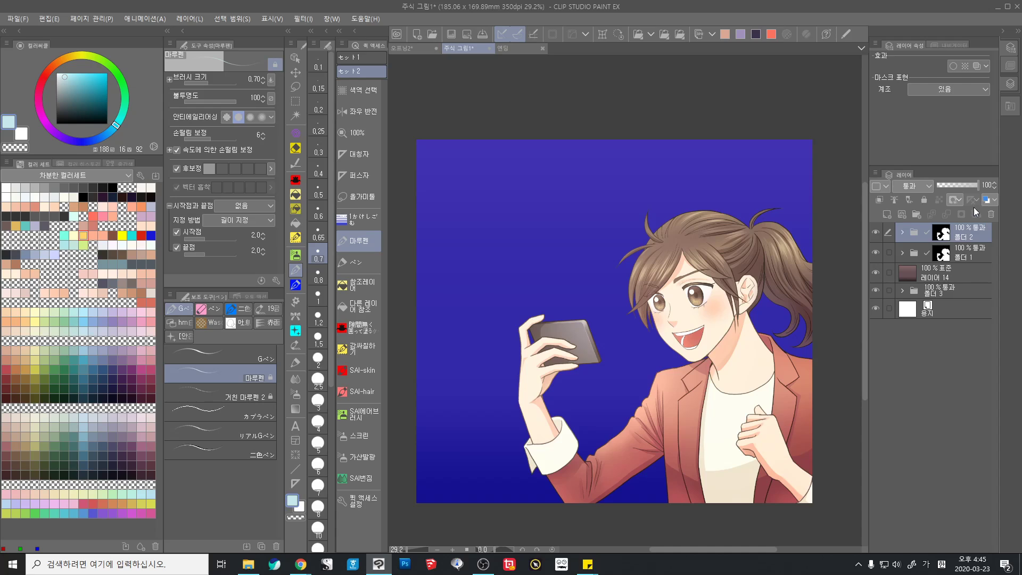
click(947, 312)
scroll(780, 392, down, 1)
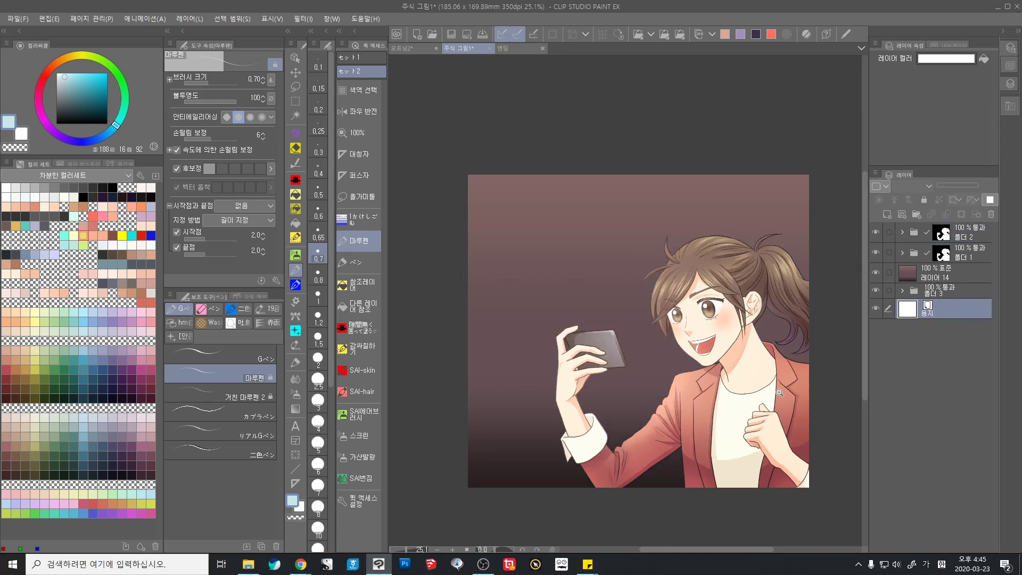
scroll(651, 353, up, 1)
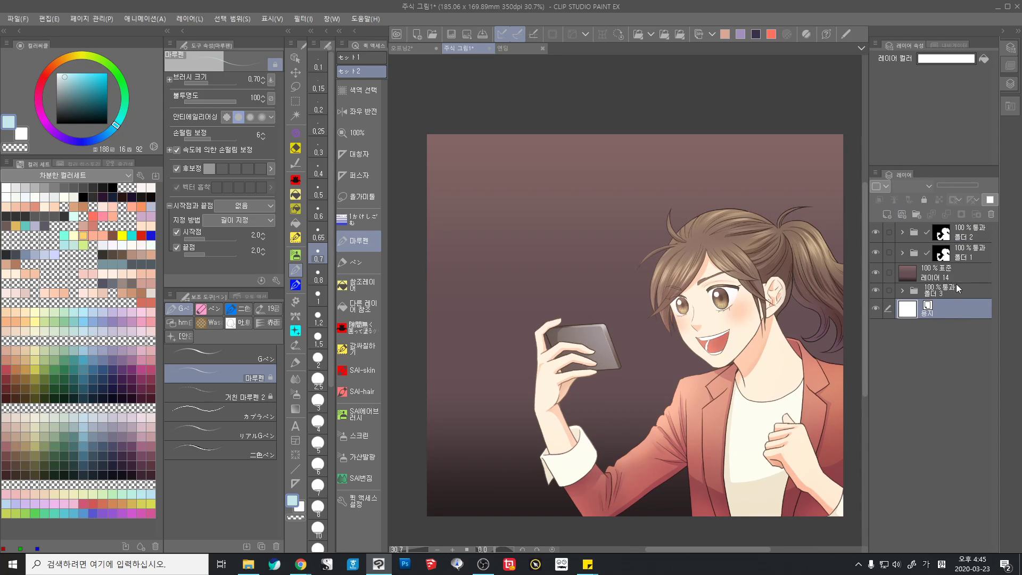
Create a new layer above 폴더 2 and look through its blending modes, keeping it at 표준
click(964, 234)
click(888, 214)
click(921, 188)
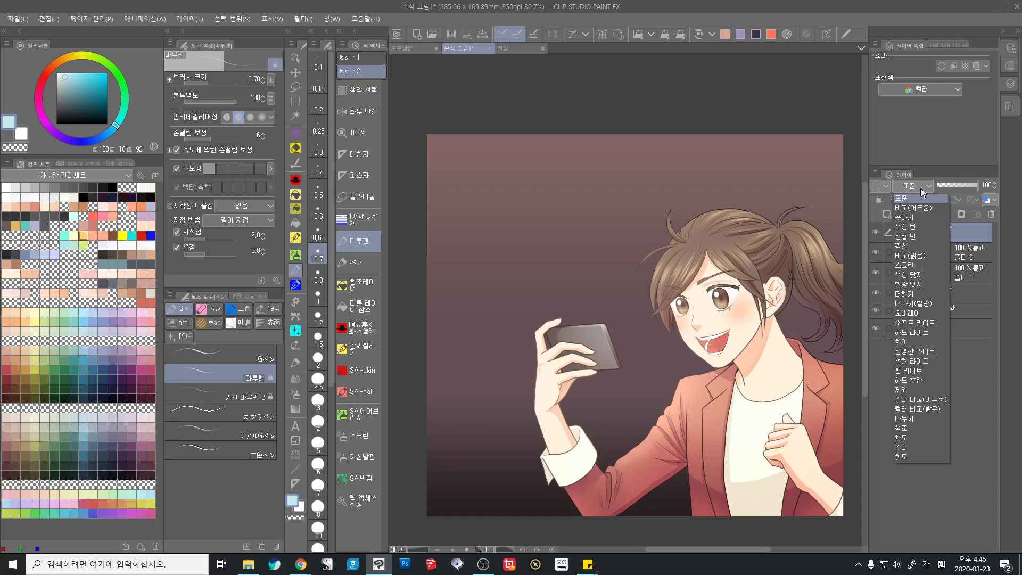
click(921, 188)
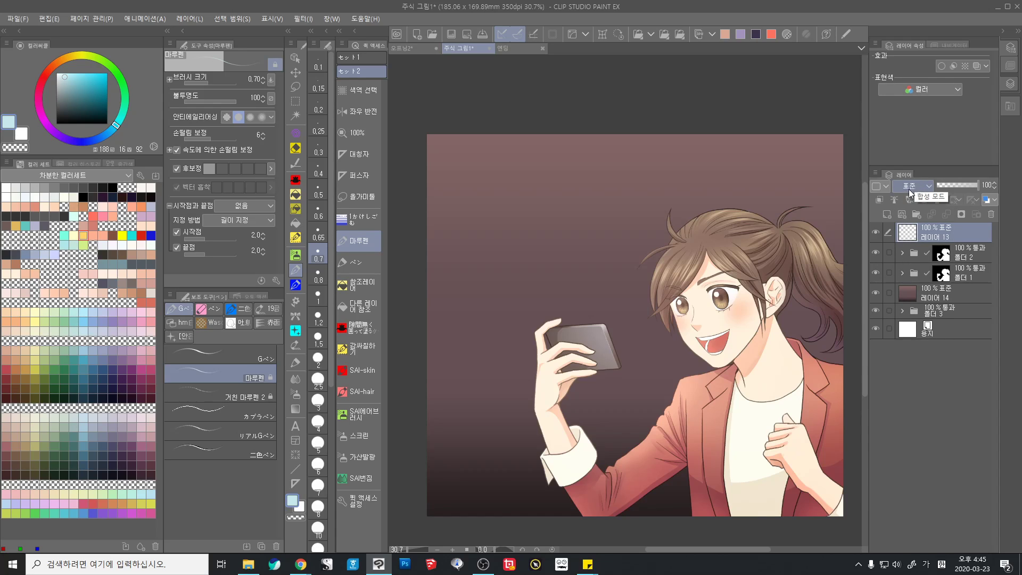
click(919, 187)
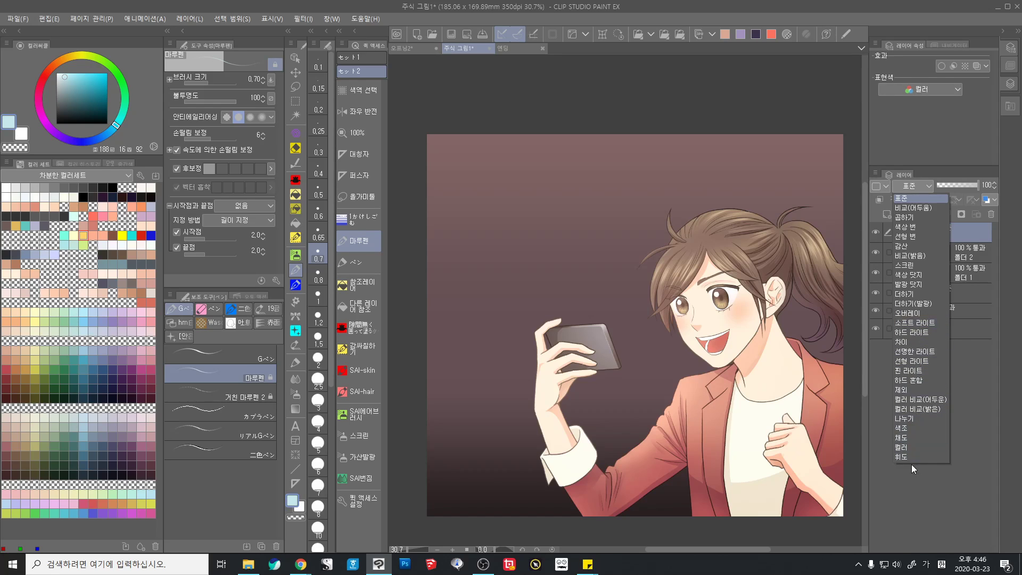
click(972, 385)
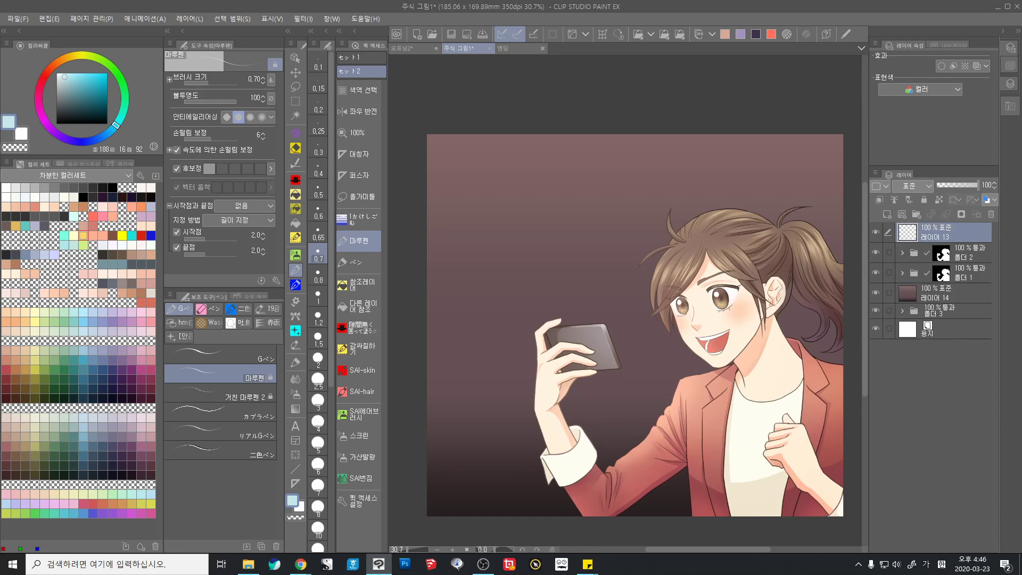
Switch to the 엔딩 document and hide all palettes around the canvas
click(515, 49)
key(Tab)
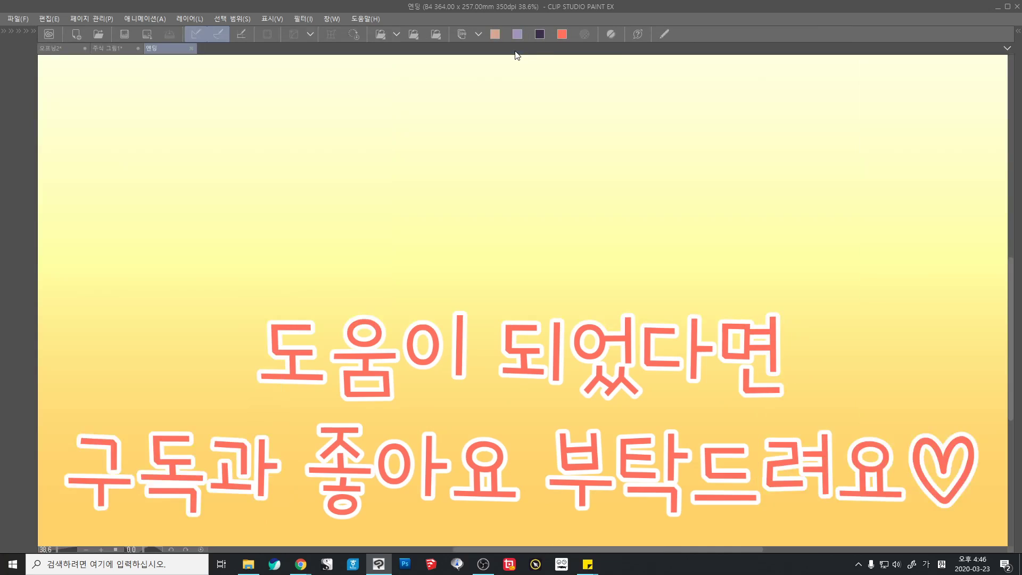